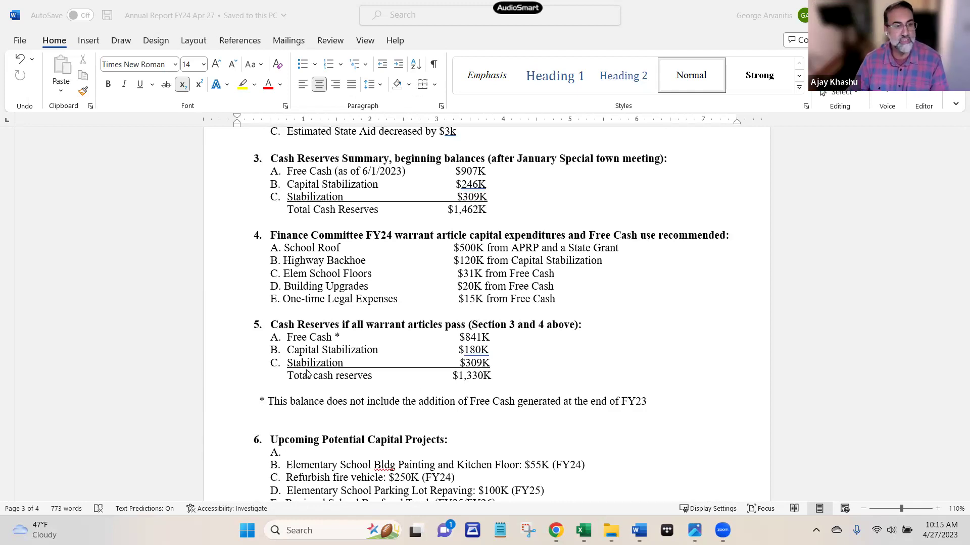
Highlight the Building Upgrades item among the section 4 capital expenditures in the annual report
{"action": "left_click", "coordinate": [390, 290]}
{"action": "left_click_drag", "start_coordinate": [284, 287], "coordinate": [377, 290]}
{"action": "left_click", "coordinate": [378, 288]}
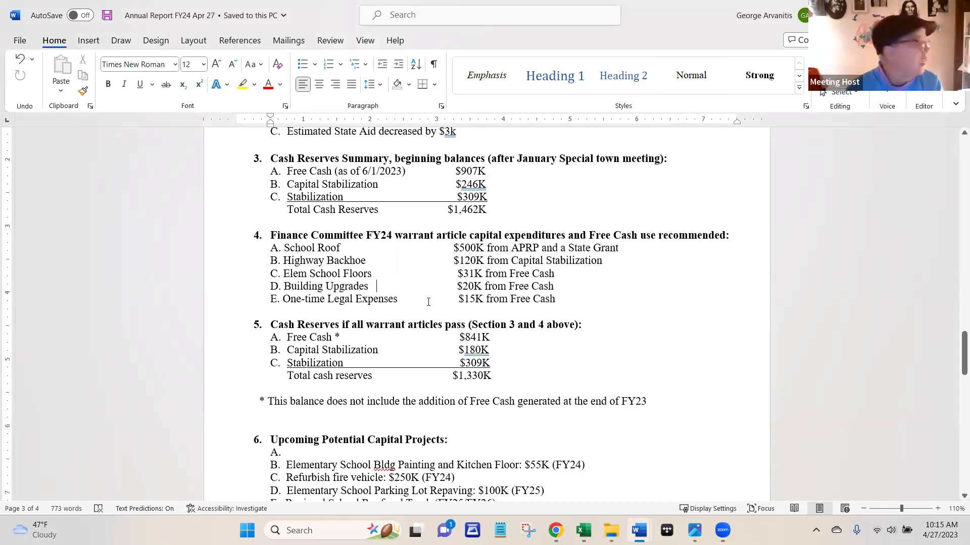
Switch to Excel and open the Shutesbury Capital Funding FY24 CapEx Apr 23 workbook from the FinCom folder
{"action": "left_click", "coordinate": [584, 530]}
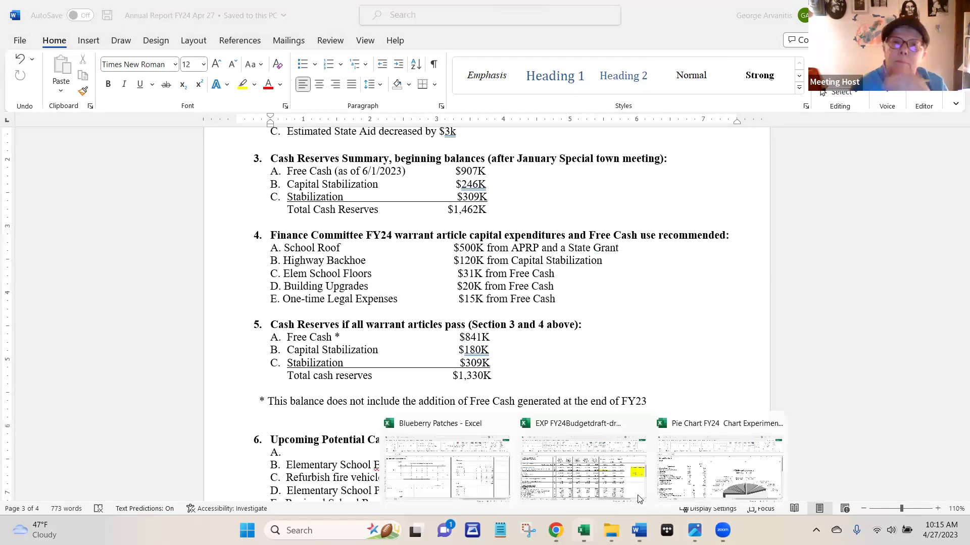
{"action": "left_click", "coordinate": [696, 449]}
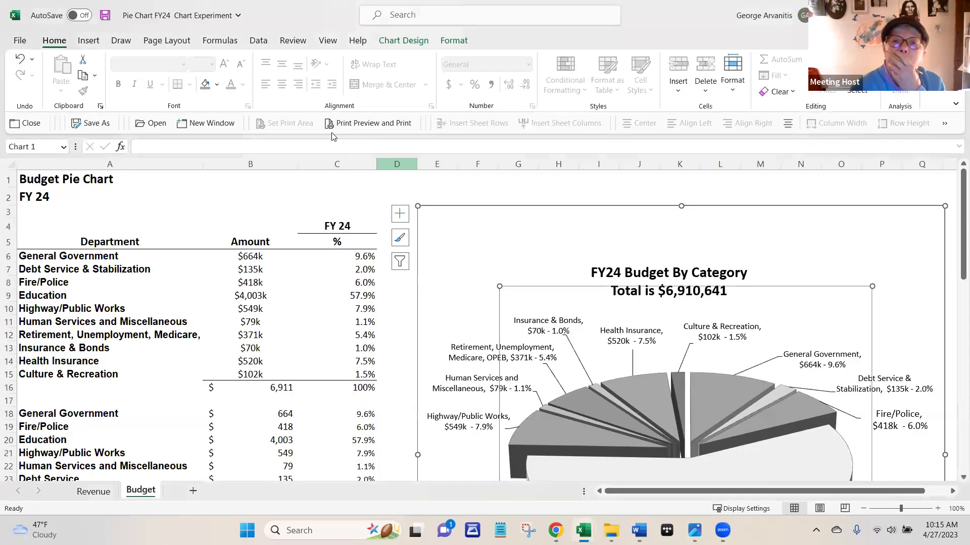
{"action": "left_click", "coordinate": [20, 40]}
{"action": "scroll", "coordinate": [192, 388], "scroll_direction": "down", "scroll_amount": 3}
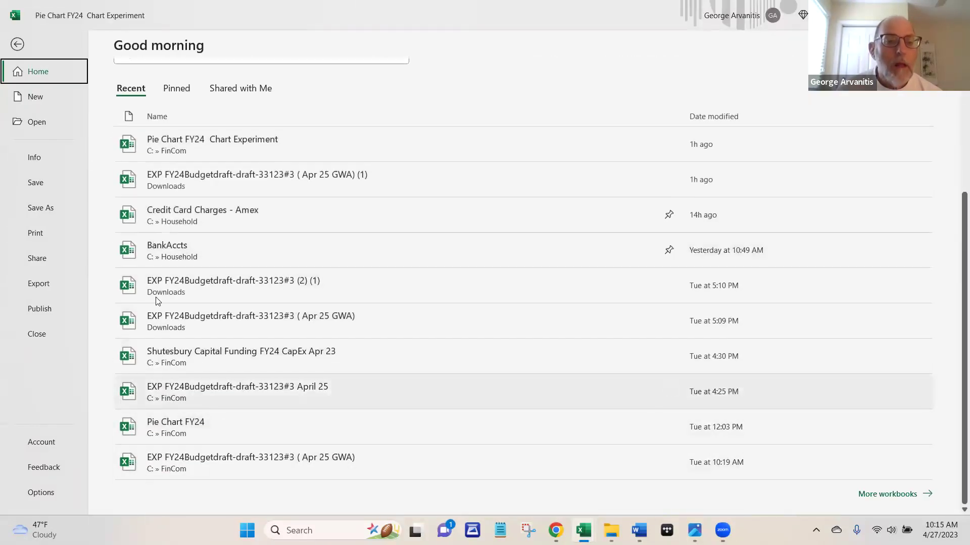
{"action": "left_click", "coordinate": [34, 121]}
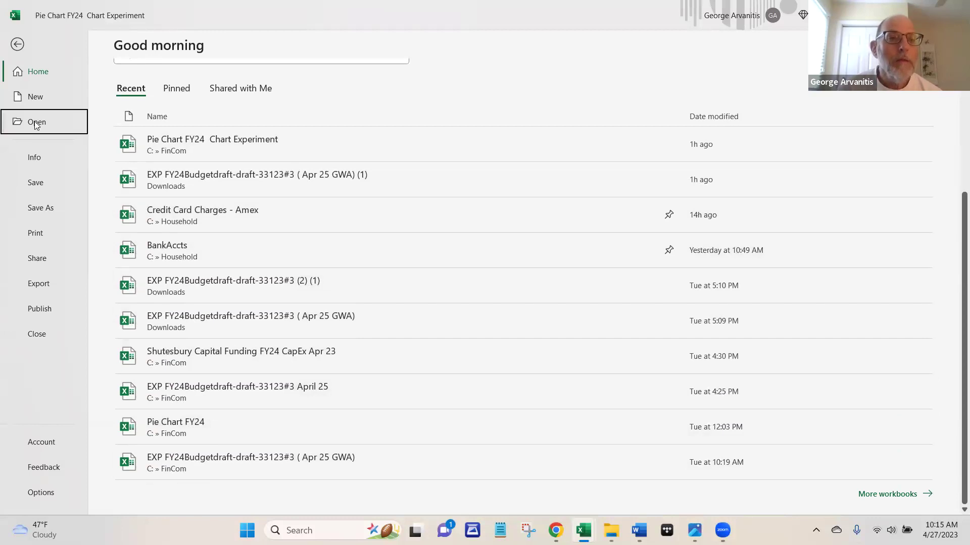
{"action": "left_click", "coordinate": [177, 293]}
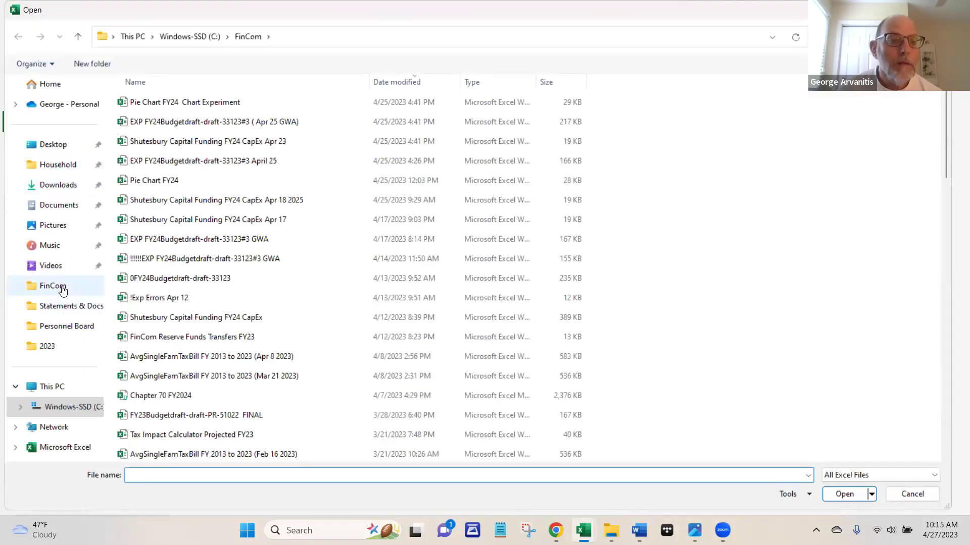
{"action": "left_click", "coordinate": [56, 286]}
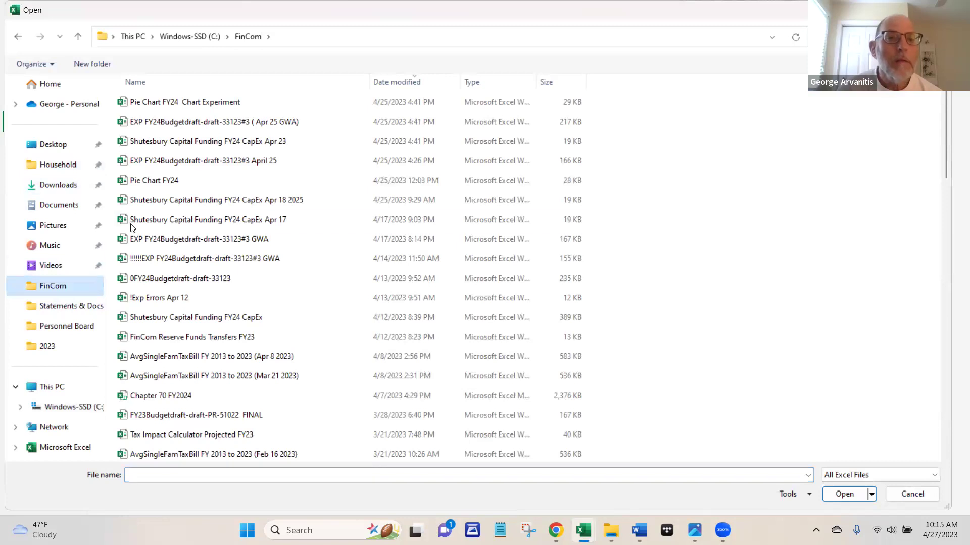
{"action": "double_click", "coordinate": [158, 142]}
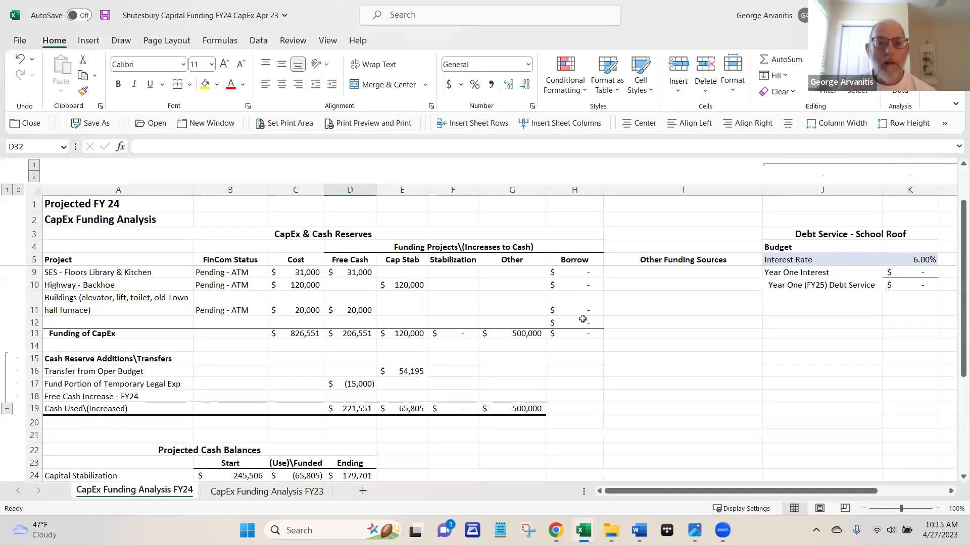
Examine the Buildings project in the FY24 CapEx funding analysis along with the other projects and projected cash balances
{"action": "left_click", "coordinate": [103, 304]}
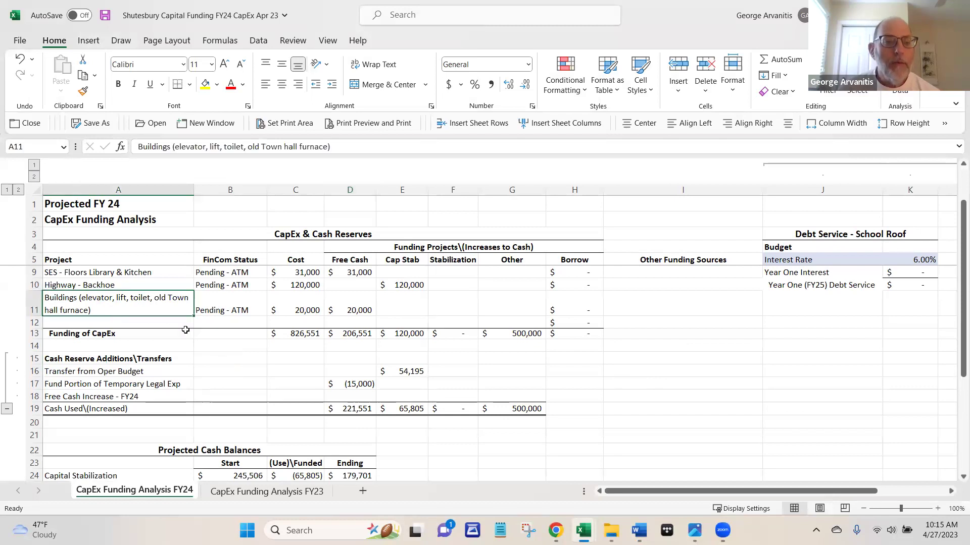
{"action": "scroll", "coordinate": [586, 351], "scroll_direction": "up", "scroll_amount": 1}
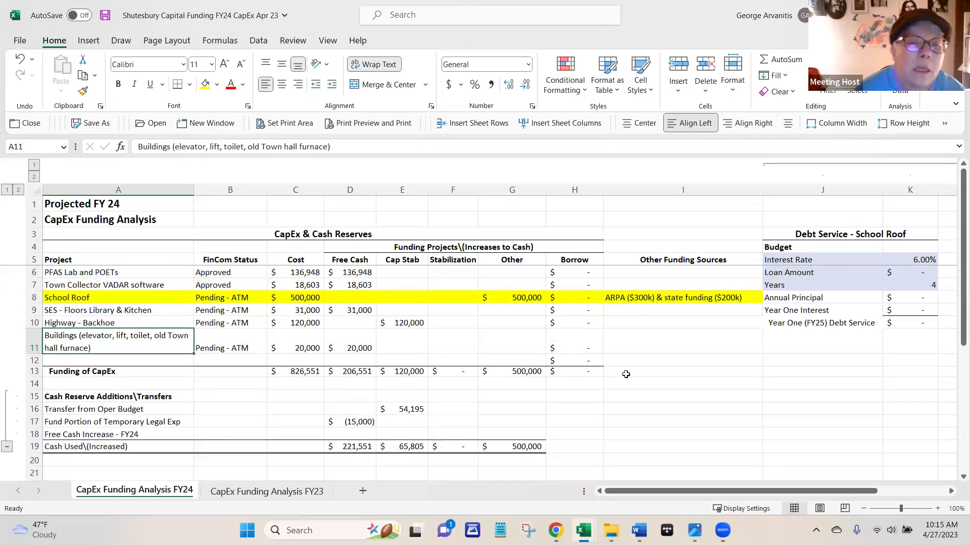
{"action": "scroll", "coordinate": [626, 375], "scroll_direction": "down", "scroll_amount": 1}
{"action": "scroll", "coordinate": [657, 369], "scroll_direction": "down", "scroll_amount": 3}
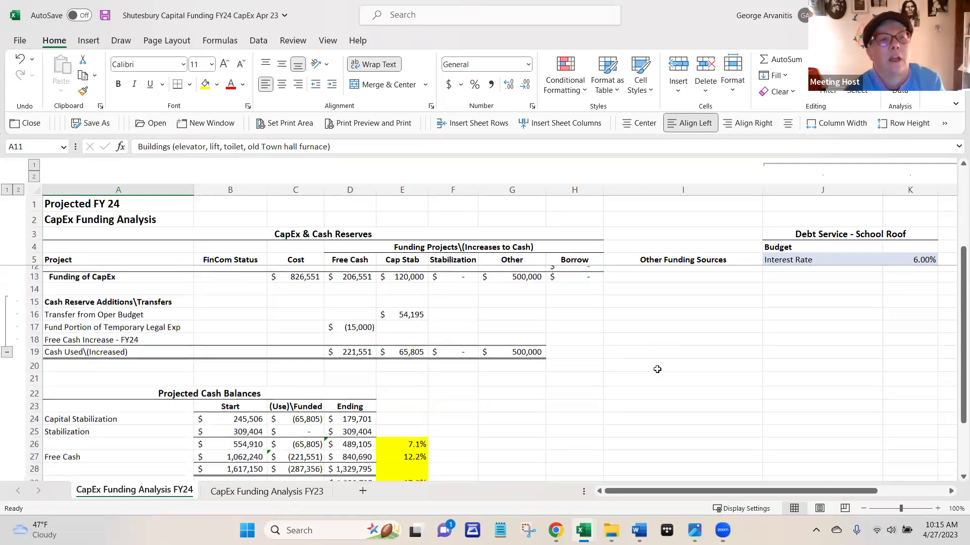
{"action": "scroll", "coordinate": [657, 369], "scroll_direction": "up", "scroll_amount": 2}
{"action": "scroll", "coordinate": [658, 369], "scroll_direction": "up", "scroll_amount": 1}
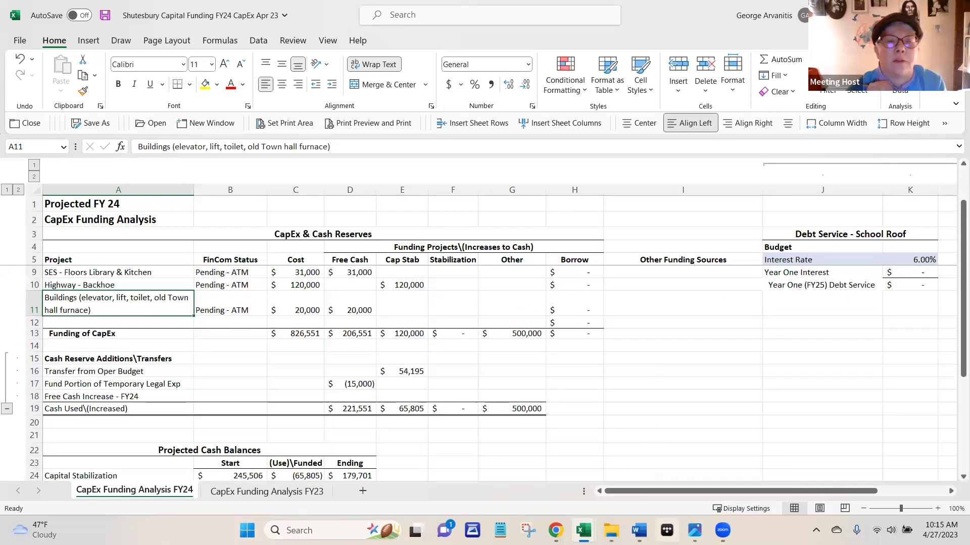
Return to the Annual Report FY24 Apr 27 document in Word, then switch to the EXP FY24Budgetdraft workbook in Excel
{"action": "mouse_move", "coordinate": [639, 530]}
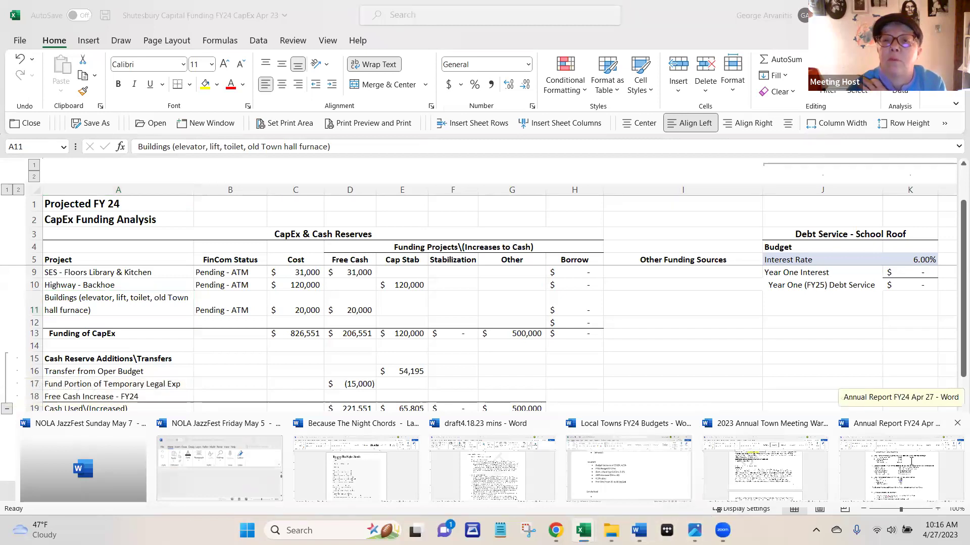
{"action": "left_click", "coordinate": [910, 465]}
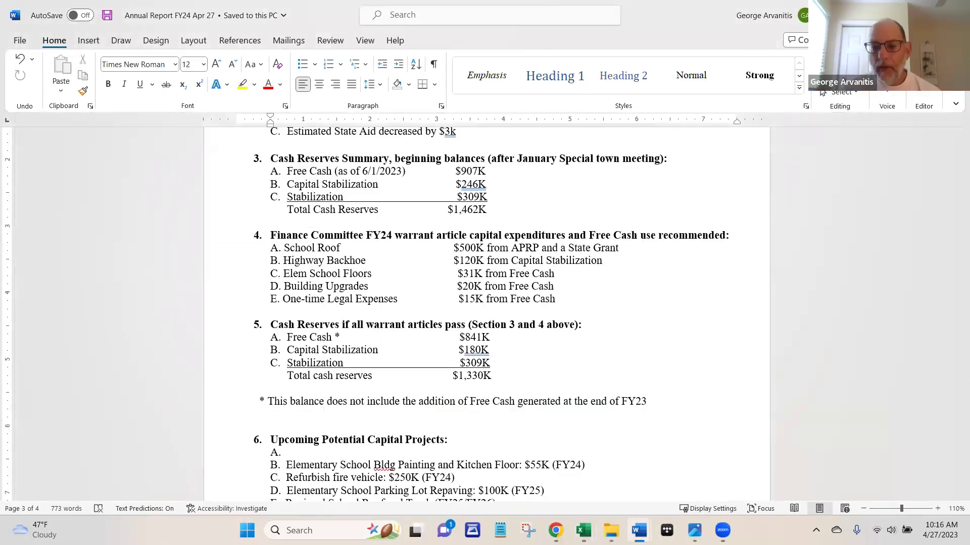
{"action": "mouse_move", "coordinate": [584, 531]}
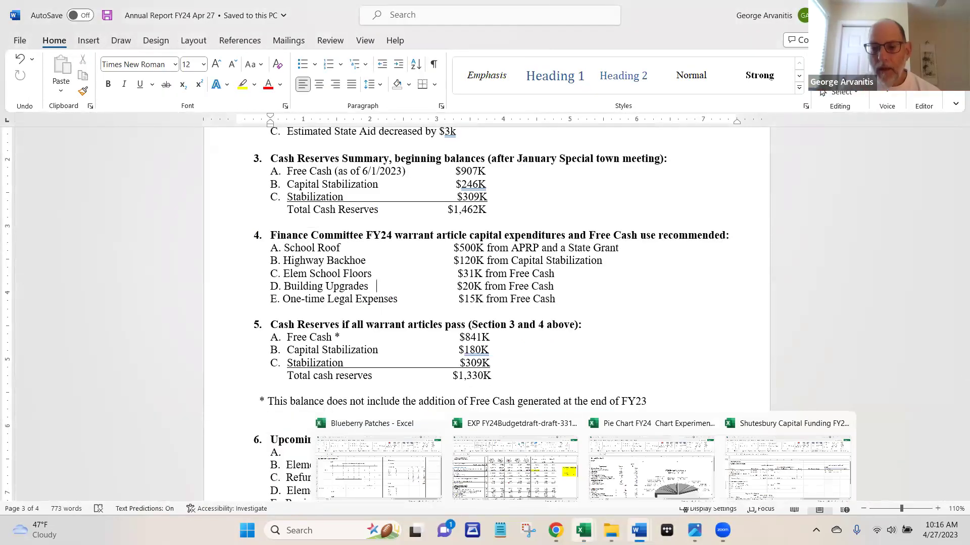
{"action": "left_click", "coordinate": [511, 474]}
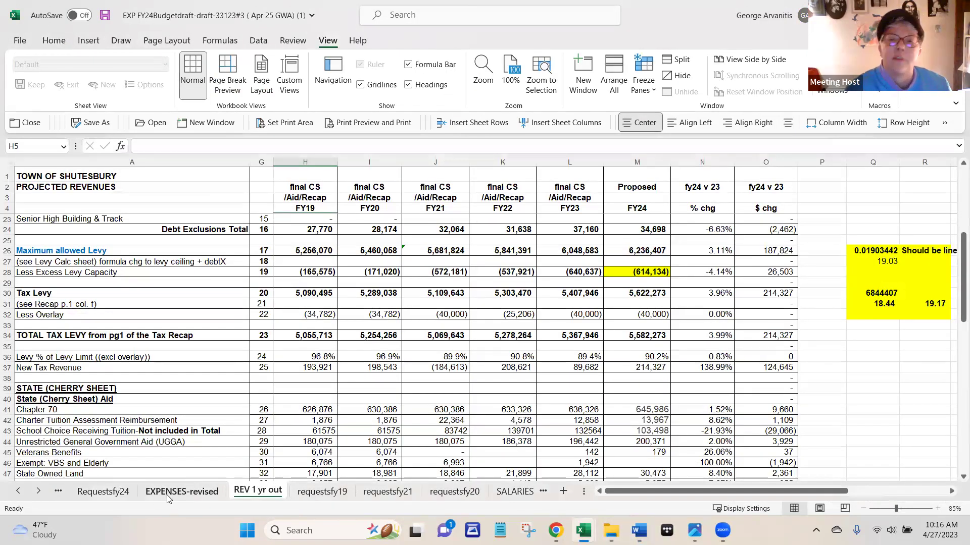
Open the EXPENSES-revised sheet and bring the FY20 to FY24 columns of the miscellaneous expenses into view
{"action": "left_click", "coordinate": [202, 491]}
{"action": "key", "text": "Left"}
{"action": "key", "text": "Left"}
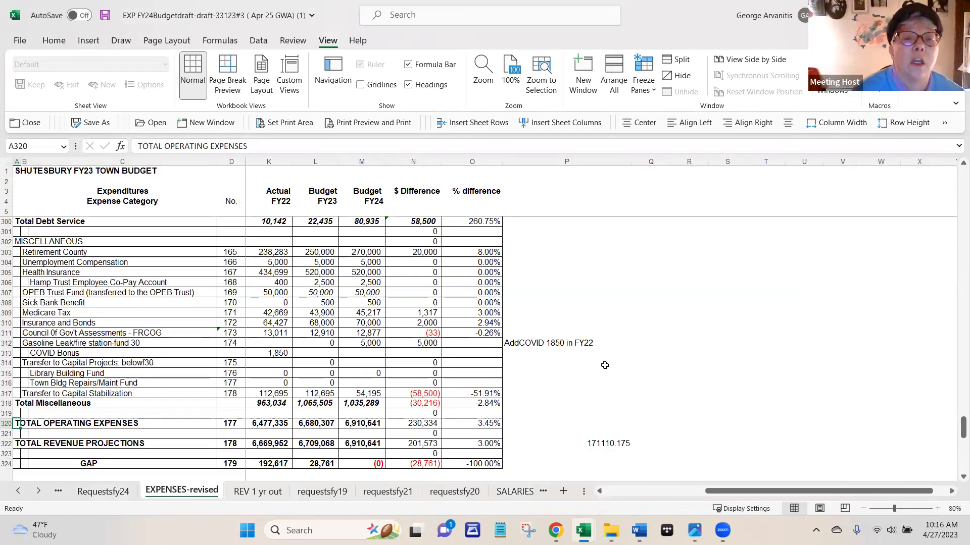
{"action": "left_click", "coordinate": [557, 382]}
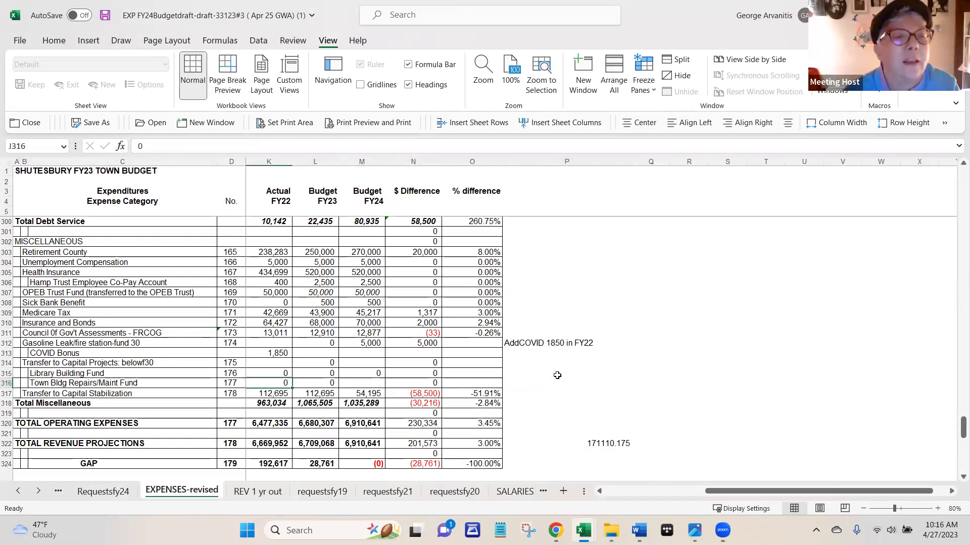
{"action": "key", "text": "Home"}
{"action": "key", "text": "Left"}
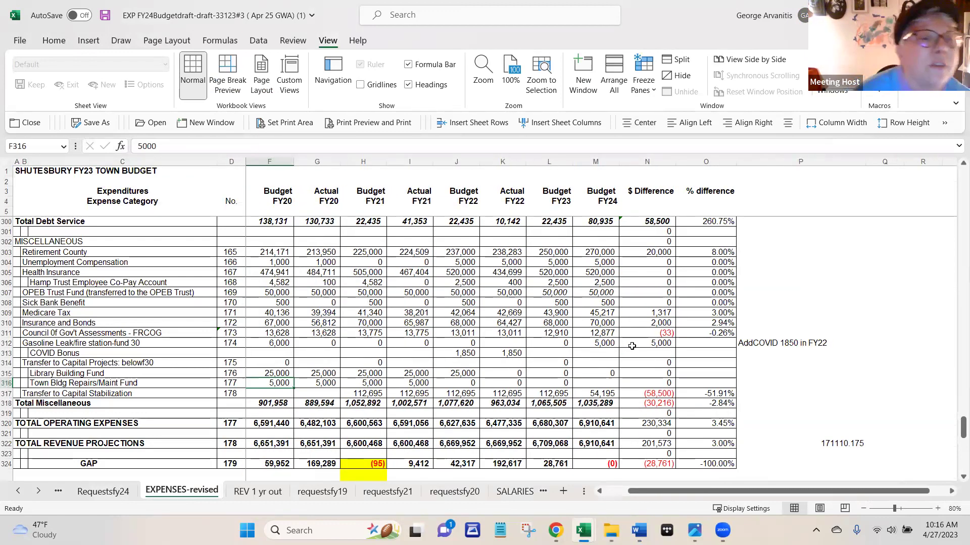
Examine the gasoline leak, capital projects transfer and Library Building Fund lines, and highlight the Library Building Fund row
{"action": "scroll", "coordinate": [557, 404], "scroll_direction": "down", "scroll_amount": 2}
{"action": "left_click", "coordinate": [603, 419]}
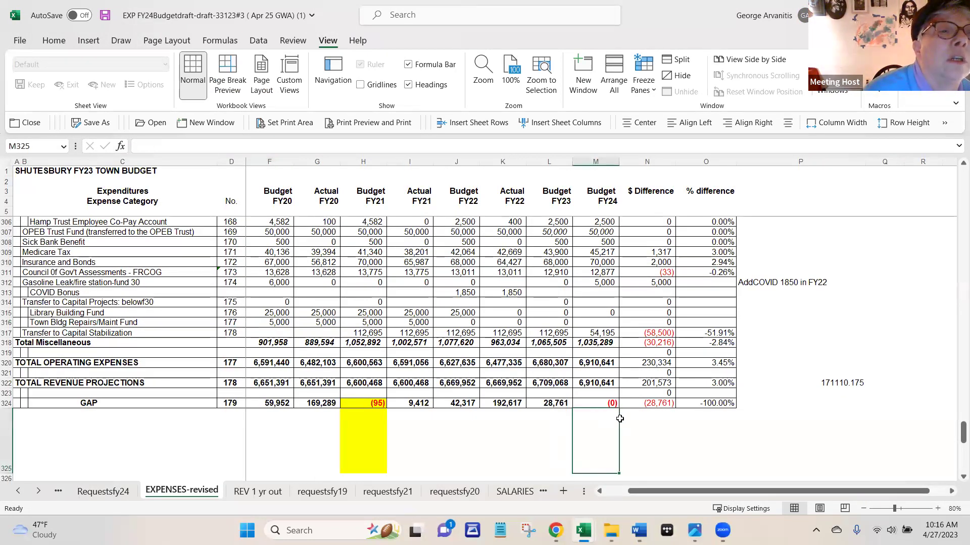
{"action": "left_click", "coordinate": [115, 284]}
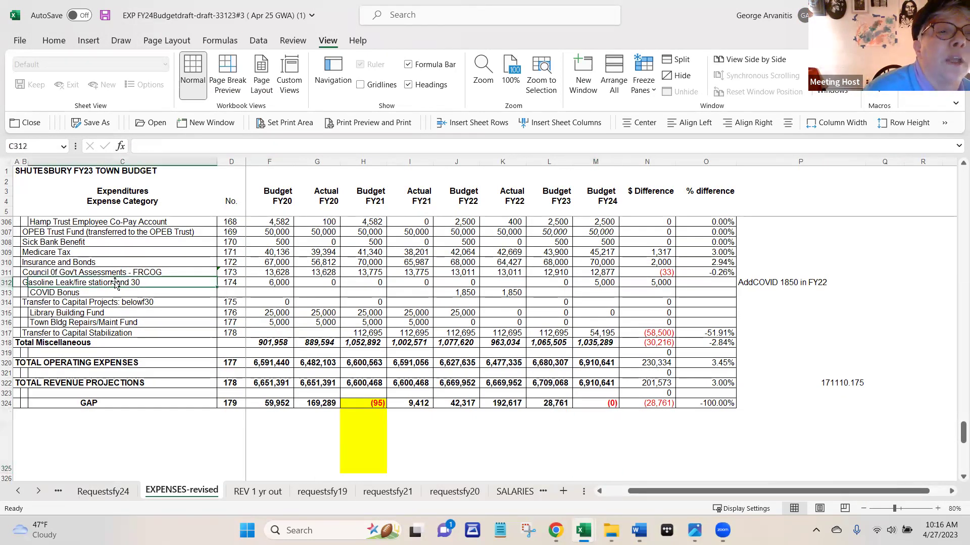
{"action": "left_click", "coordinate": [81, 303]}
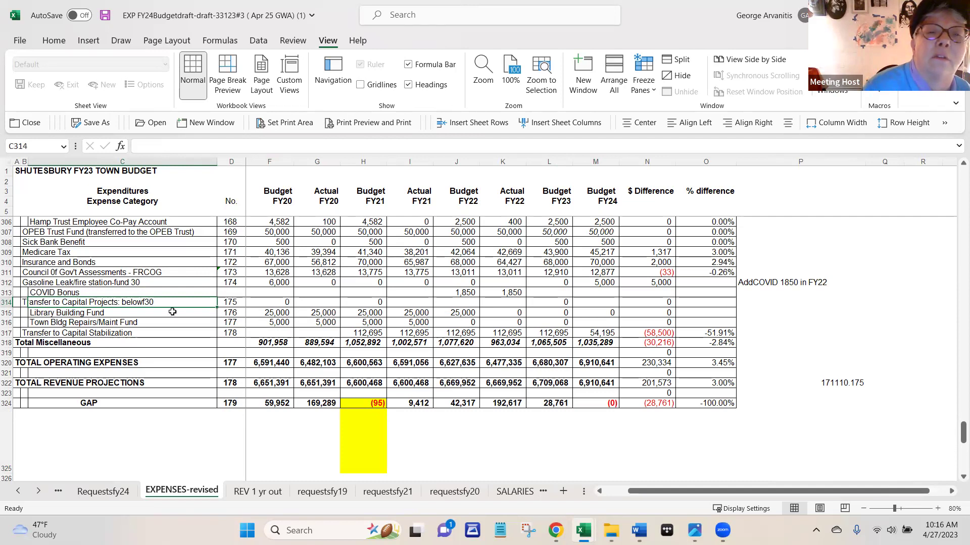
{"action": "left_click", "coordinate": [106, 313]}
{"action": "key", "text": "Right"}
{"action": "key", "text": "Right"}
{"action": "key", "text": "Right"}
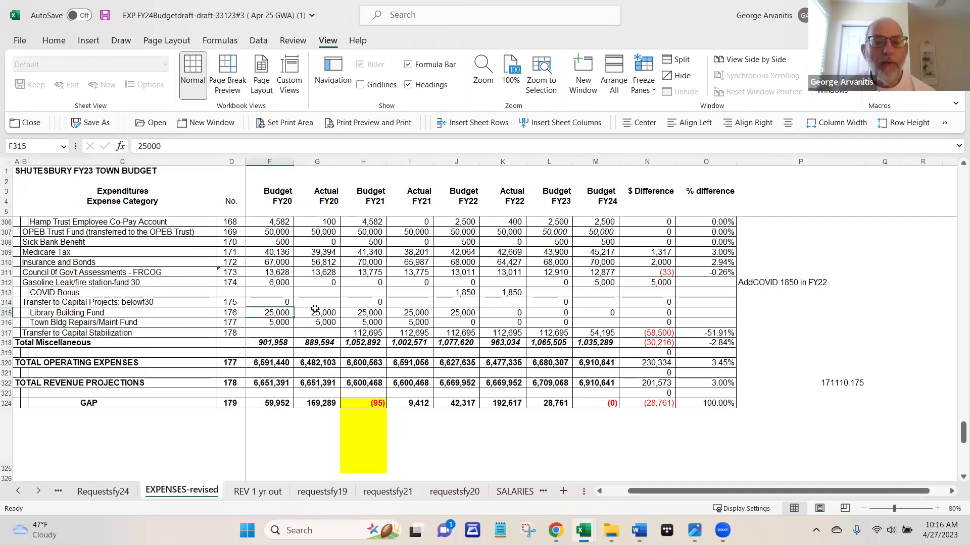
{"action": "left_click", "coordinate": [6, 312]}
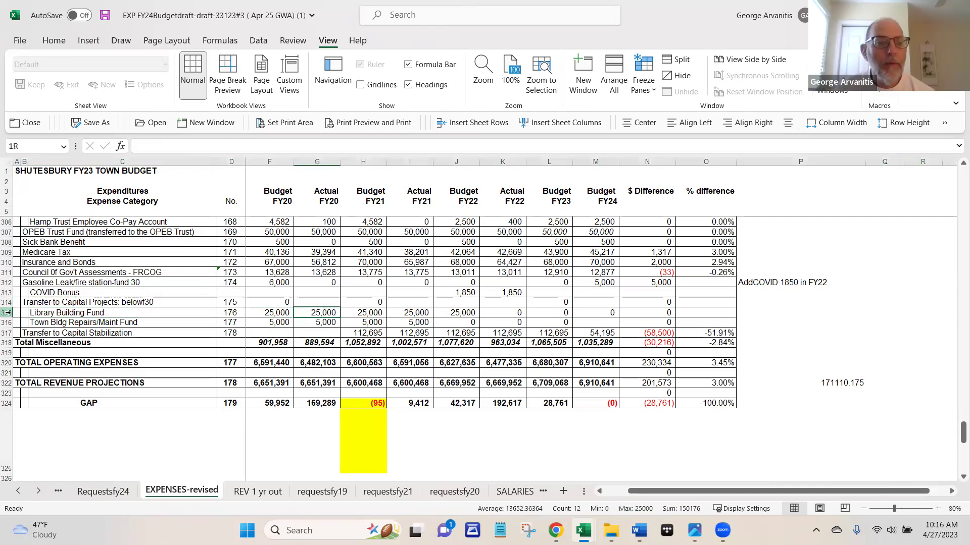
Highlight the Town Bldg Repairs/Maint Fund row and review its amounts from Budget FY22 through Budget FY24
{"action": "left_click", "coordinate": [7, 322]}
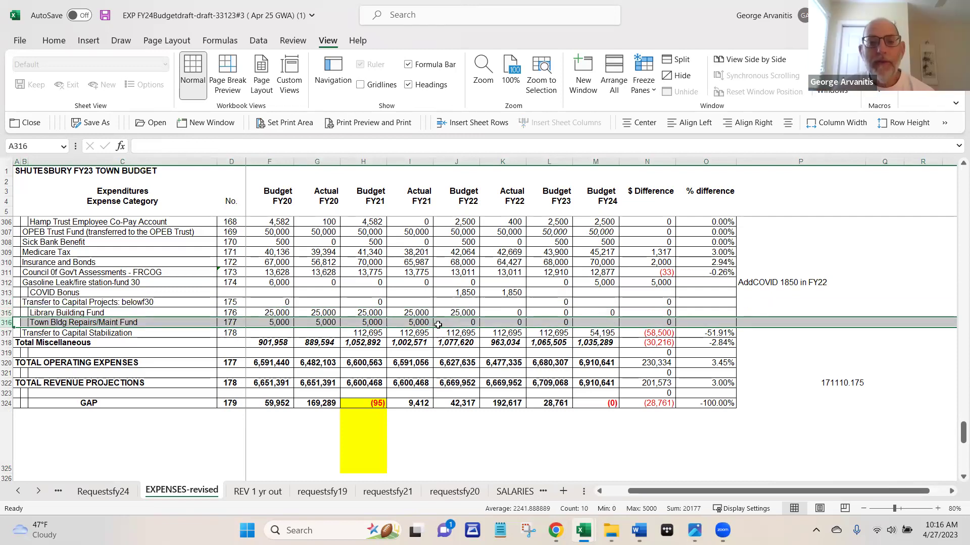
{"action": "left_click", "coordinate": [450, 321]}
{"action": "left_click", "coordinate": [495, 321]}
{"action": "left_click", "coordinate": [577, 322]}
{"action": "left_click", "coordinate": [547, 324]}
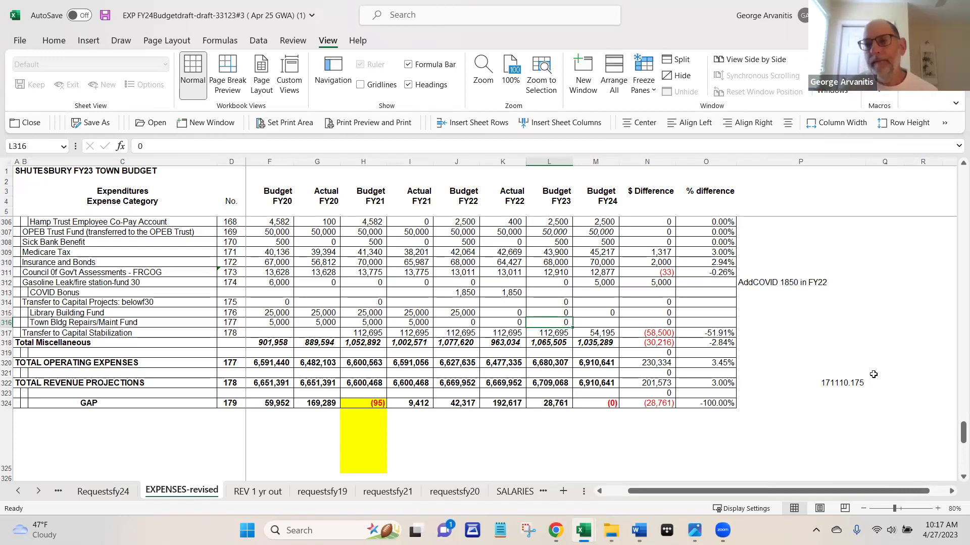
Switch back to the Annual Report FY24 Apr 27 document in Word and show the expense and revenue summary on page 1
{"action": "scroll", "coordinate": [873, 374], "scroll_direction": "up", "scroll_amount": 1}
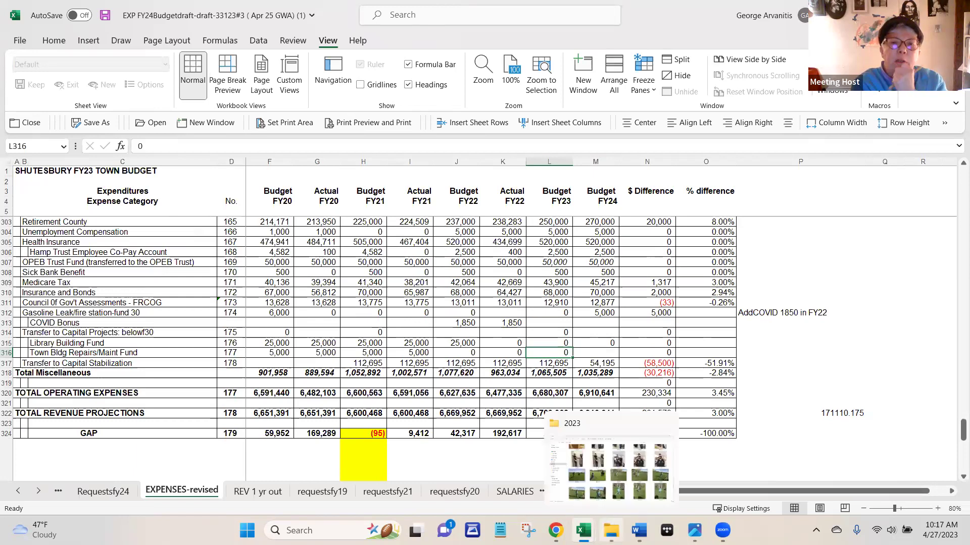
{"action": "mouse_move", "coordinate": [638, 530]}
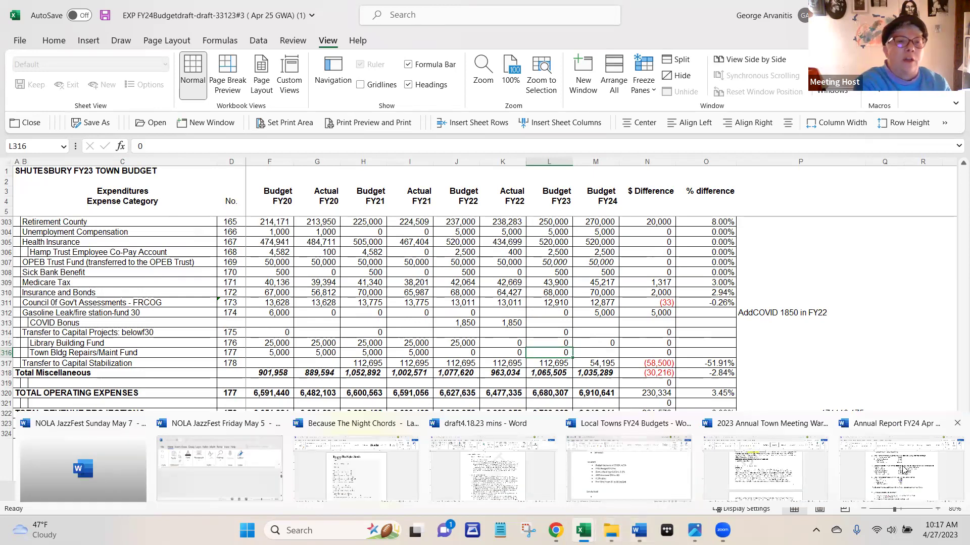
{"action": "left_click", "coordinate": [899, 444]}
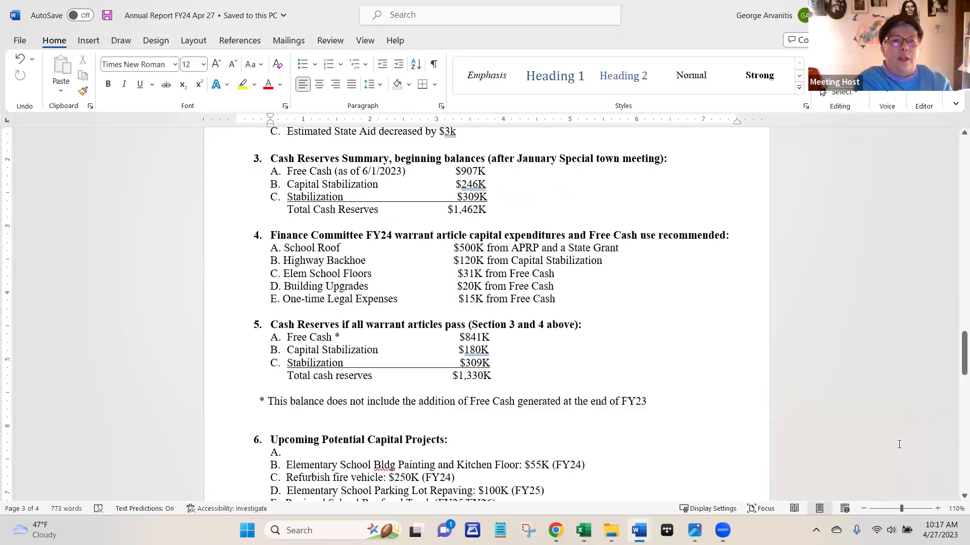
{"action": "scroll", "coordinate": [899, 445], "scroll_direction": "up", "scroll_amount": 15}
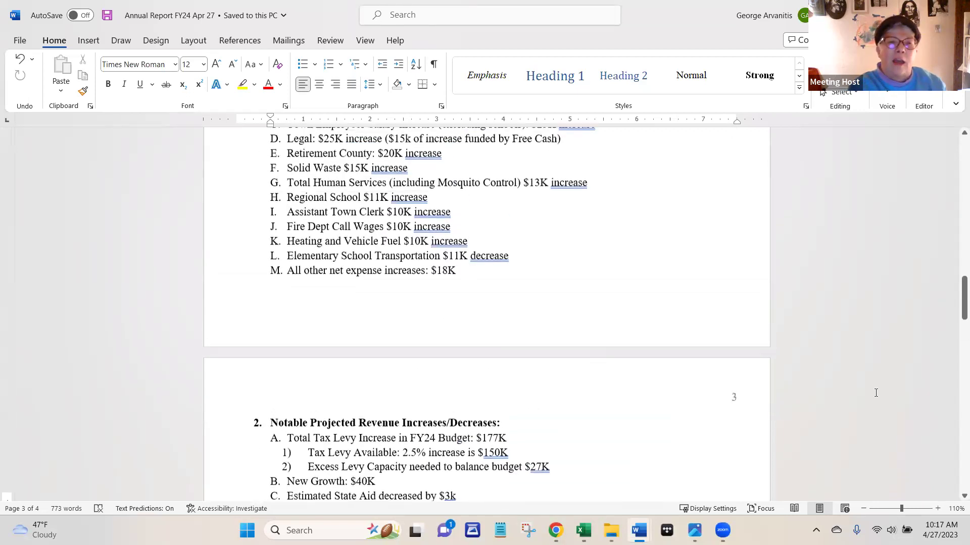
{"action": "scroll", "coordinate": [876, 393], "scroll_direction": "up", "scroll_amount": 12}
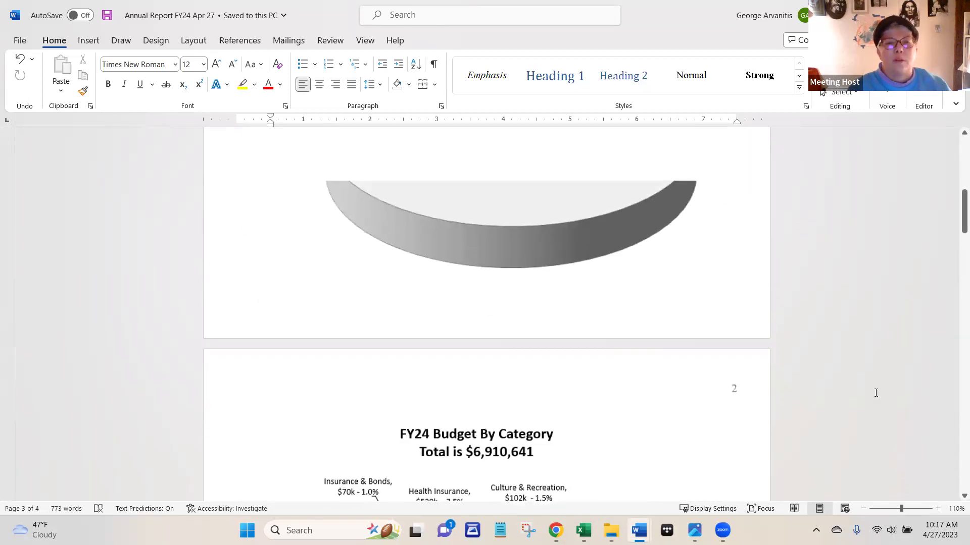
{"action": "scroll", "coordinate": [876, 393], "scroll_direction": "up", "scroll_amount": 8}
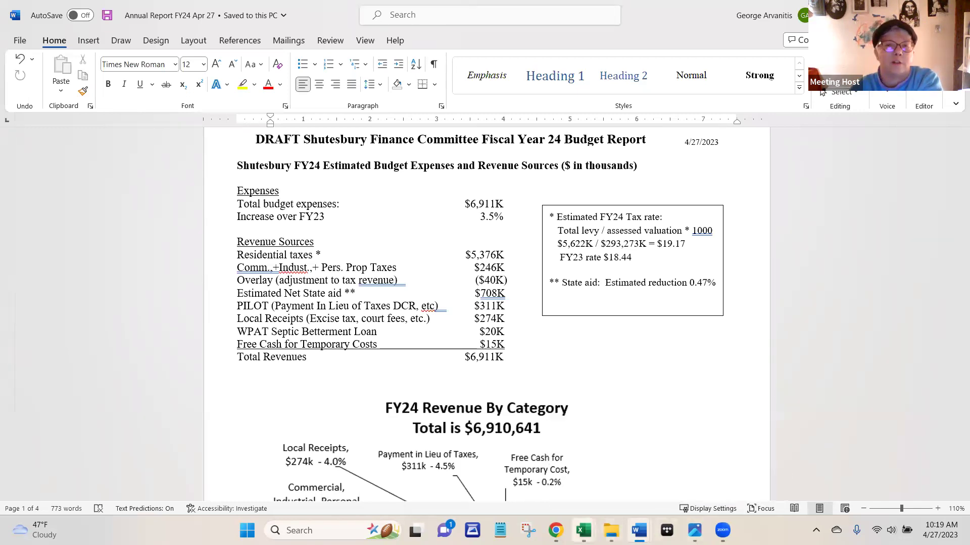
Switch to the EXP FY24Budgetdraft workbook in Excel and highlight the Town Bldg Repairs/Maint Fund row
{"action": "mouse_move", "coordinate": [585, 528]}
{"action": "left_click", "coordinate": [560, 473]}
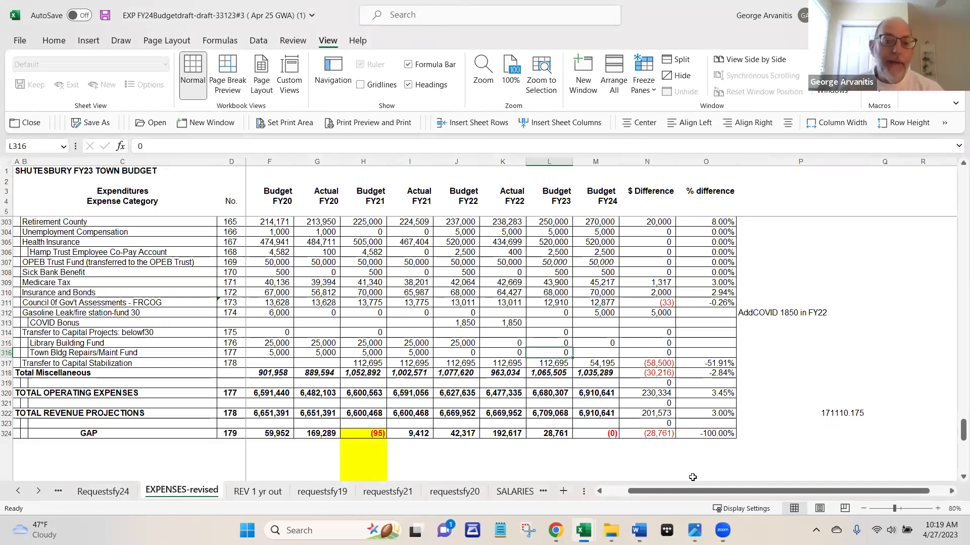
{"action": "scroll", "coordinate": [454, 409], "scroll_direction": "up", "scroll_amount": 3}
{"action": "scroll", "coordinate": [454, 409], "scroll_direction": "down", "scroll_amount": 4}
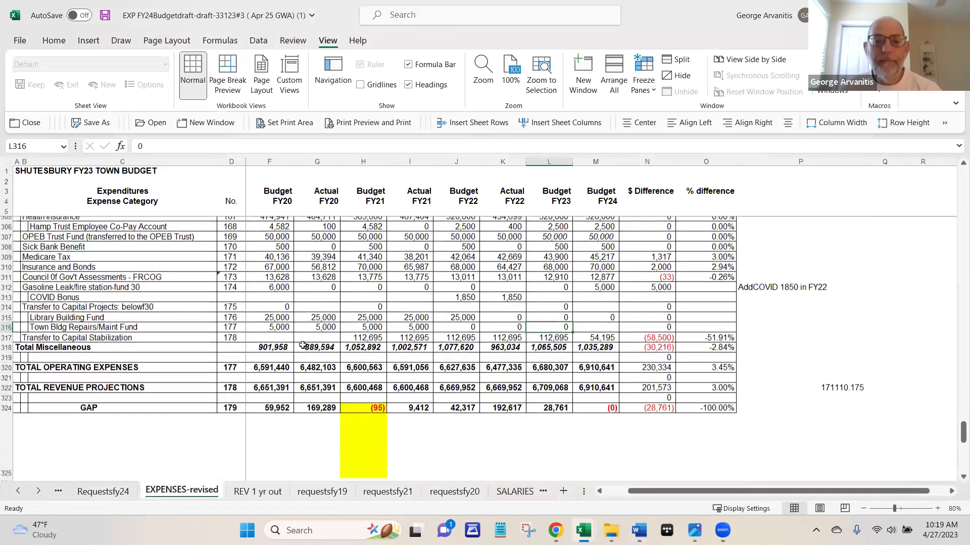
{"action": "left_click", "coordinate": [5, 323]}
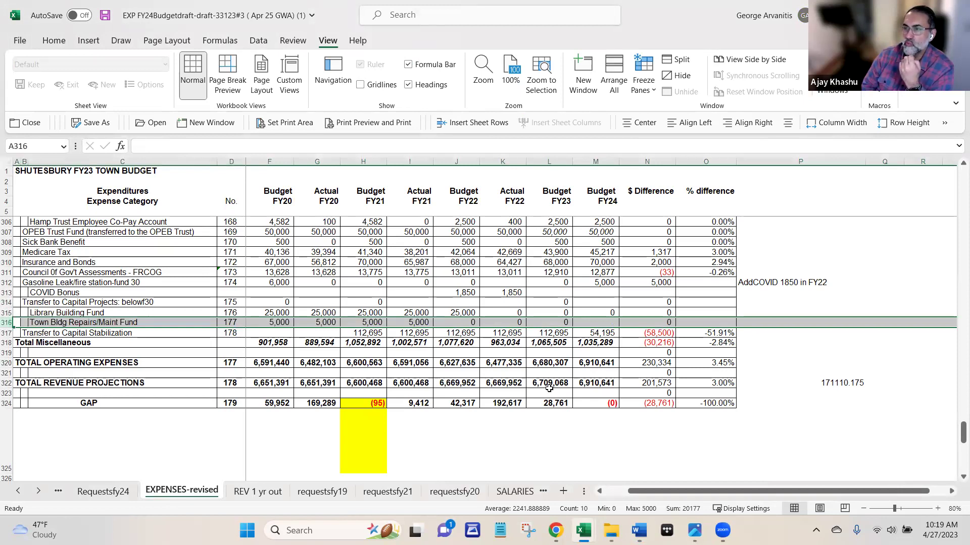
Highlight the Library Building Fund row and check its Budget FY22, Actual FY22 and Budget FY23 amounts
{"action": "left_click", "coordinate": [7, 312]}
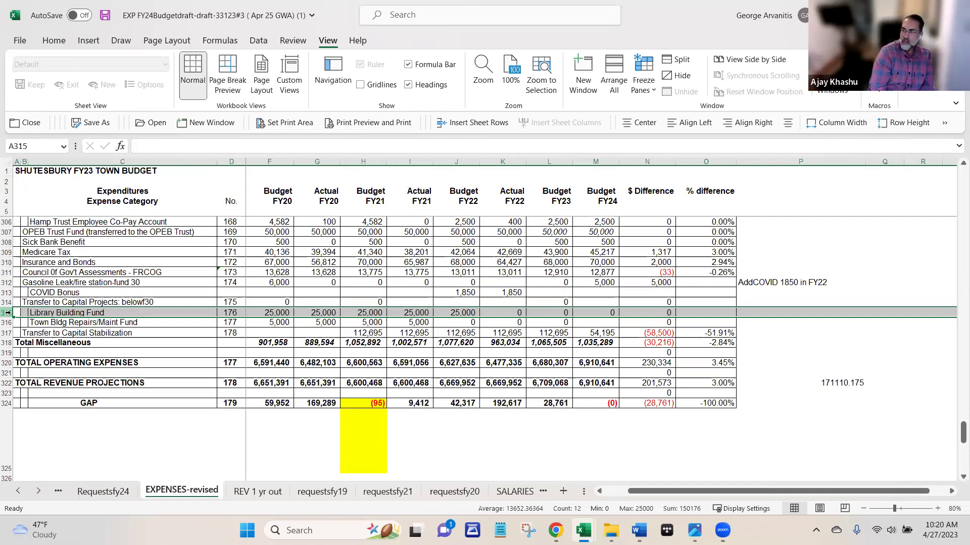
{"action": "left_click", "coordinate": [461, 313]}
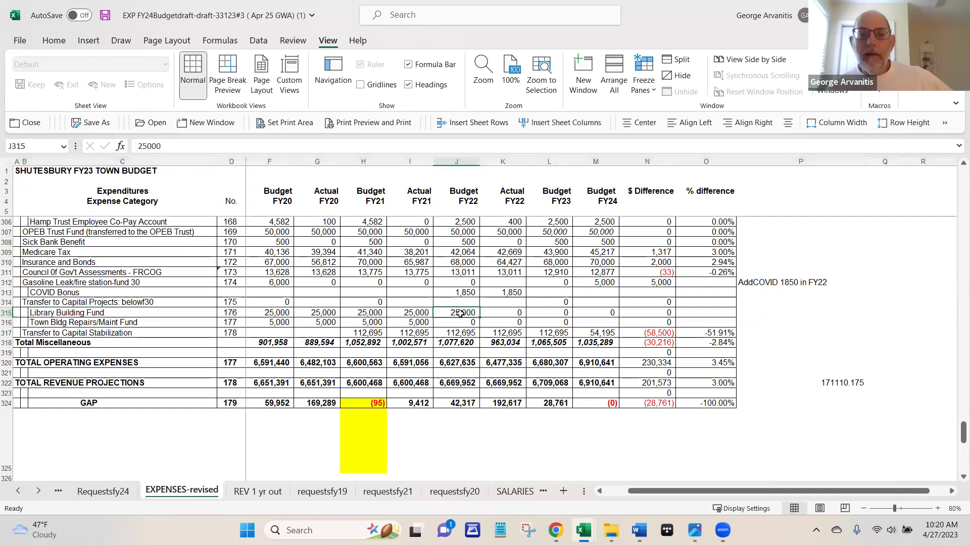
{"action": "left_click", "coordinate": [506, 312]}
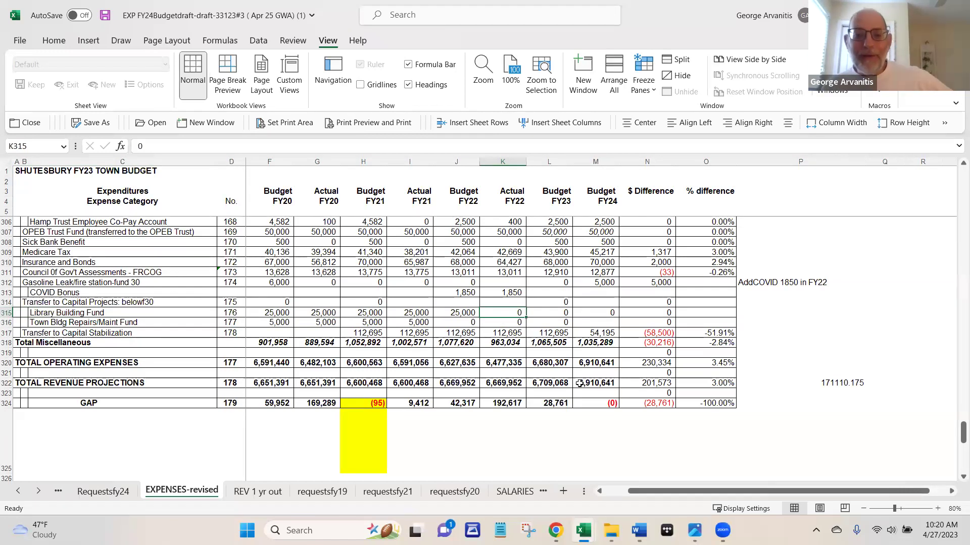
{"action": "left_click", "coordinate": [540, 316]}
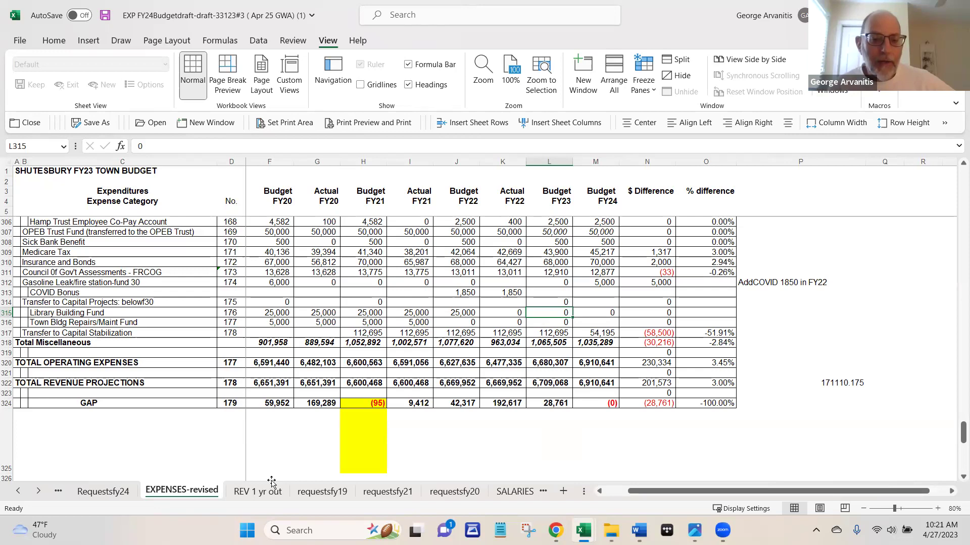
Open the REV 1 yr out sheet and examine its free cash section, selecting the FY22 amount used to fund the FY22 budget
{"action": "key", "text": "ctrl+Page_Down"}
{"action": "scroll", "coordinate": [481, 348], "scroll_direction": "down", "scroll_amount": 10}
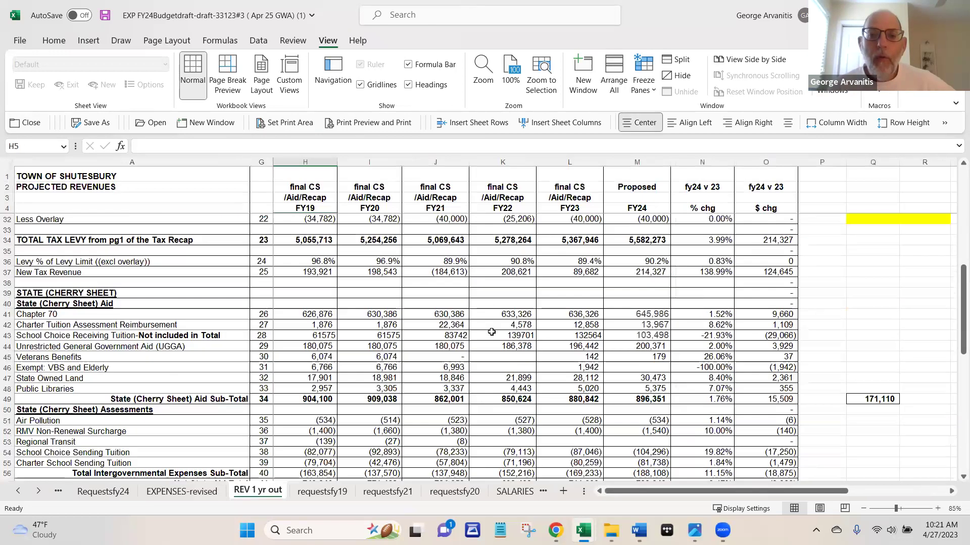
{"action": "scroll", "coordinate": [481, 348], "scroll_direction": "down", "scroll_amount": 7}
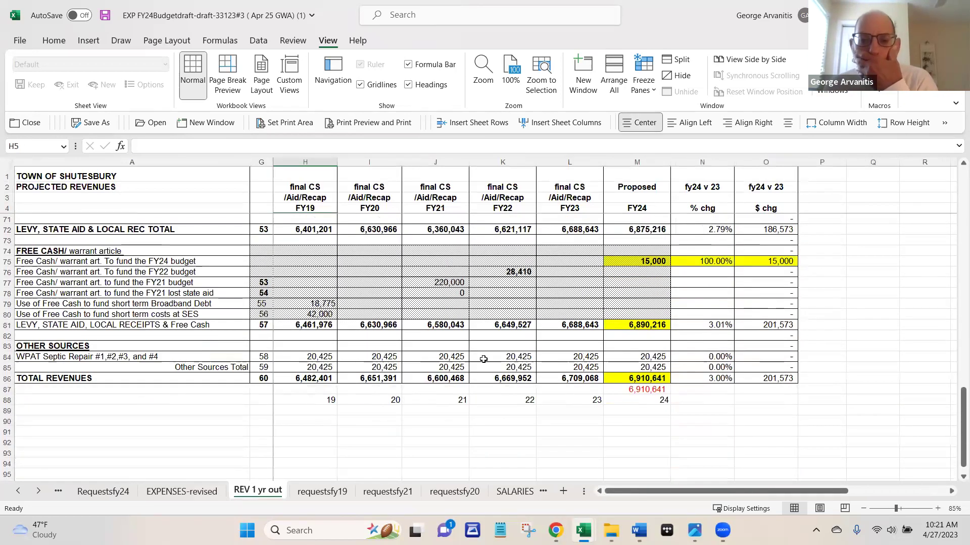
{"action": "left_click", "coordinate": [507, 272]}
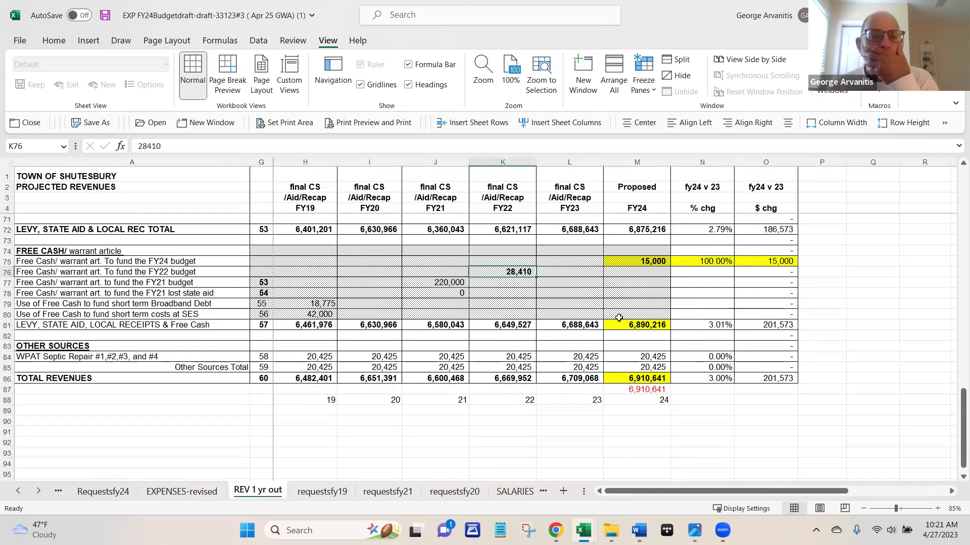
{"action": "scroll", "coordinate": [611, 319], "scroll_direction": "up", "scroll_amount": 1}
{"action": "scroll", "coordinate": [609, 351], "scroll_direction": "up", "scroll_amount": 1}
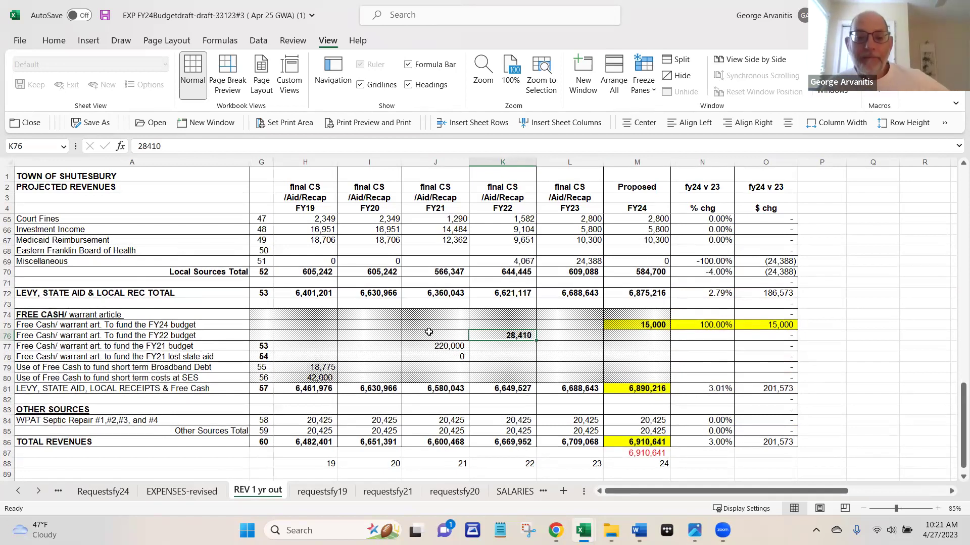
Recheck the Library Building Fund's Actual FY22 amount on EXPENSES-revised, and look at the Requestsfy24 and REV 1 yr out sheets
{"action": "left_click", "coordinate": [190, 496]}
{"action": "left_click", "coordinate": [499, 313]}
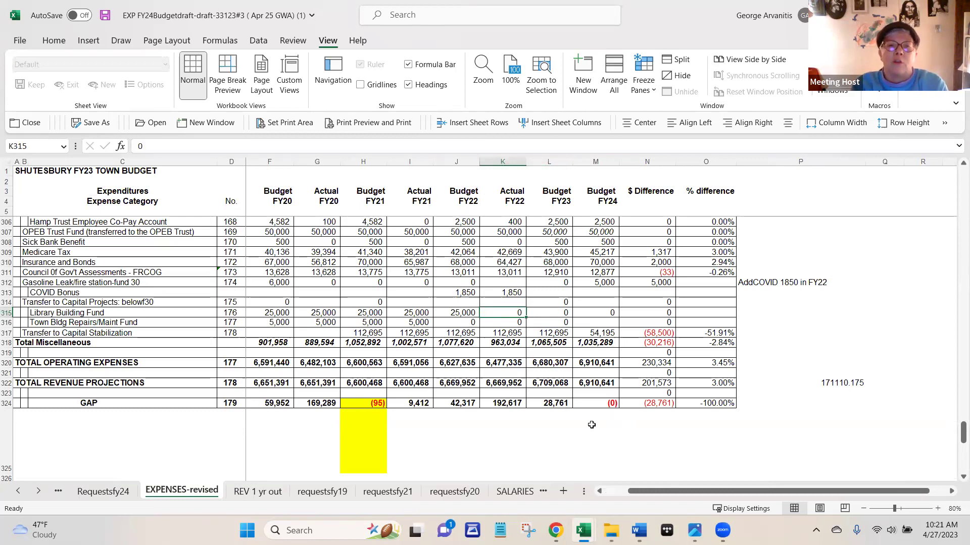
{"action": "left_click", "coordinate": [105, 491]}
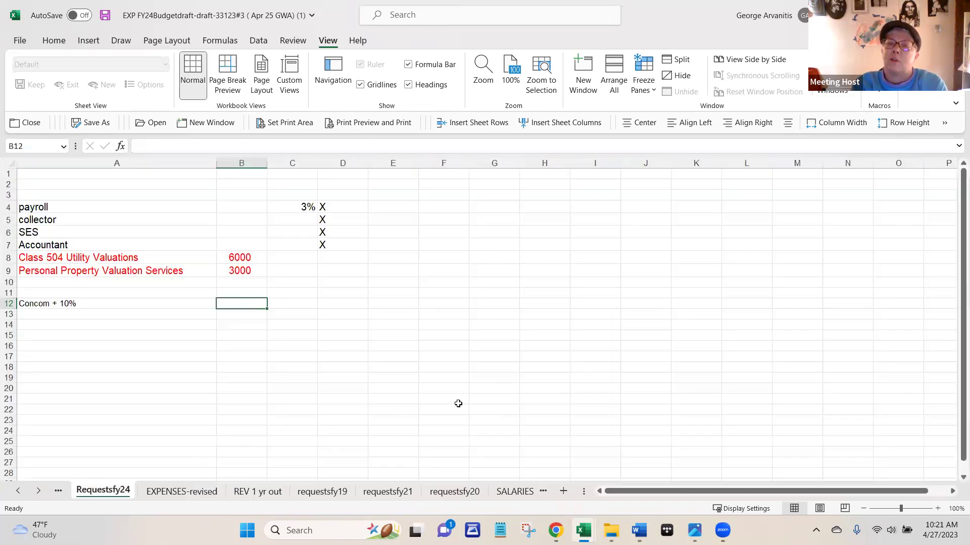
{"action": "left_click", "coordinate": [258, 493]}
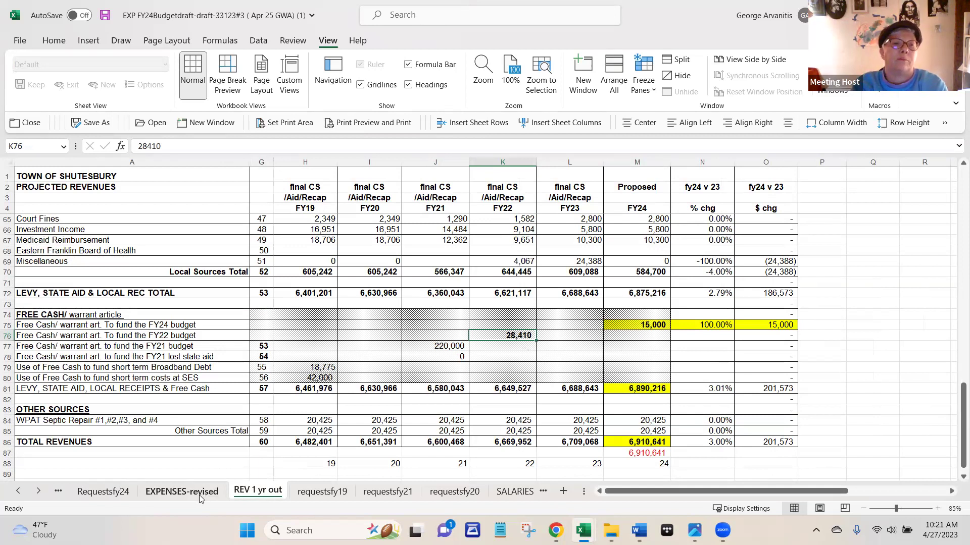
On EXPENSES-revised, highlight the total operating expenses across FY20 to FY24, narrow to FY20 through Actual FY22, and return to the Library Building Fund
{"action": "left_click", "coordinate": [177, 493]}
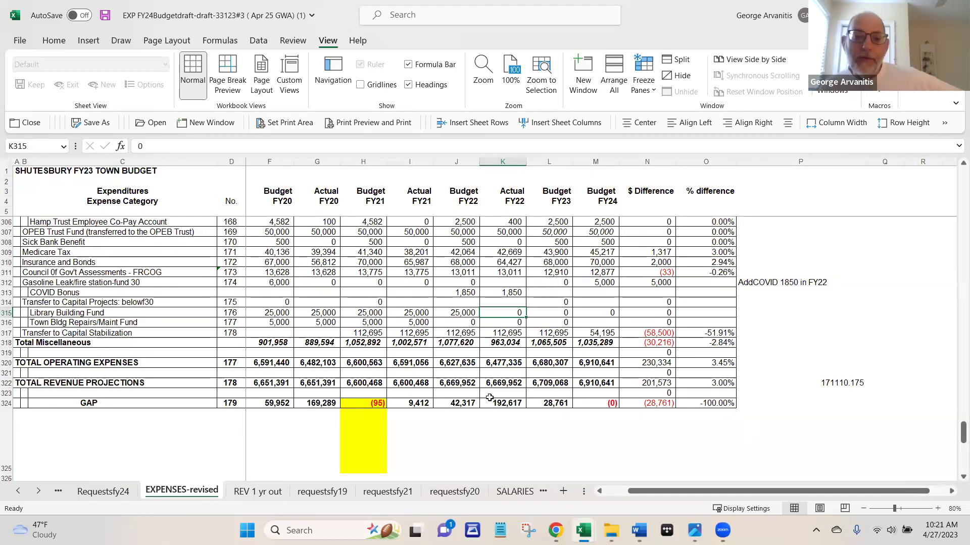
{"action": "left_click_drag", "start_coordinate": [277, 364], "coordinate": [575, 364]}
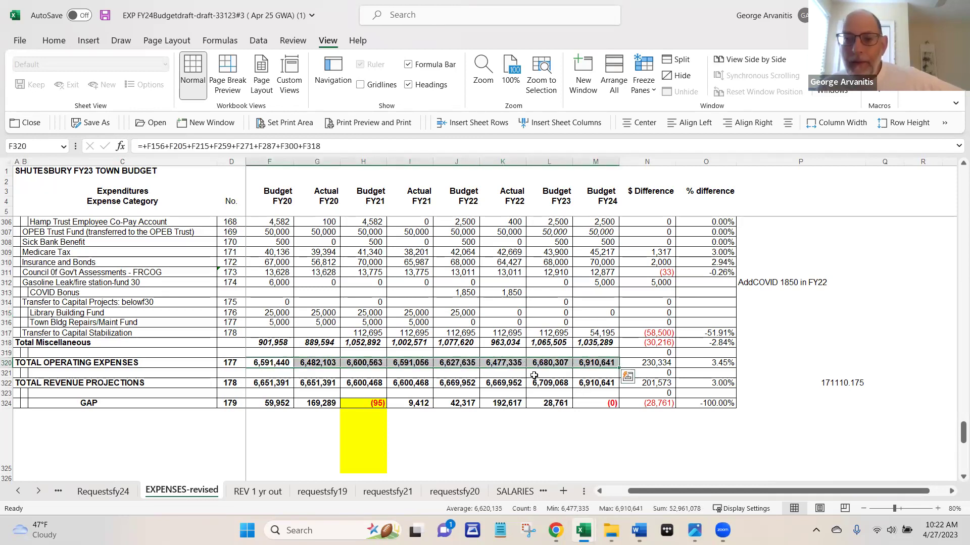
{"action": "left_click", "coordinate": [504, 363]}
{"action": "left_click_drag", "start_coordinate": [461, 361], "coordinate": [260, 366]}
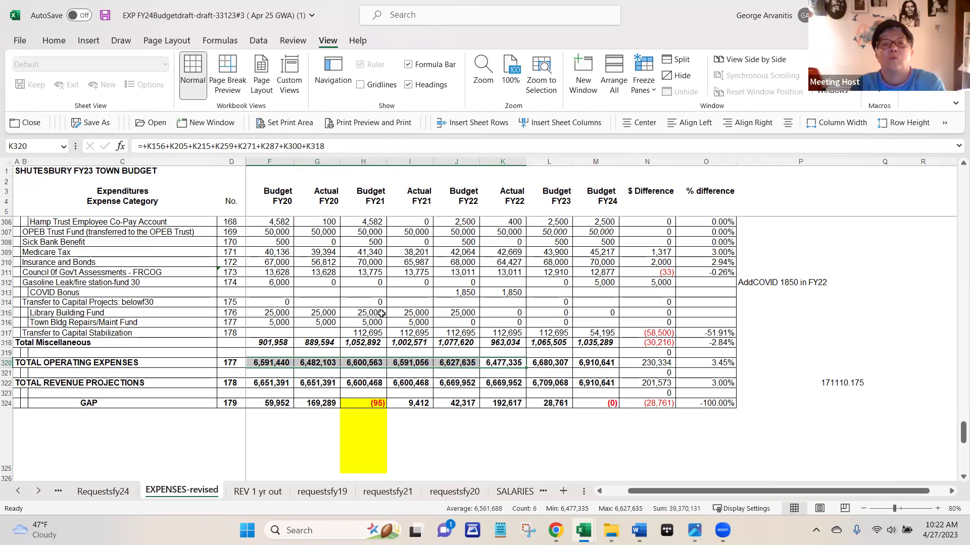
{"action": "left_click", "coordinate": [507, 312]}
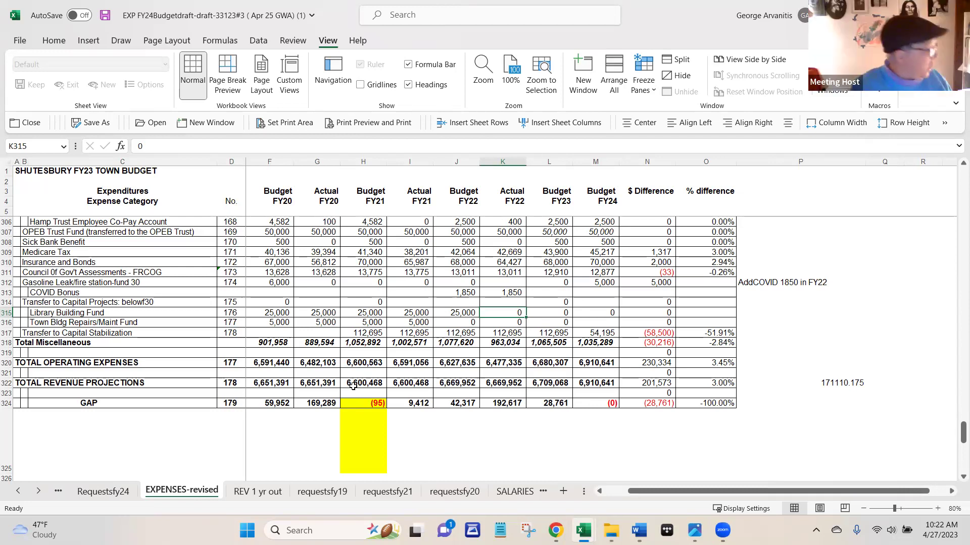
View the FY24 budget-by-category chart in the Pie Chart FY24 Chart Experiment workbook and return to the EXP FY24Budgetdraft workbook
{"action": "mouse_move", "coordinate": [583, 531]}
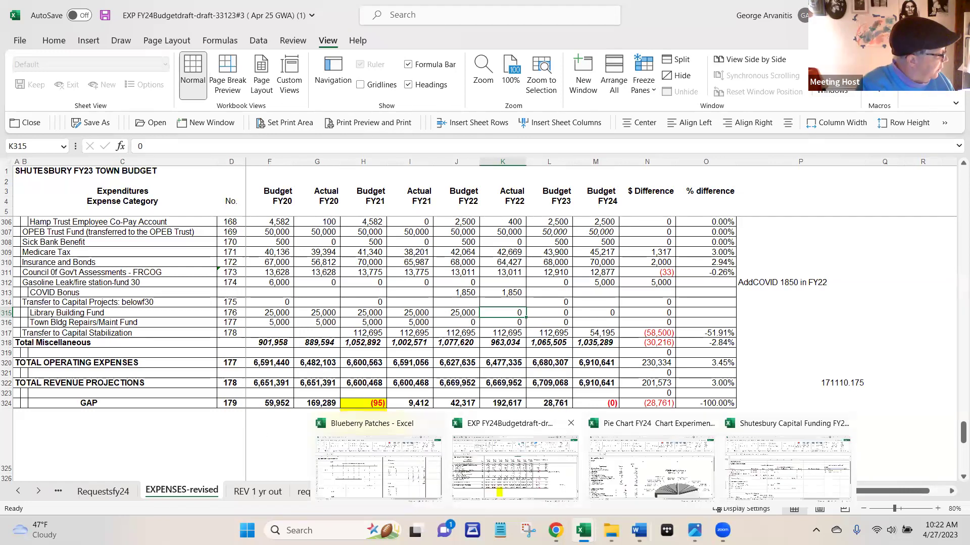
{"action": "left_click", "coordinate": [632, 473]}
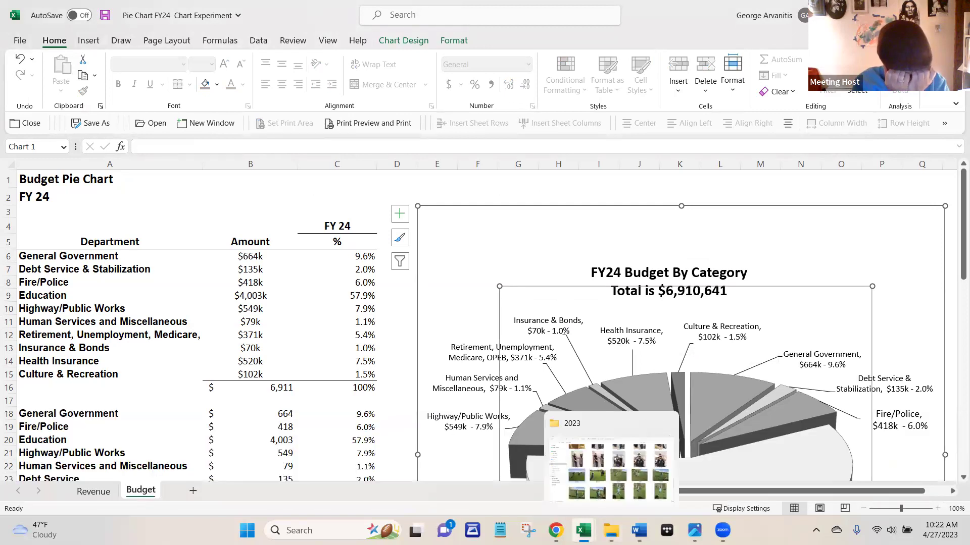
{"action": "mouse_move", "coordinate": [568, 527]}
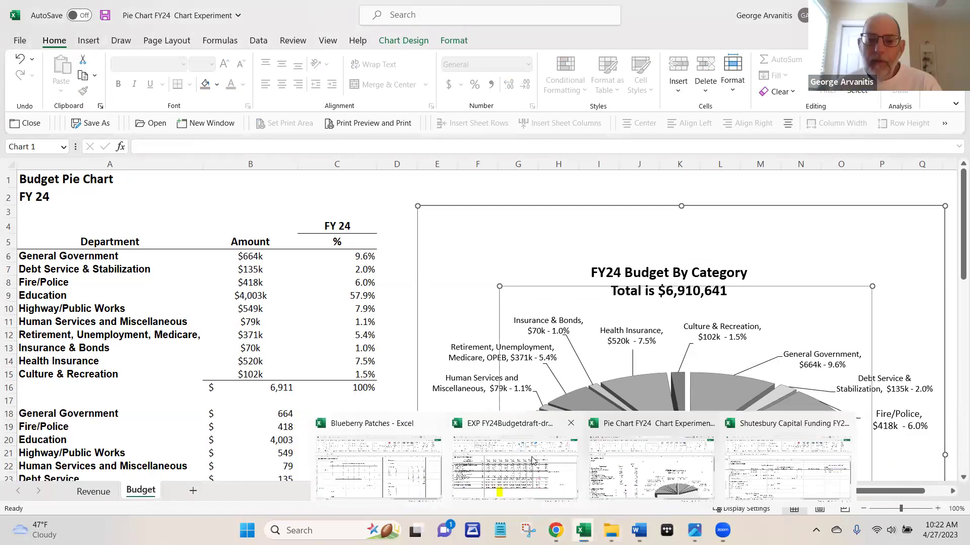
{"action": "left_click", "coordinate": [533, 461]}
Examine the Debt Service section, selecting the total's dollar difference and the difference cells spanning both New Dump Truck 2024 lines
{"action": "scroll", "coordinate": [565, 441], "scroll_direction": "up", "scroll_amount": 6}
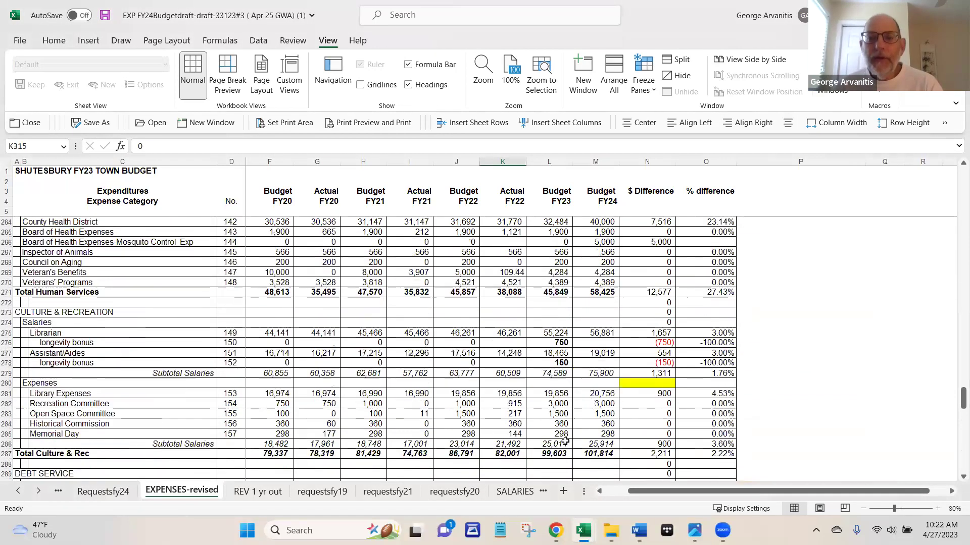
{"action": "scroll", "coordinate": [629, 360], "scroll_direction": "down", "scroll_amount": 5}
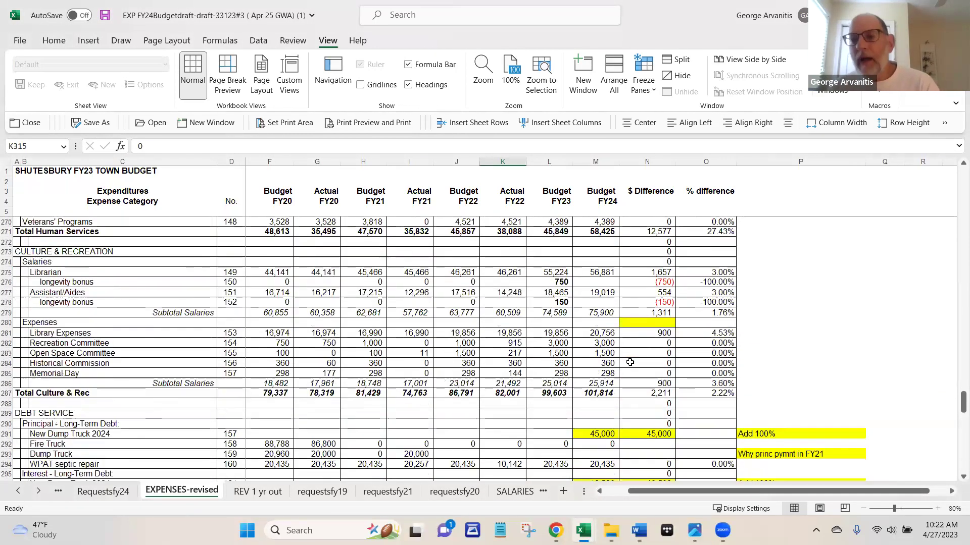
{"action": "scroll", "coordinate": [635, 346], "scroll_direction": "down", "scroll_amount": 4}
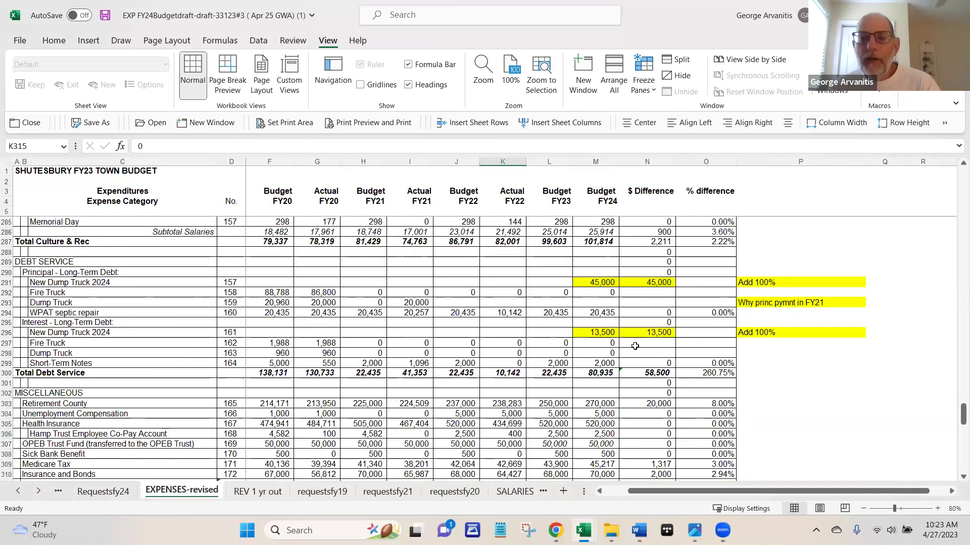
{"action": "left_click", "coordinate": [648, 342]}
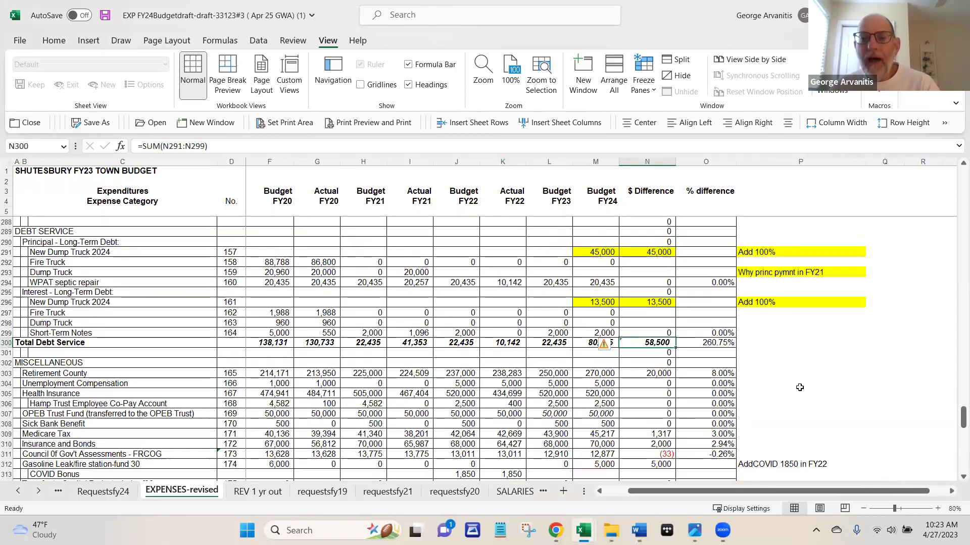
{"action": "left_click_drag", "start_coordinate": [644, 244], "coordinate": [650, 303]}
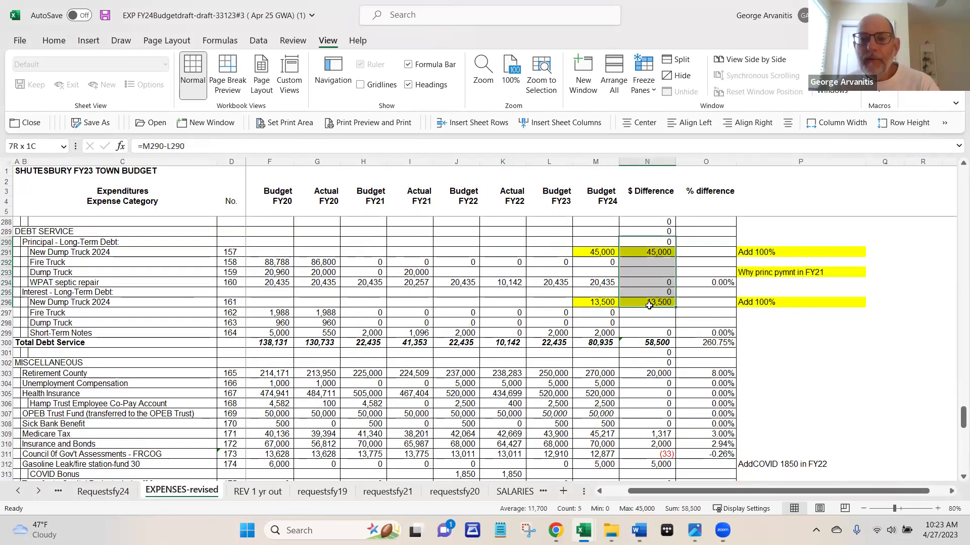
Check the dollar difference of the Transfer to Capital Stabilization line
{"action": "scroll", "coordinate": [801, 364], "scroll_direction": "down", "scroll_amount": 3}
{"action": "scroll", "coordinate": [805, 362], "scroll_direction": "down", "scroll_amount": 3}
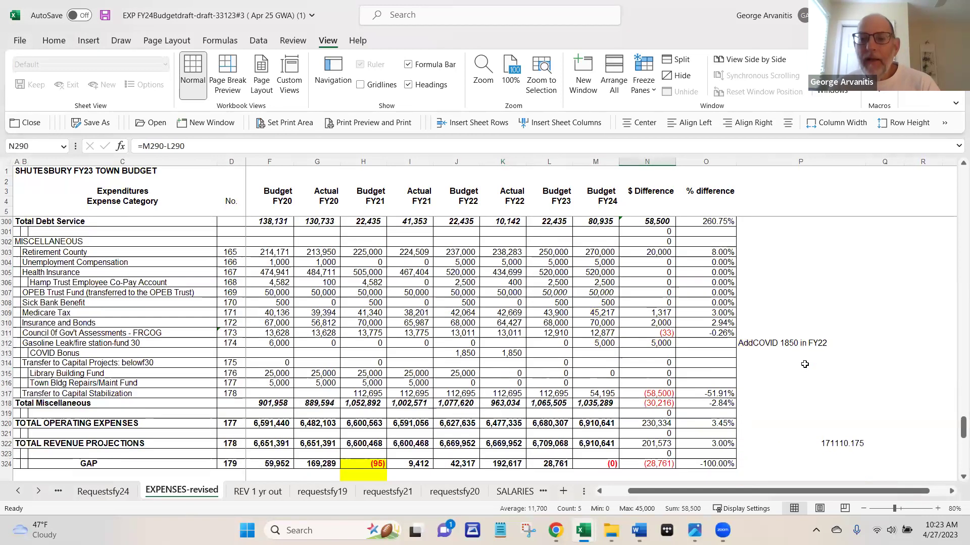
{"action": "left_click", "coordinate": [657, 334]}
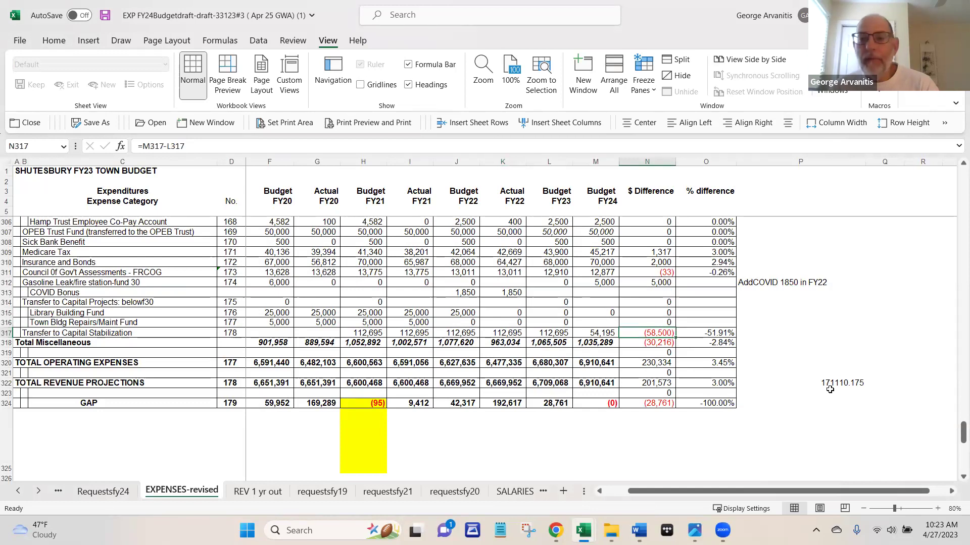
Sum the Budget FY24 amounts for Transfer to Capital Stabilization and Total Debt Service by selecting both cells together
{"action": "left_click", "coordinate": [598, 342]}
{"action": "left_click", "coordinate": [602, 331]}
{"action": "scroll", "coordinate": [716, 320], "scroll_direction": "up", "scroll_amount": 4}
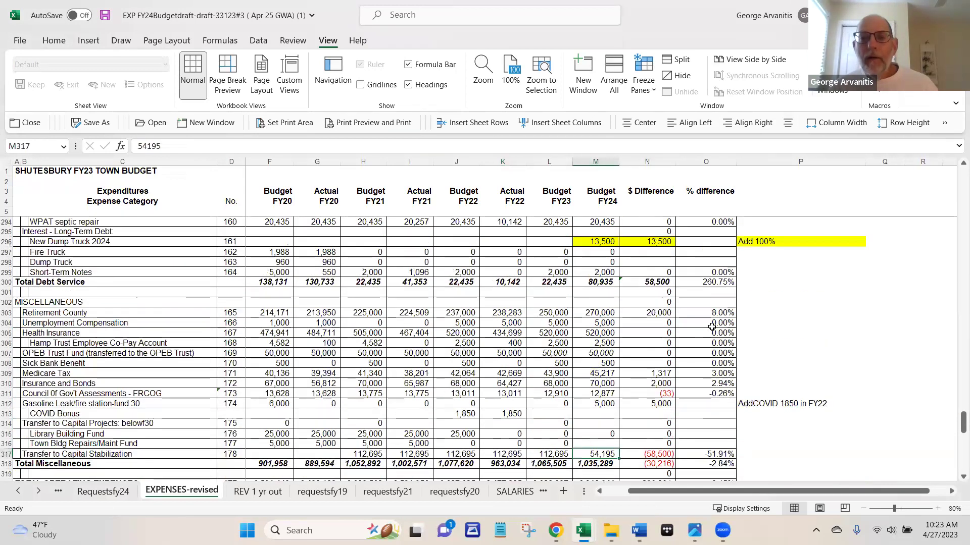
{"action": "left_click", "coordinate": [599, 280], "text": "ctrl"}
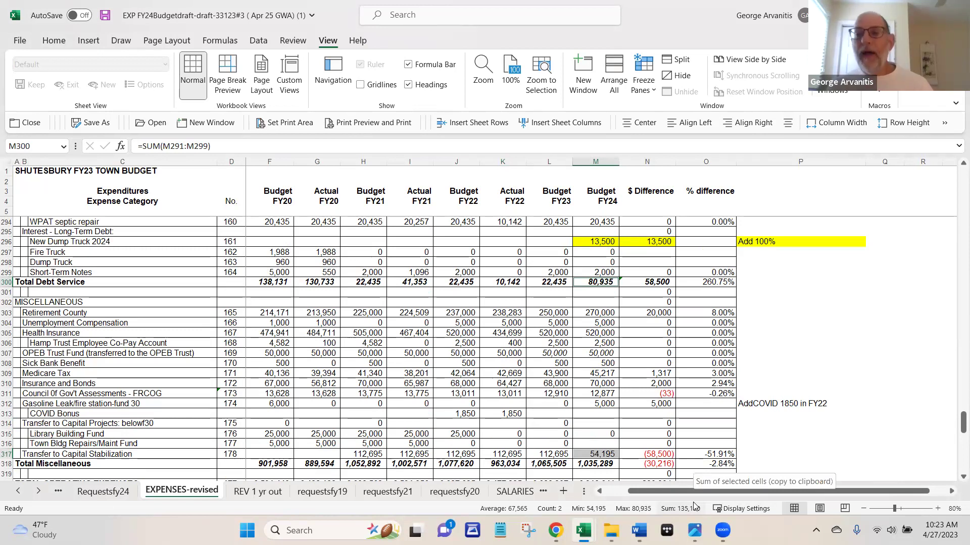
Point out the Transfer to Capital Stabilization line in the Miscellaneous section and clear the selection to an empty cell below the table
{"action": "scroll", "coordinate": [670, 303], "scroll_direction": "down", "scroll_amount": 4}
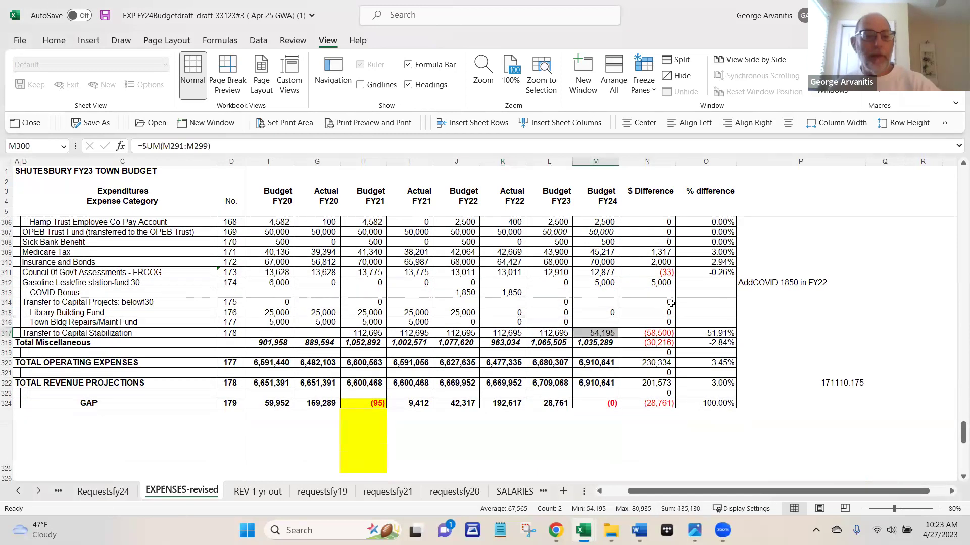
{"action": "left_click", "coordinate": [104, 334]}
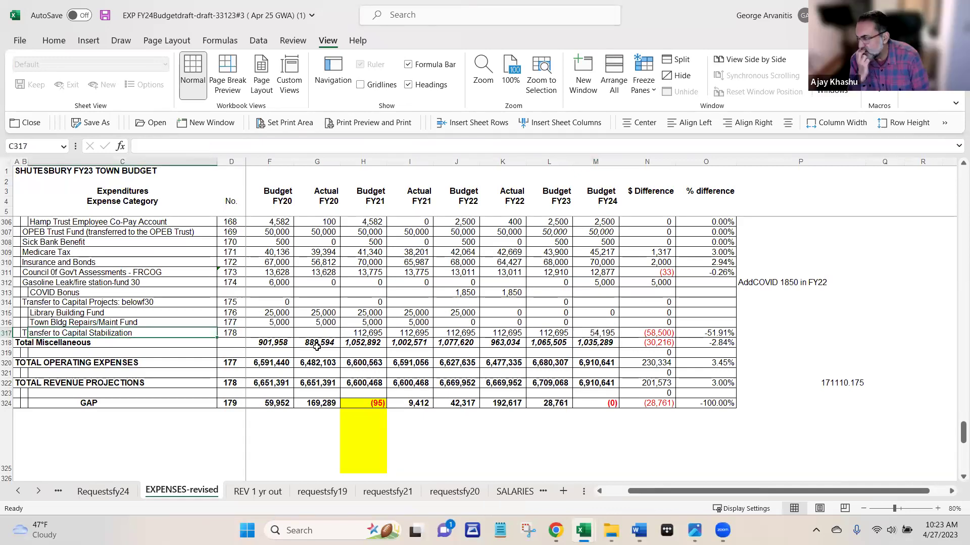
{"action": "left_click", "coordinate": [576, 427]}
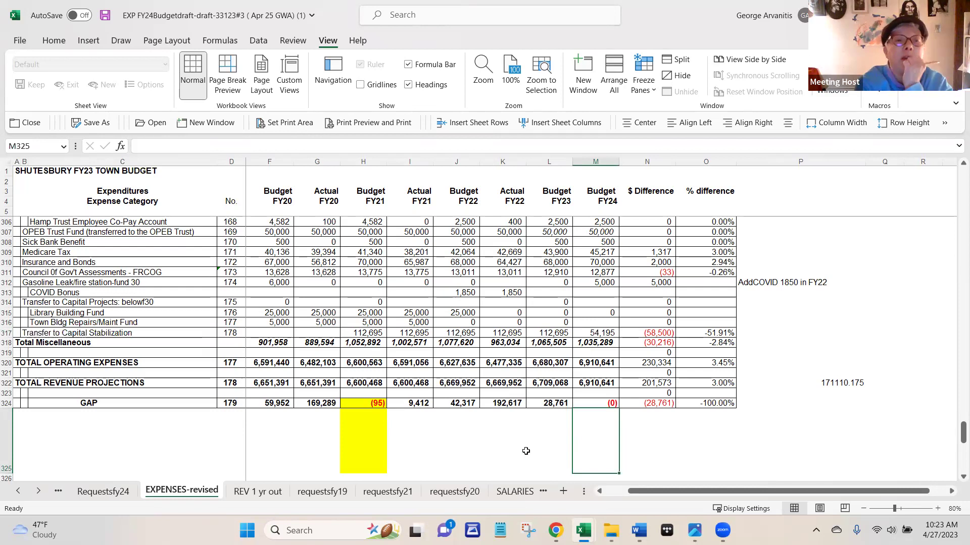
Go back to the Debt Service section and select the New Dump Truck 2024 line under long-term debt principal
{"action": "scroll", "coordinate": [525, 451], "scroll_direction": "up", "scroll_amount": 6}
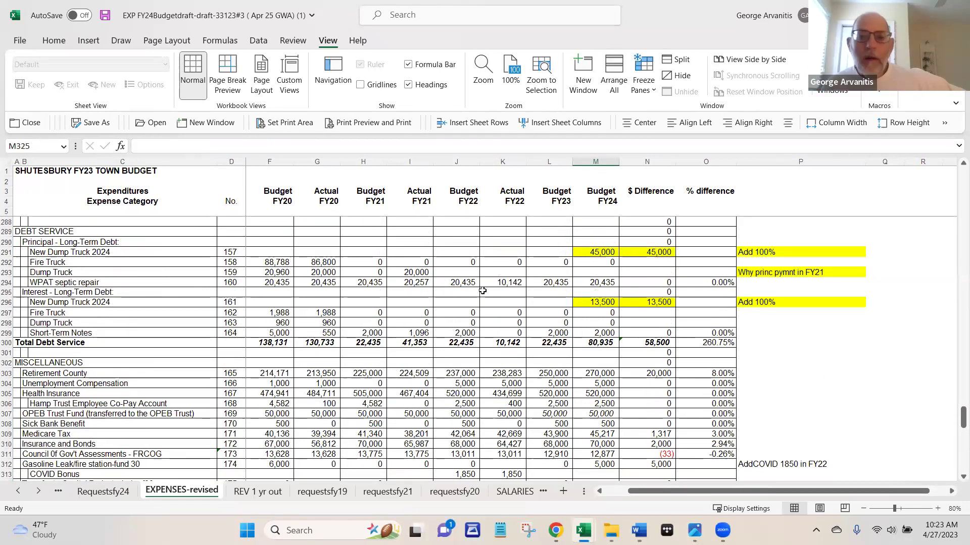
{"action": "left_click", "coordinate": [85, 254]}
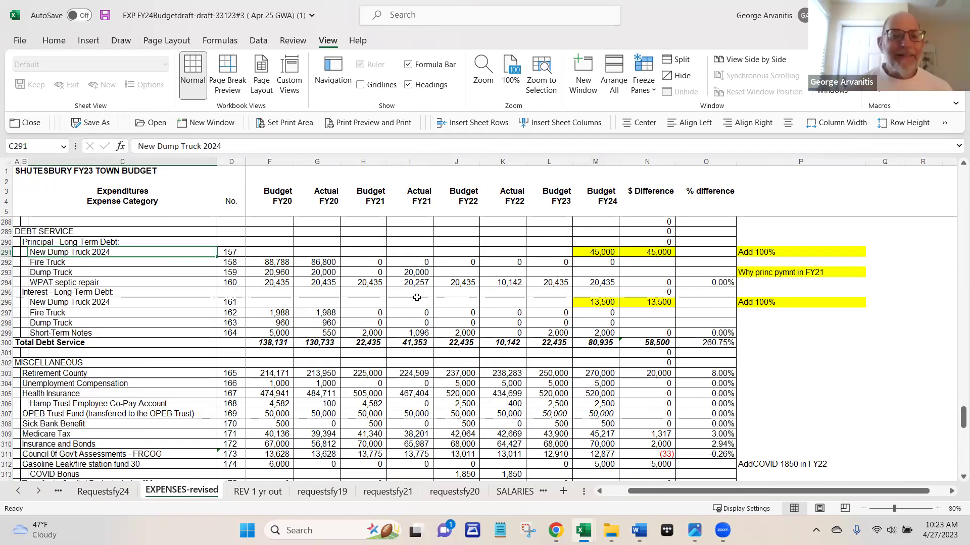
{"action": "key", "text": "Left"}
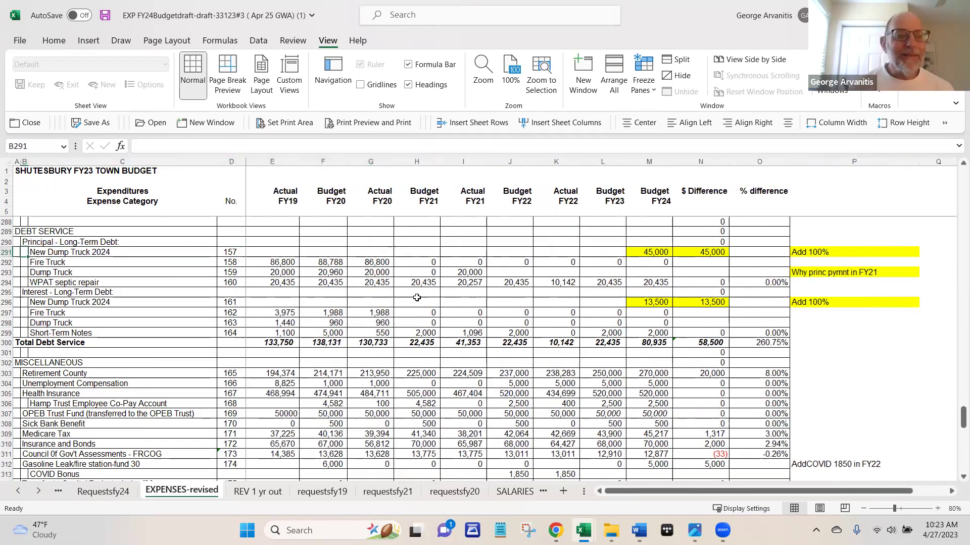
{"action": "key", "text": "Right"}
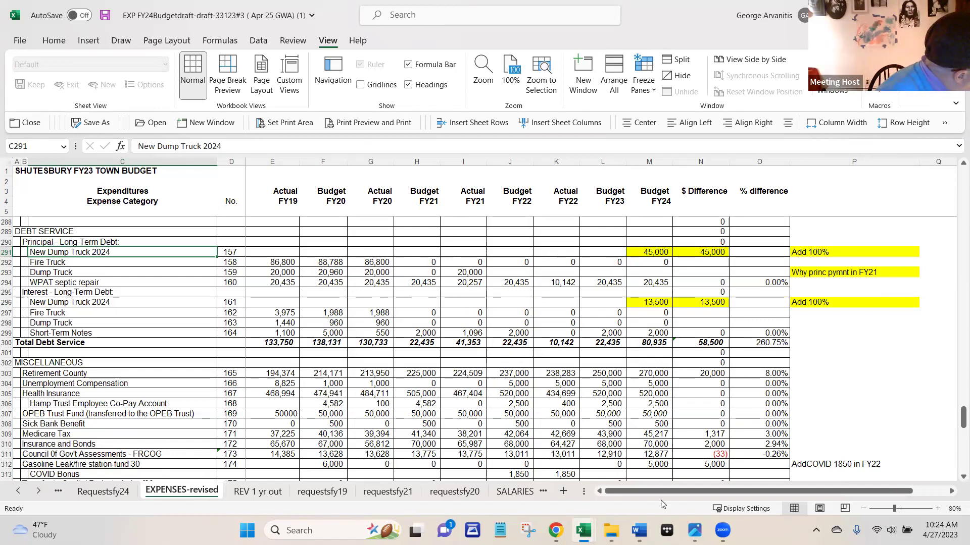
Switch to the Annual Report FY24 Apr 27 document in Word and highlight the Highway Backhoe line among the section 4 warrant article expenditures
{"action": "mouse_move", "coordinate": [638, 530]}
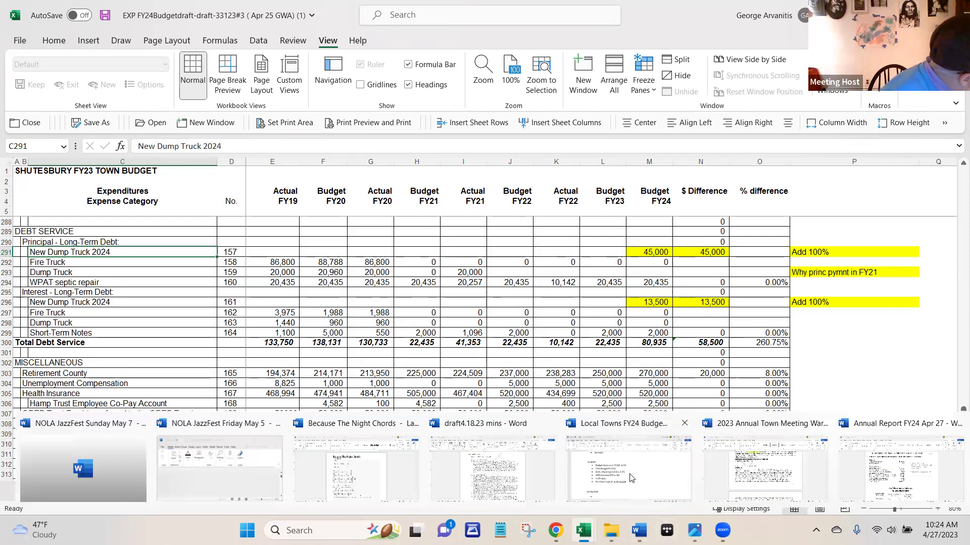
{"action": "left_click", "coordinate": [904, 470]}
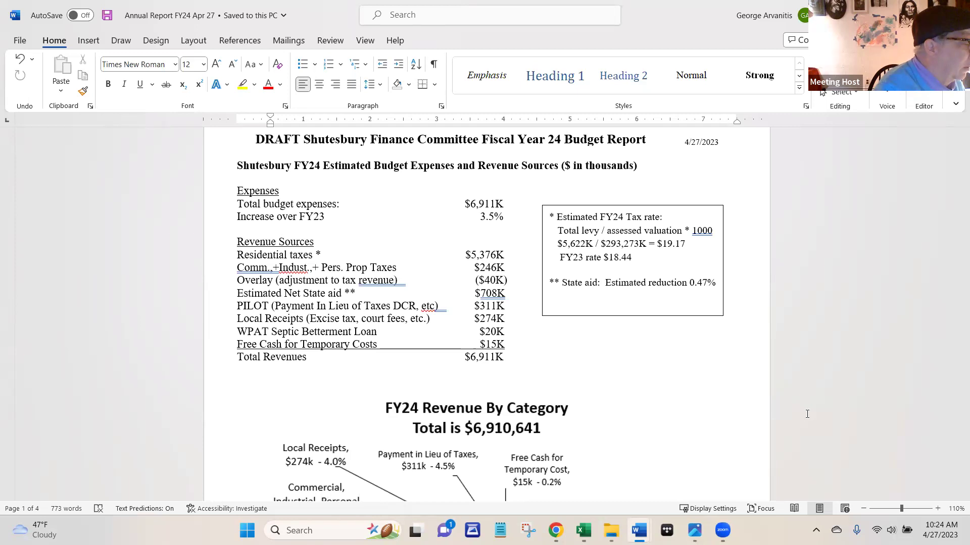
{"action": "scroll", "coordinate": [677, 255], "scroll_direction": "down", "scroll_amount": 10}
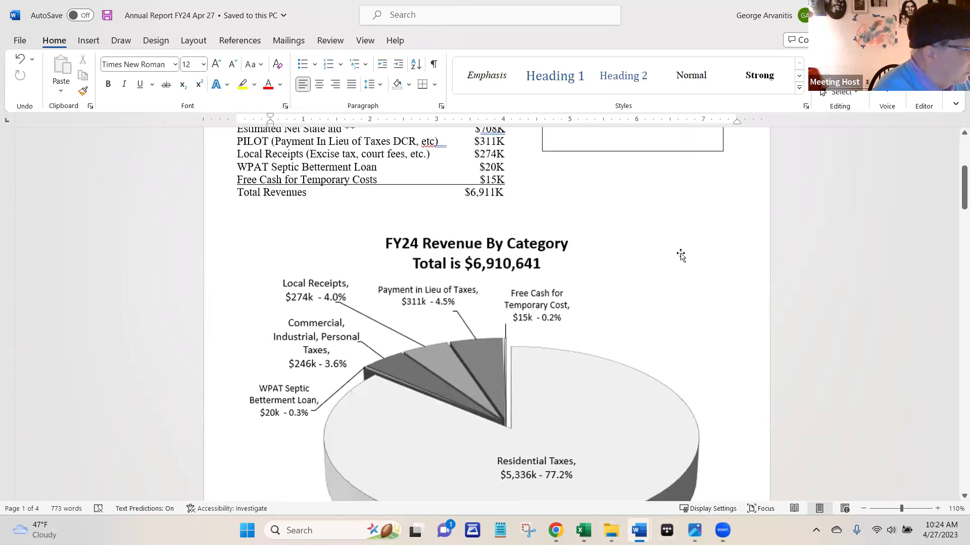
{"action": "scroll", "coordinate": [689, 277], "scroll_direction": "down", "scroll_amount": 12}
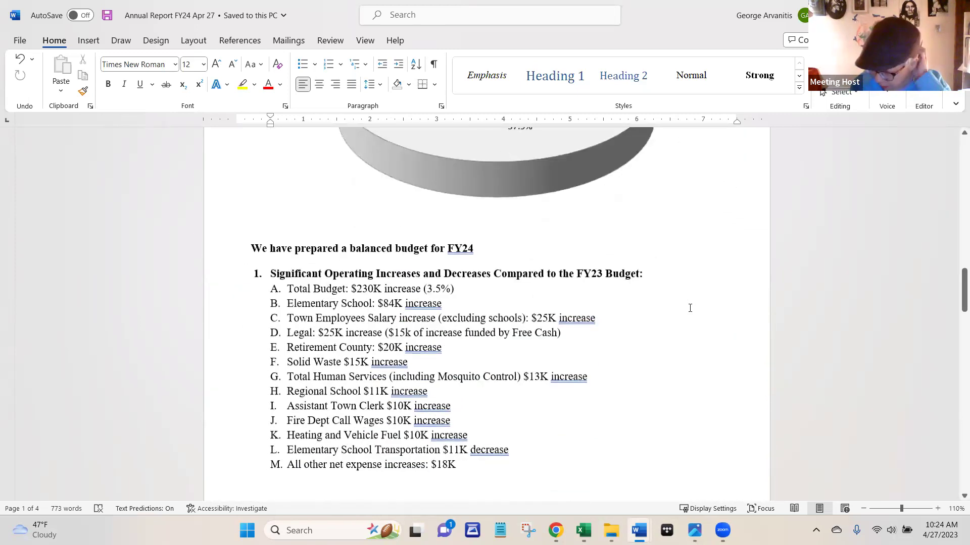
{"action": "scroll", "coordinate": [690, 312], "scroll_direction": "down", "scroll_amount": 8}
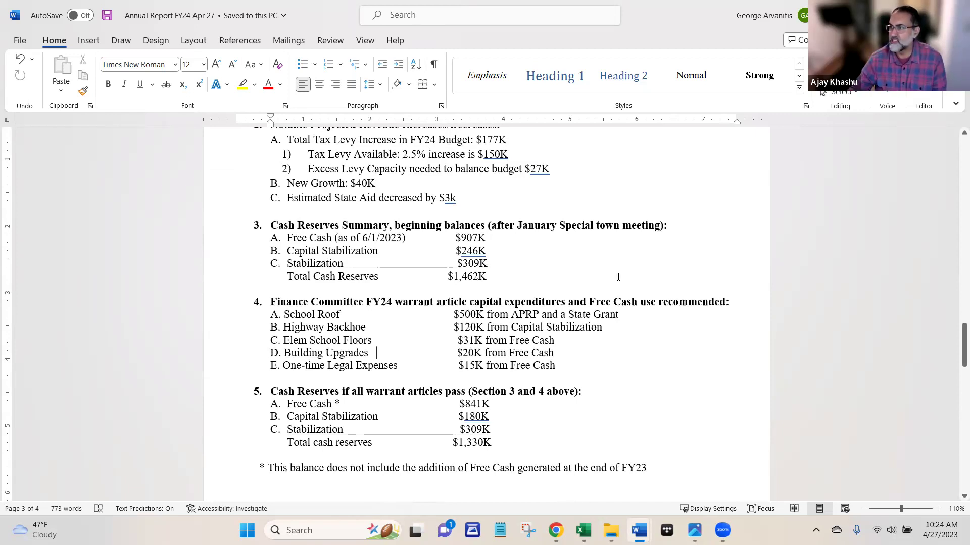
{"action": "left_click_drag", "start_coordinate": [278, 327], "coordinate": [580, 326]}
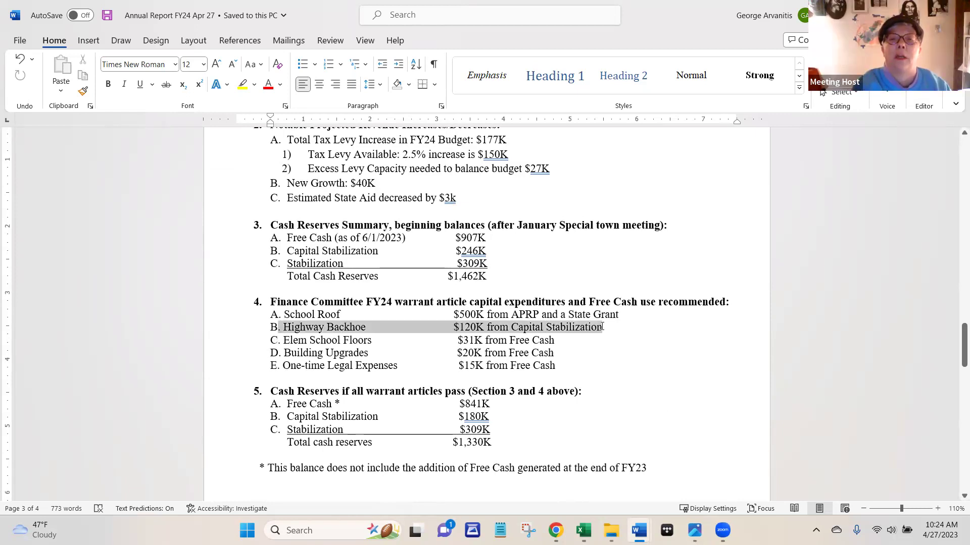
{"action": "left_click_drag", "start_coordinate": [602, 327], "coordinate": [603, 327]}
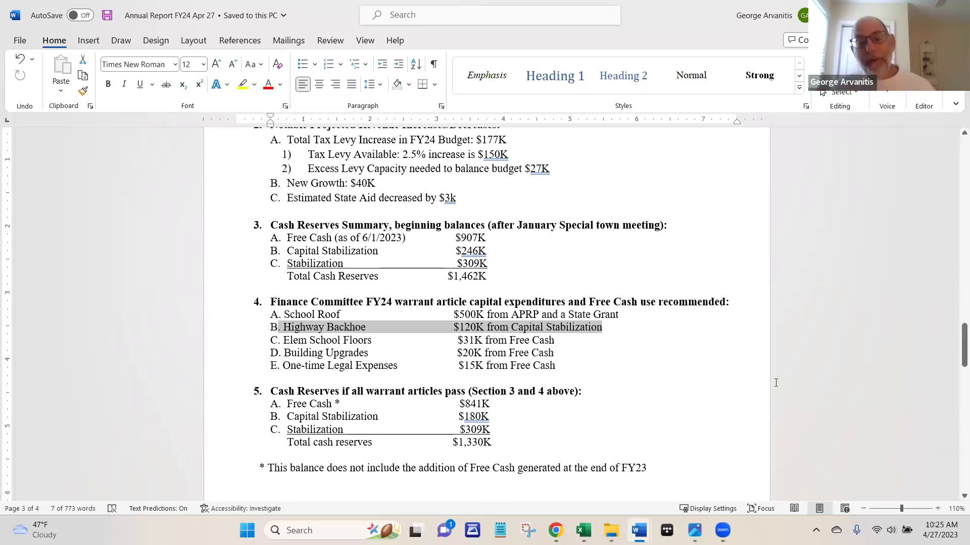
Go back to the report's opening expense and revenue summary and switch to the EXP FY24 budget draft workbook in Excel
{"action": "scroll", "coordinate": [678, 425], "scroll_direction": "up", "scroll_amount": 10}
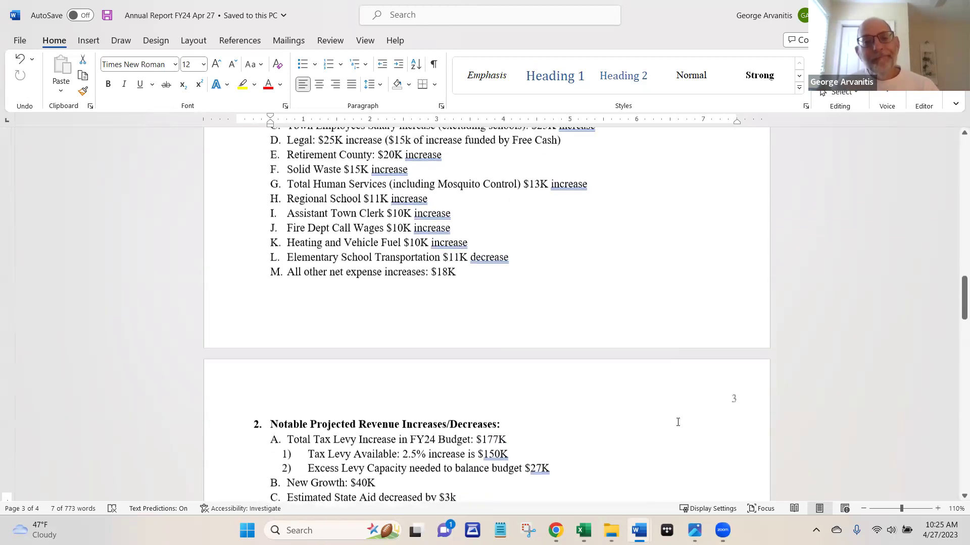
{"action": "scroll", "coordinate": [678, 424], "scroll_direction": "up", "scroll_amount": 12}
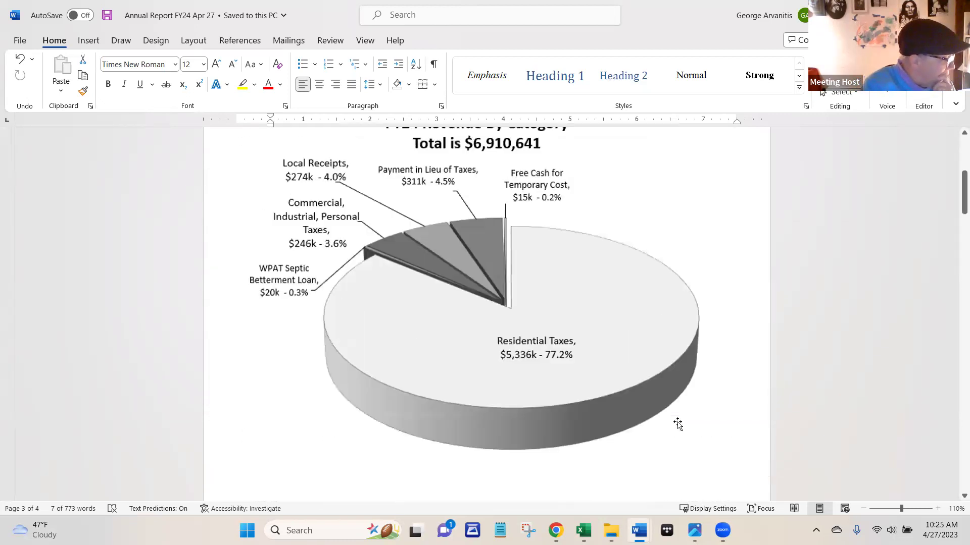
{"action": "scroll", "coordinate": [677, 424], "scroll_direction": "up", "scroll_amount": 1}
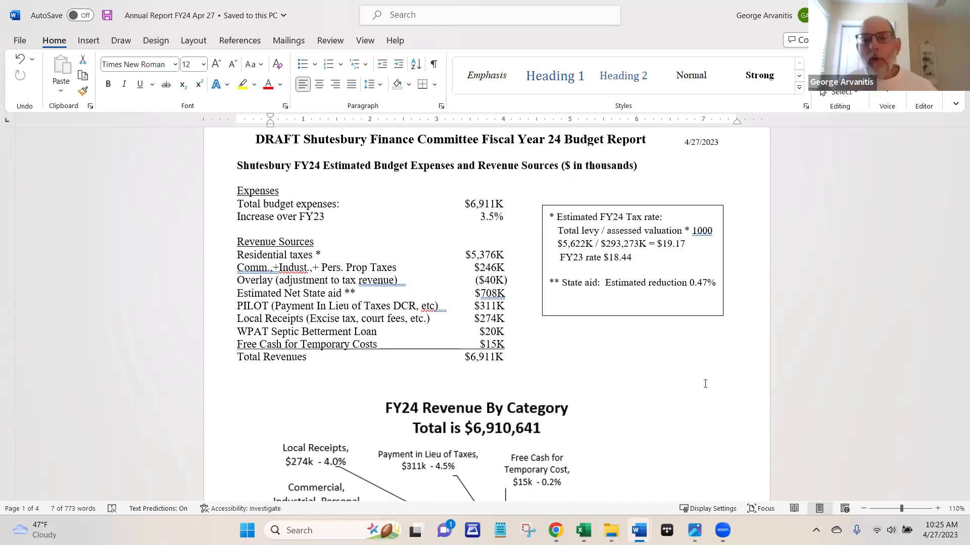
{"action": "left_click", "coordinate": [583, 530]}
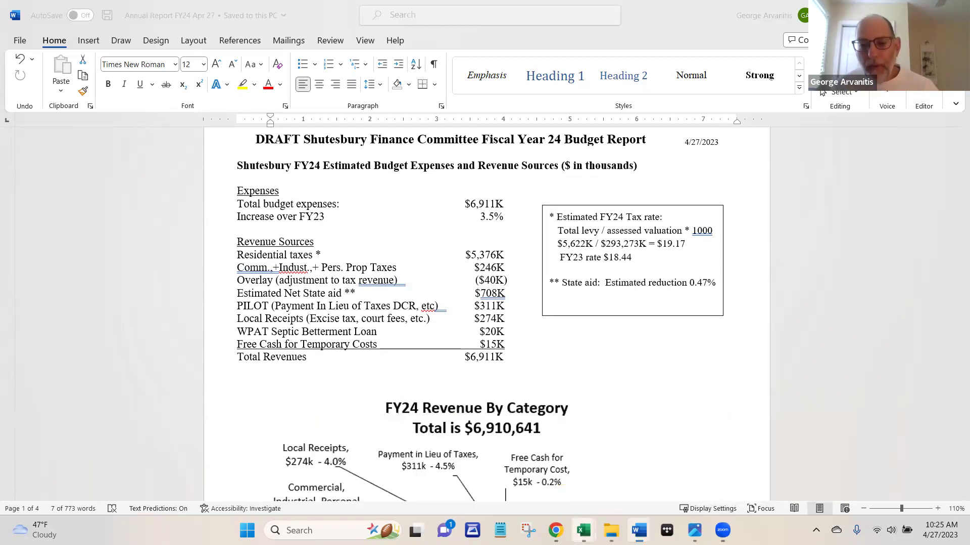
{"action": "left_click", "coordinate": [748, 500]}
{"action": "left_click", "coordinate": [583, 530]}
{"action": "left_click", "coordinate": [521, 488]}
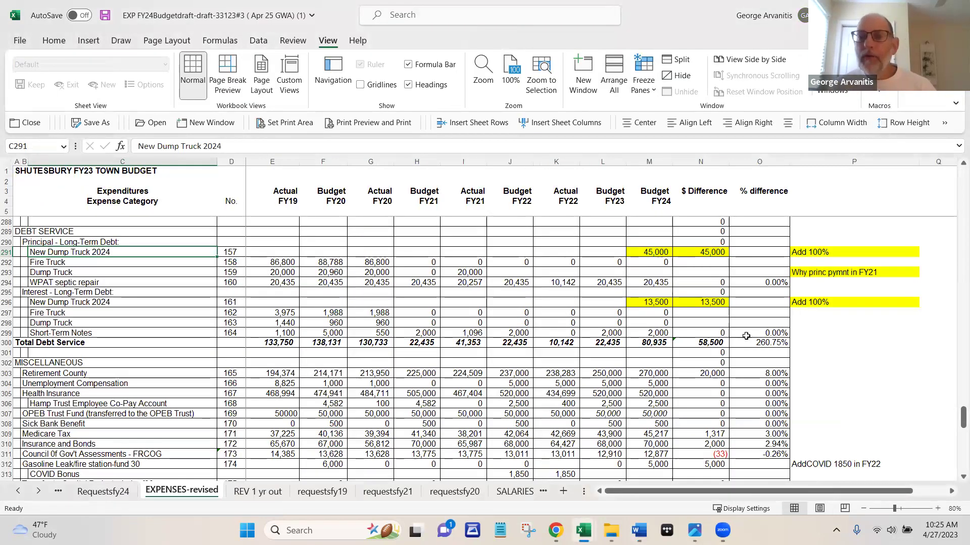
Examine the $ Difference amounts from Human Services back through Public Works & Facilities to Education on the EXPENSES-revised sheet
{"action": "scroll", "coordinate": [746, 336], "scroll_direction": "up", "scroll_amount": 10}
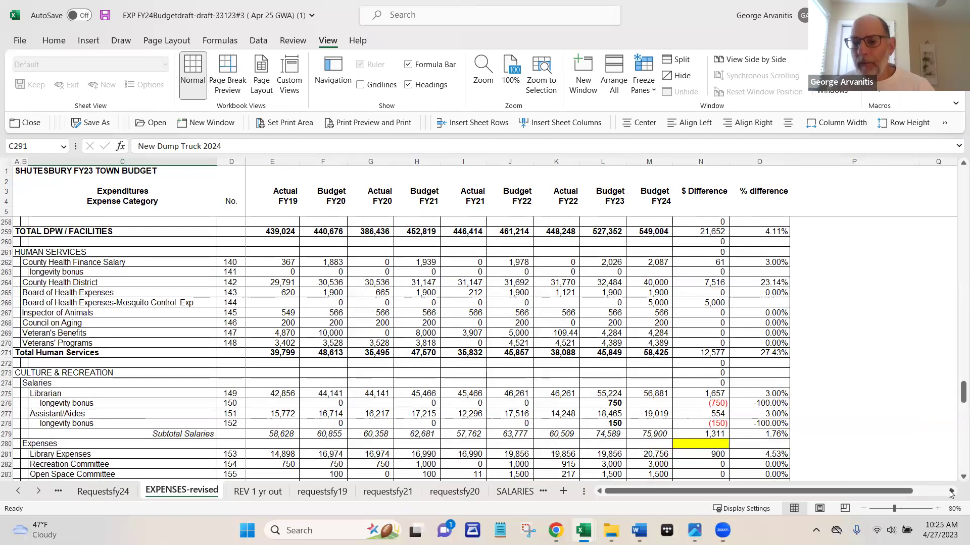
{"action": "left_click", "coordinate": [951, 492]}
{"action": "left_click", "coordinate": [951, 491]}
{"action": "scroll", "coordinate": [621, 302], "scroll_direction": "up", "scroll_amount": 4}
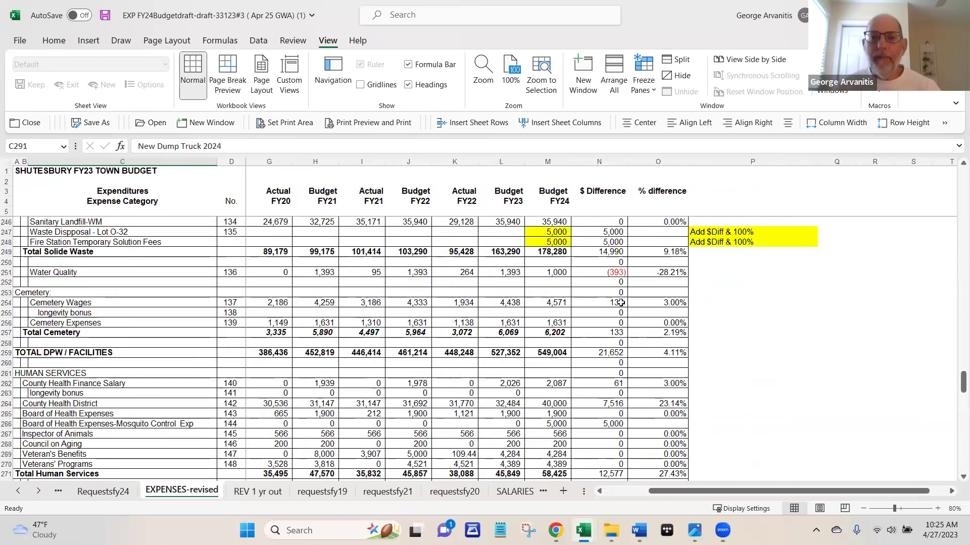
{"action": "scroll", "coordinate": [621, 302], "scroll_direction": "up", "scroll_amount": 5}
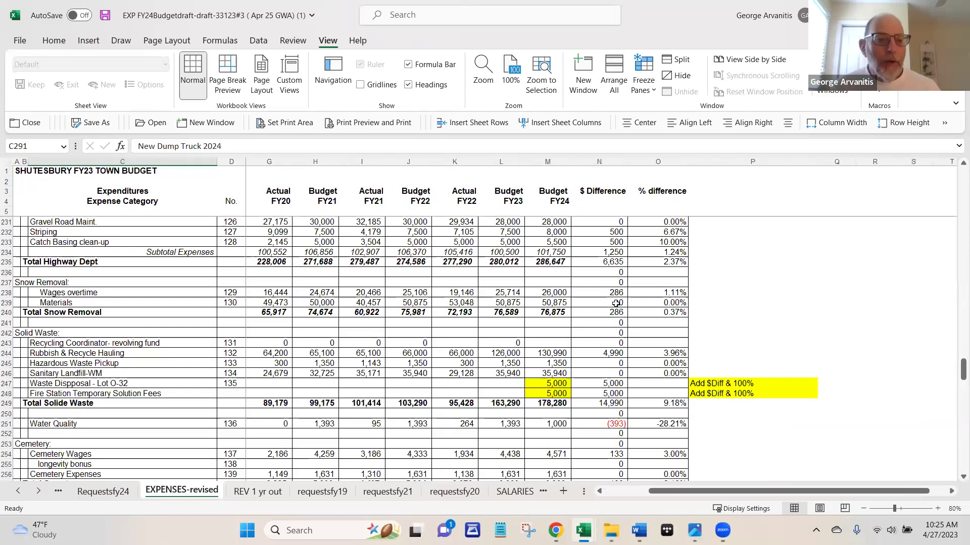
{"action": "scroll", "coordinate": [616, 304], "scroll_direction": "up", "scroll_amount": 5}
{"action": "scroll", "coordinate": [616, 303], "scroll_direction": "up", "scroll_amount": 20}
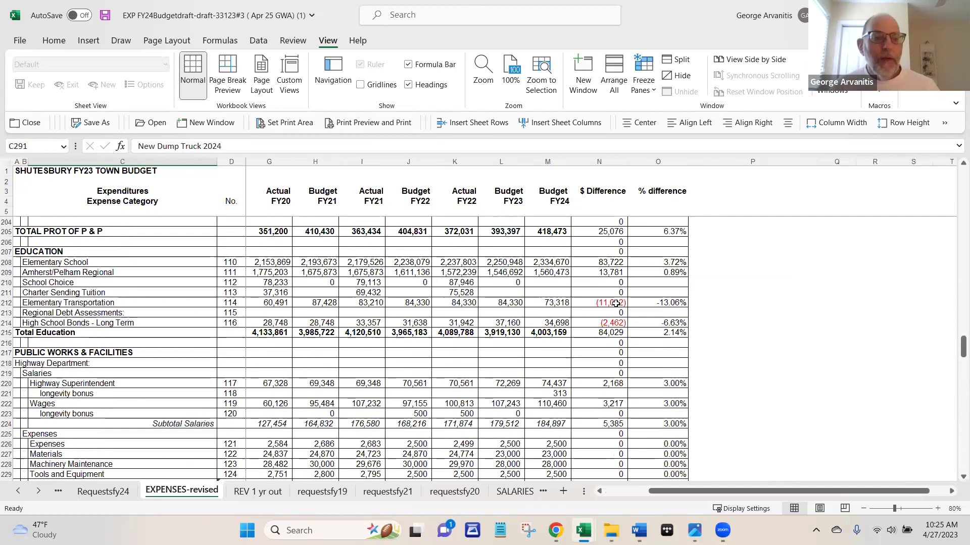
Examine the General Government differences and select the entire Asst Town Clerk row under Town Clerk salaries
{"action": "scroll", "coordinate": [615, 303], "scroll_direction": "up", "scroll_amount": 1}
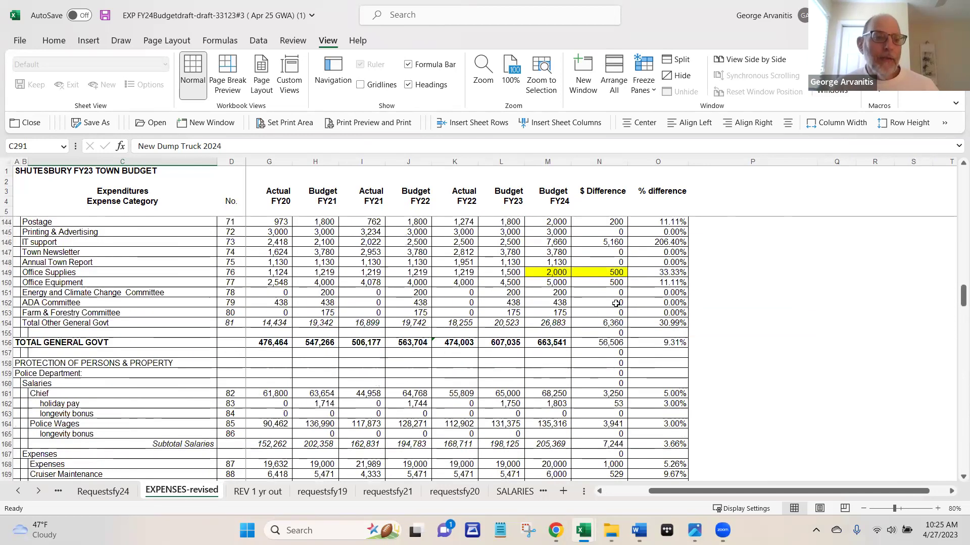
{"action": "scroll", "coordinate": [616, 303], "scroll_direction": "down", "scroll_amount": 3}
{"action": "scroll", "coordinate": [620, 293], "scroll_direction": "up", "scroll_amount": 7}
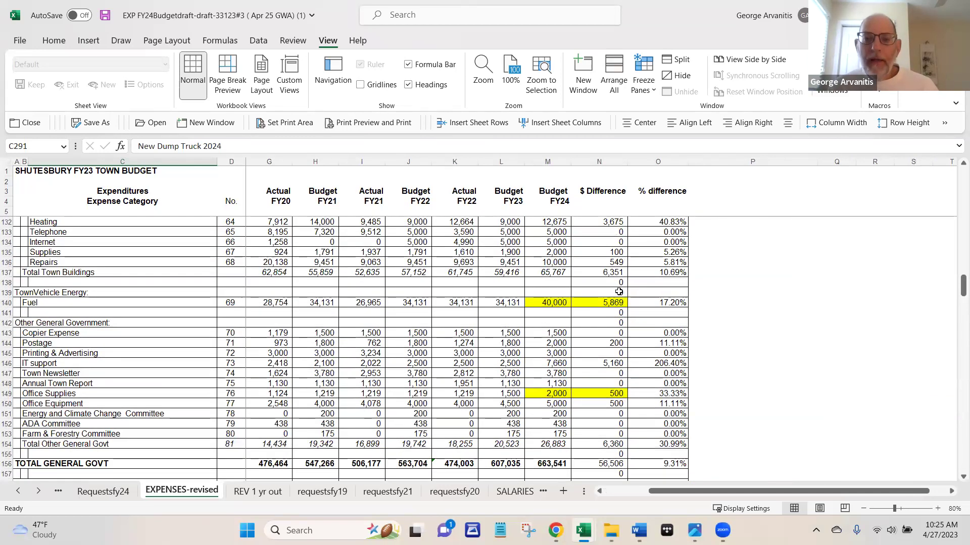
{"action": "scroll", "coordinate": [565, 286], "scroll_direction": "up", "scroll_amount": 3}
{"action": "scroll", "coordinate": [565, 286], "scroll_direction": "up", "scroll_amount": 7}
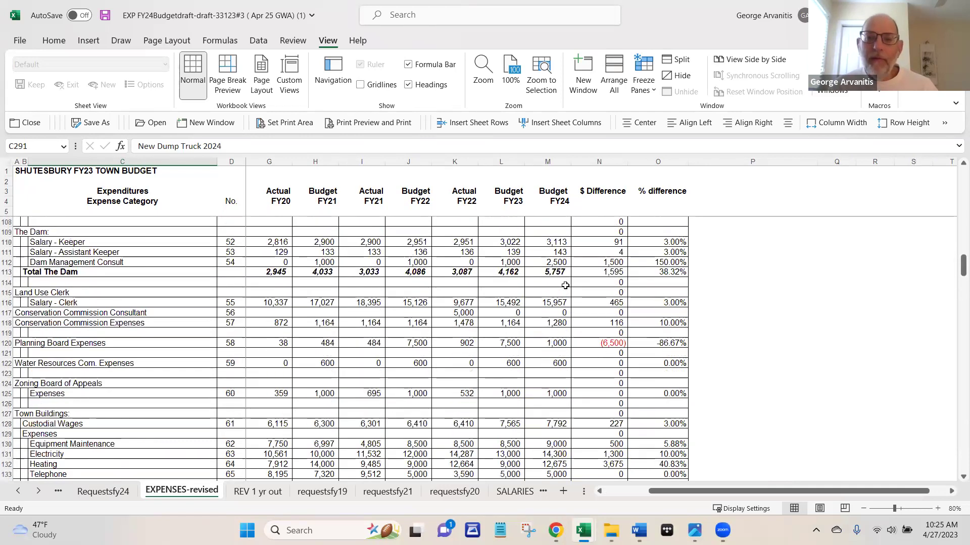
{"action": "scroll", "coordinate": [565, 286], "scroll_direction": "up", "scroll_amount": 5}
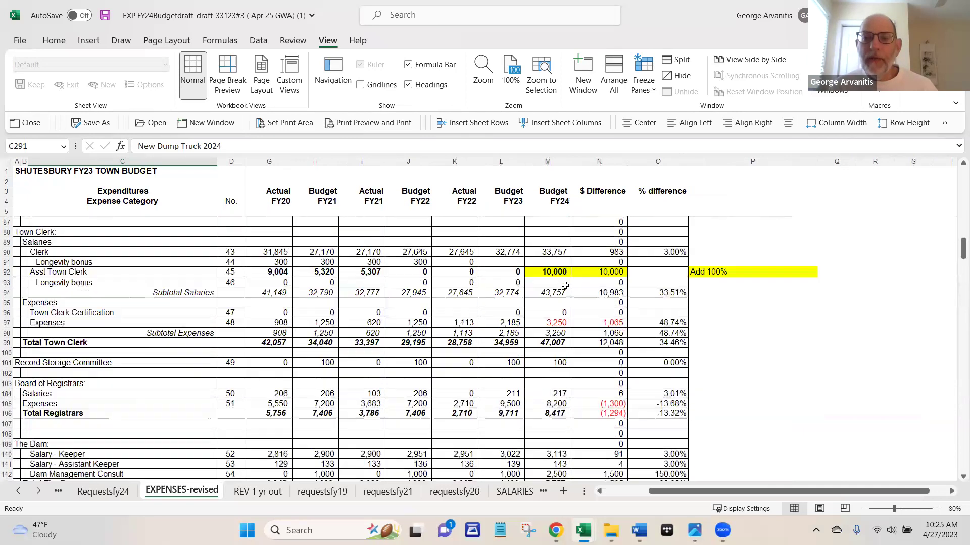
{"action": "left_click", "coordinate": [7, 272]}
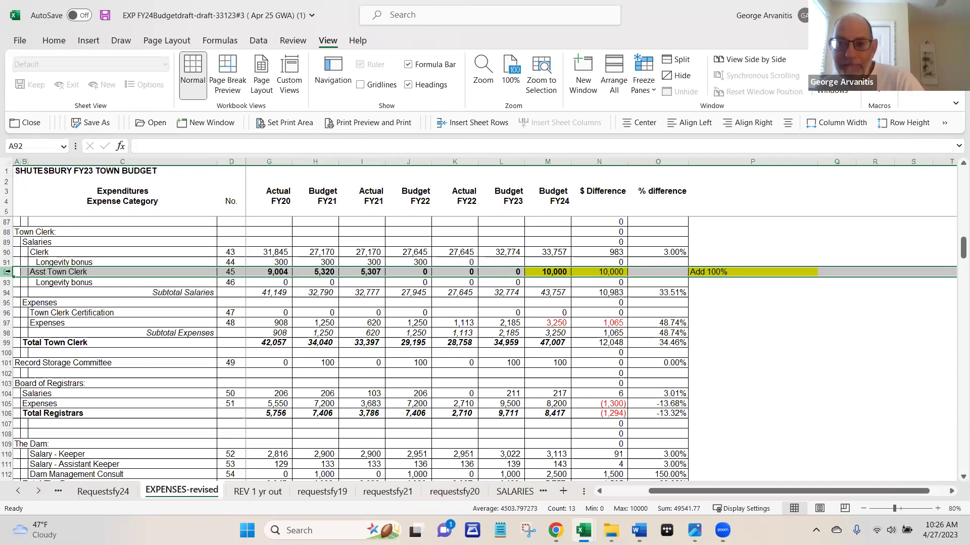
Check the $ Difference cell of the Fire Department's Call Wages line and the comment beside it
{"action": "scroll", "coordinate": [31, 131], "scroll_direction": "down", "scroll_amount": 1}
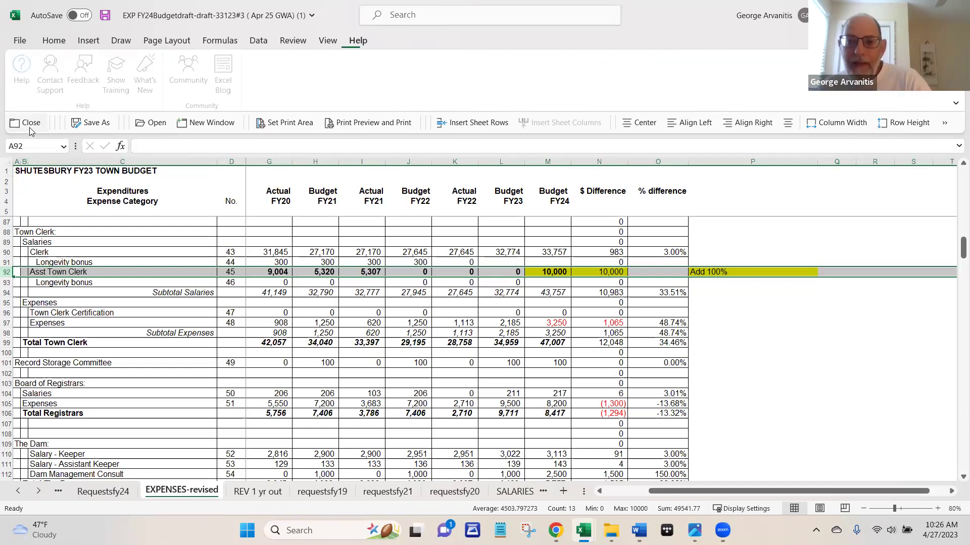
{"action": "scroll", "coordinate": [40, 182], "scroll_direction": "down", "scroll_amount": 15}
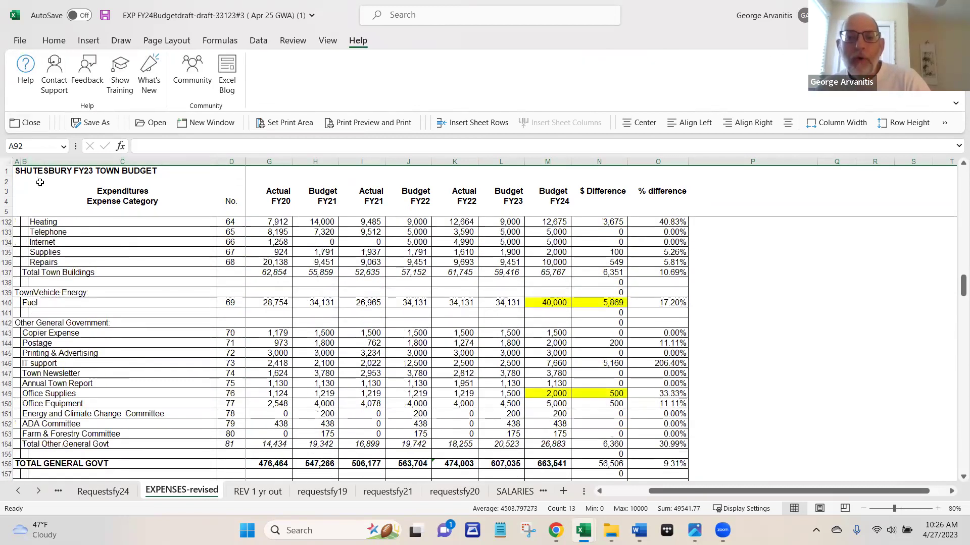
{"action": "scroll", "coordinate": [40, 183], "scroll_direction": "down", "scroll_amount": 4}
{"action": "scroll", "coordinate": [61, 156], "scroll_direction": "down", "scroll_amount": 8}
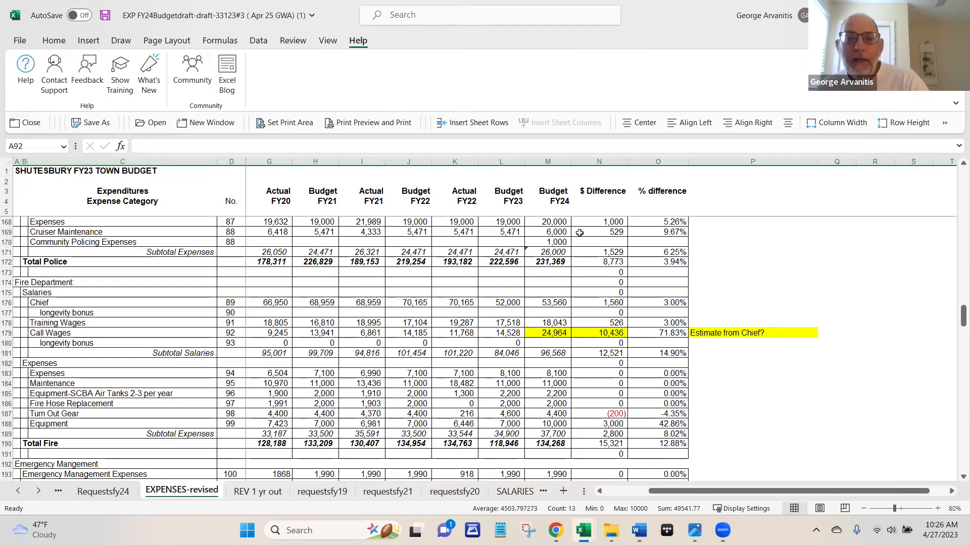
{"action": "left_click", "coordinate": [601, 335]}
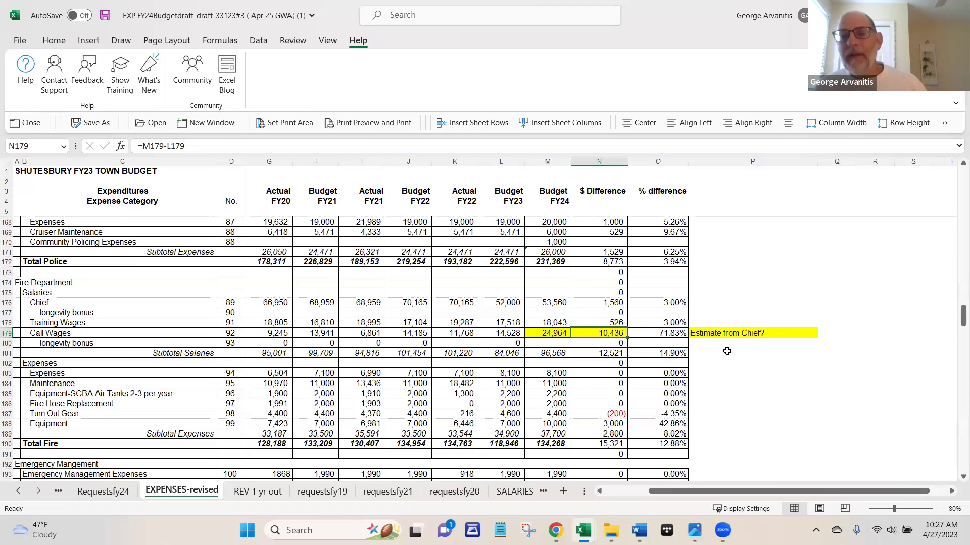
{"action": "left_click", "coordinate": [723, 335]}
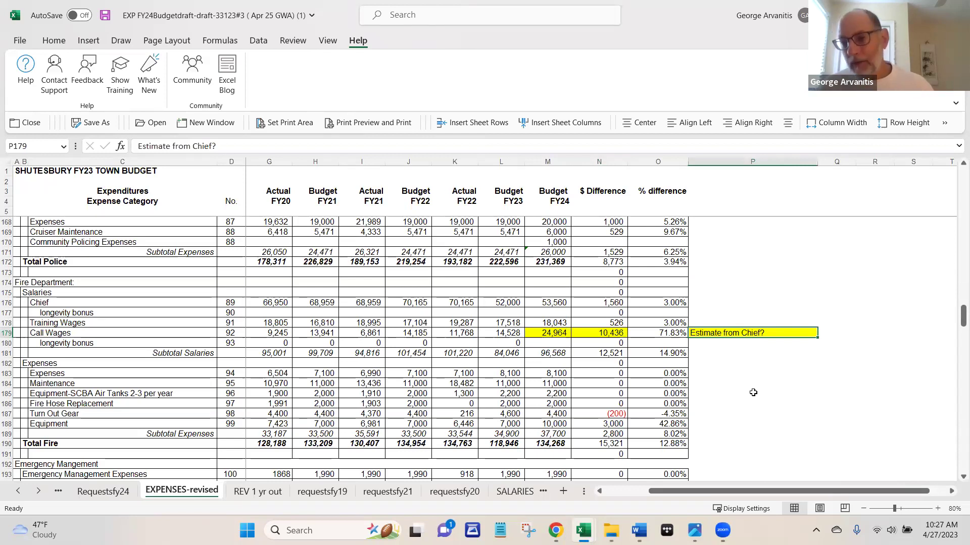
Check the Budget FY24 formula for Total Operating Expenses and clear the selection to an empty cell below the GAP row
{"action": "scroll", "coordinate": [737, 358], "scroll_direction": "down", "scroll_amount": 12}
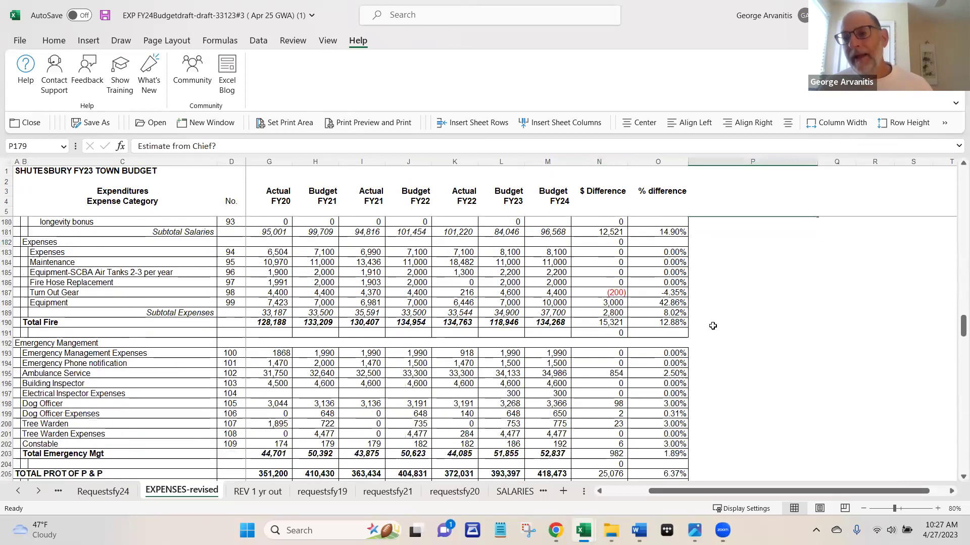
{"action": "scroll", "coordinate": [729, 345], "scroll_direction": "down", "scroll_amount": 20}
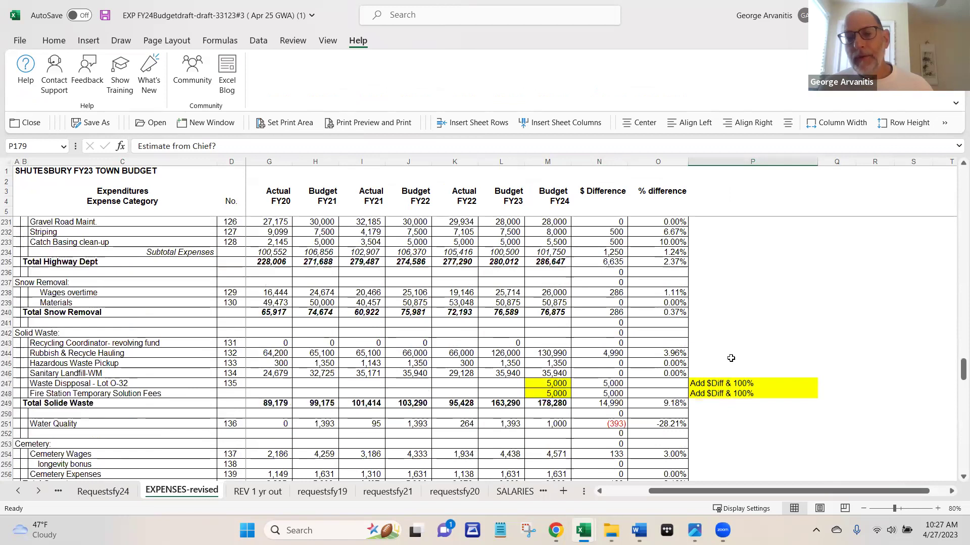
{"action": "scroll", "coordinate": [731, 360], "scroll_direction": "down", "scroll_amount": 12}
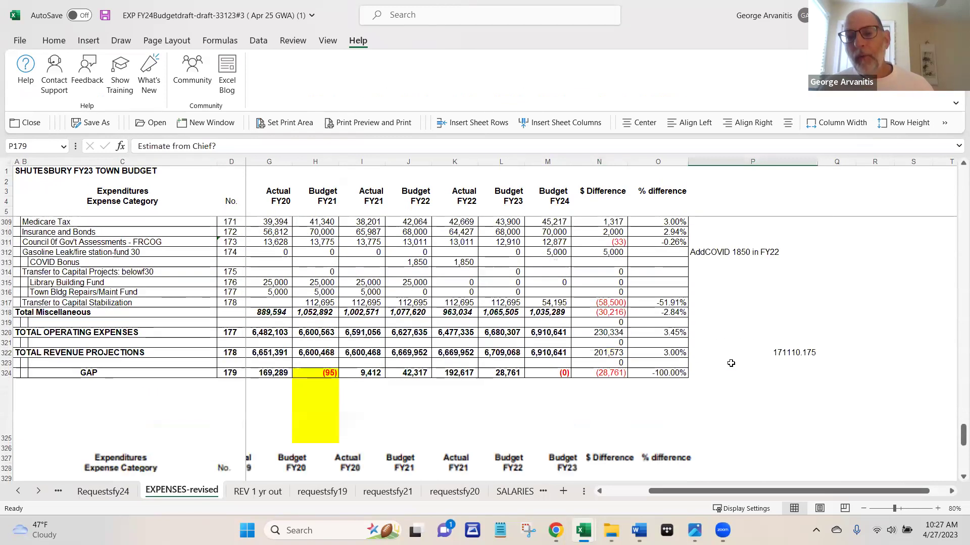
{"action": "left_click", "coordinate": [541, 303]}
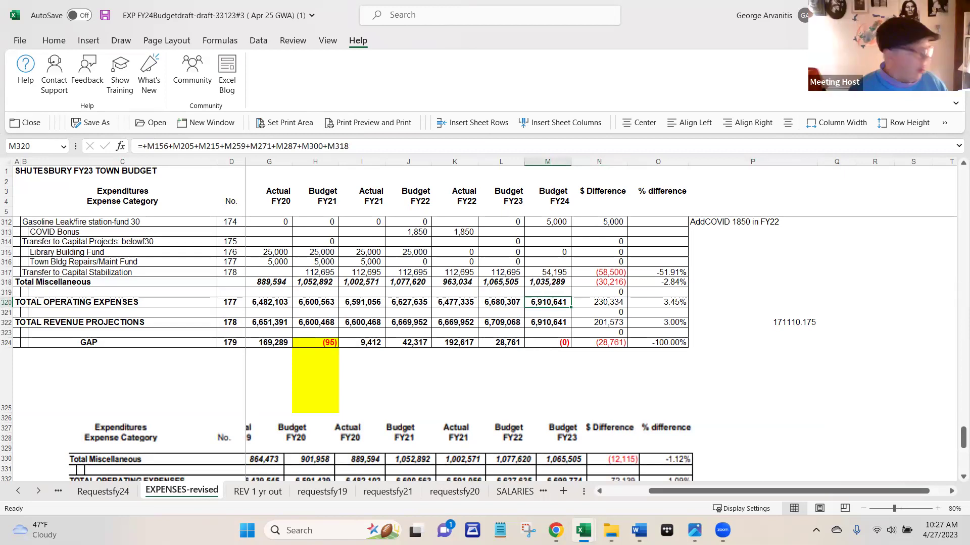
{"action": "mouse_move", "coordinate": [640, 528]}
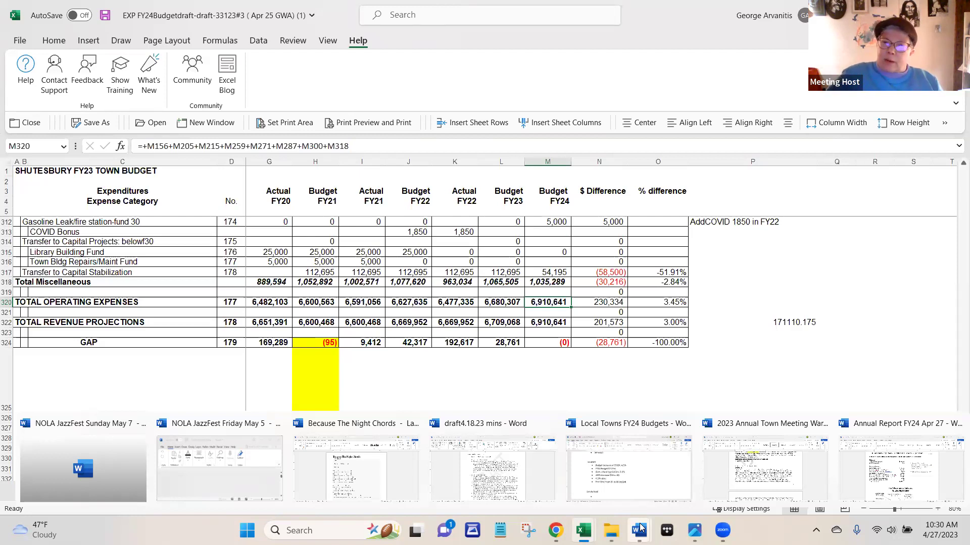
{"action": "left_click", "coordinate": [443, 383]}
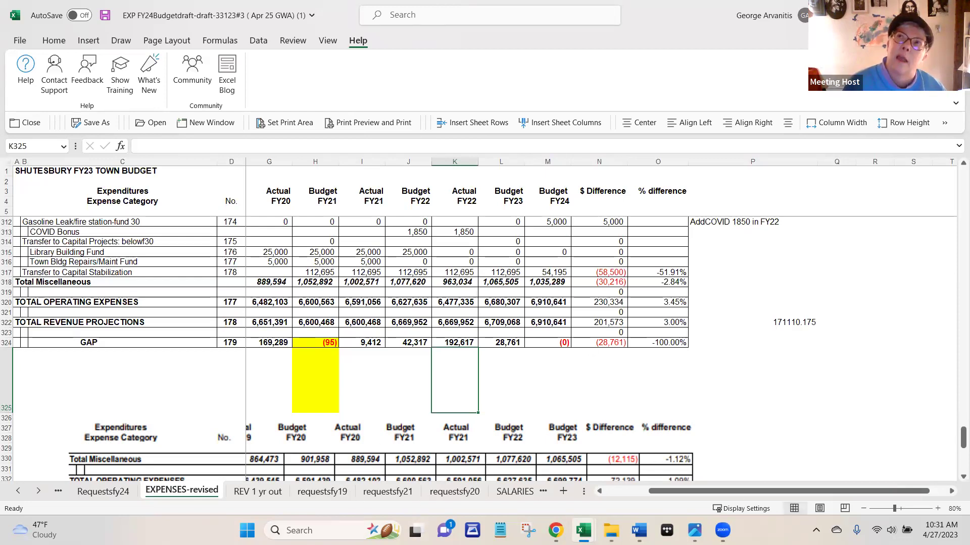
Switch to the Annual Report FY24 Apr 27 document in Word and highlight the total budget expenses amount in the opening summary
{"action": "mouse_move", "coordinate": [639, 530]}
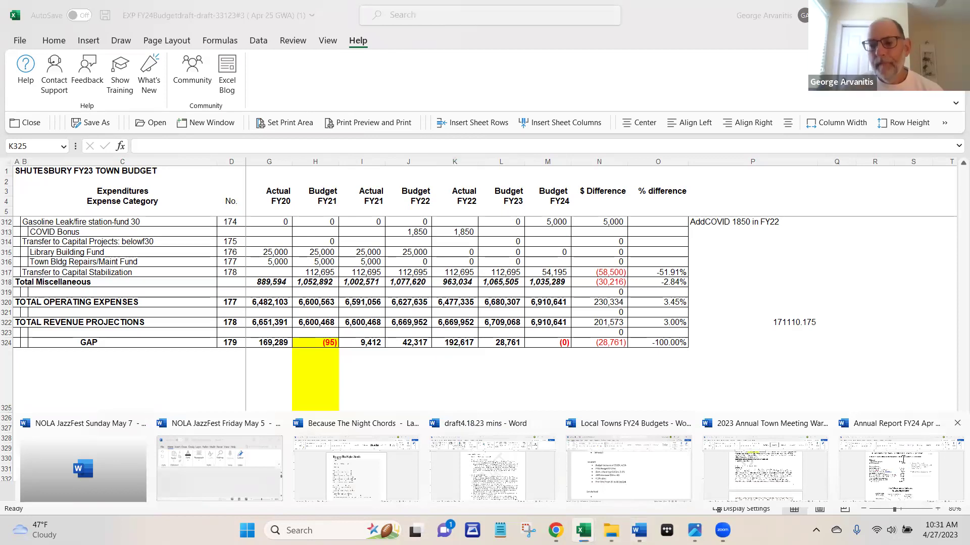
{"action": "left_click", "coordinate": [903, 464]}
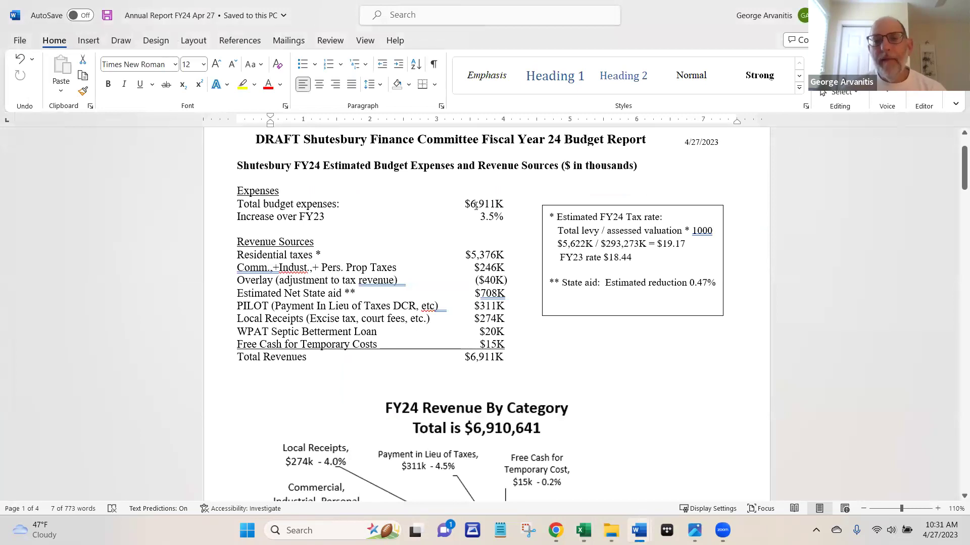
{"action": "left_click_drag", "start_coordinate": [476, 203], "coordinate": [502, 203]}
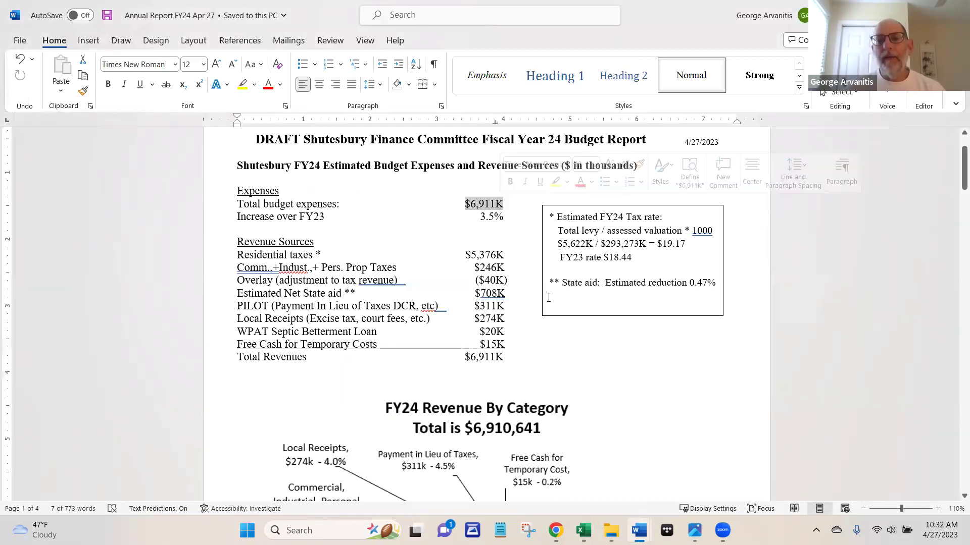
Highlight the revenue source lines from Residential taxes through Free Cash for Temporary Costs, and clear the selection
{"action": "left_click", "coordinate": [472, 427]}
{"action": "left_click", "coordinate": [570, 351]}
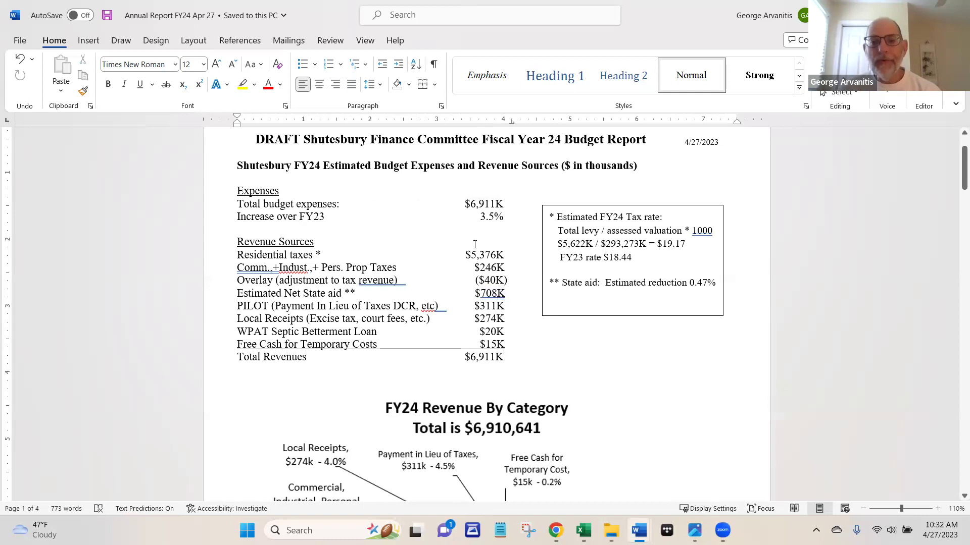
{"action": "left_click_drag", "start_coordinate": [317, 255], "coordinate": [503, 346]}
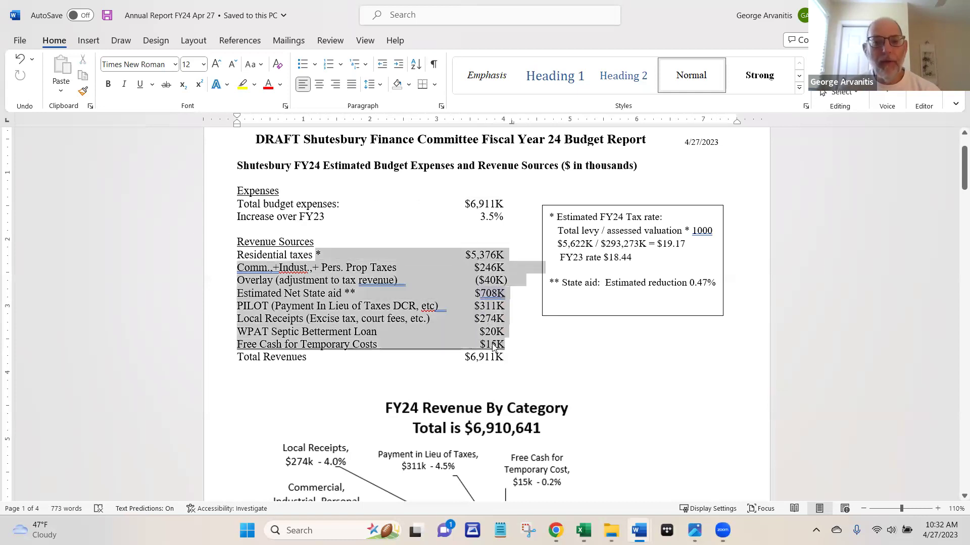
{"action": "left_click", "coordinate": [388, 344]}
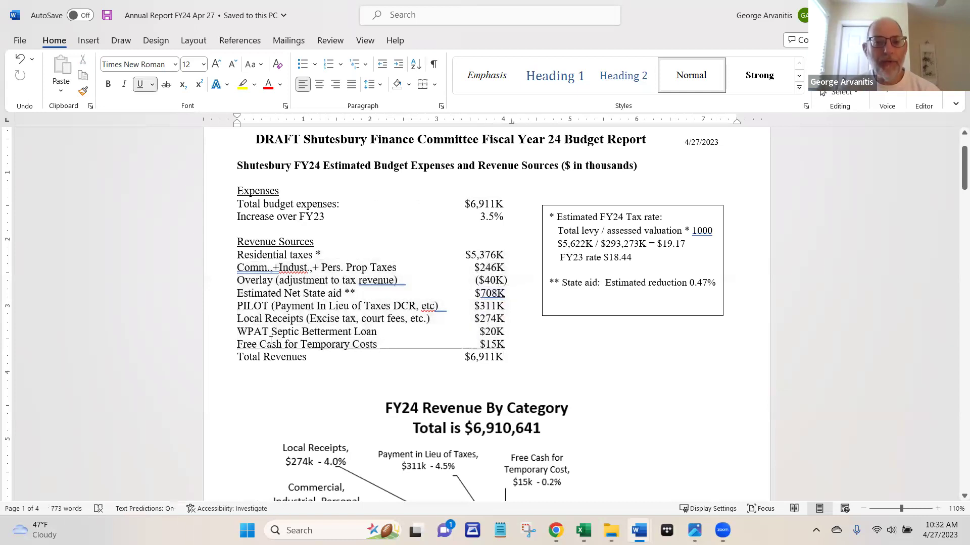
Highlight the Free Cash for Temporary Costs line and place the cursor at the Estimated Net State aid line
{"action": "left_click", "coordinate": [353, 344]}
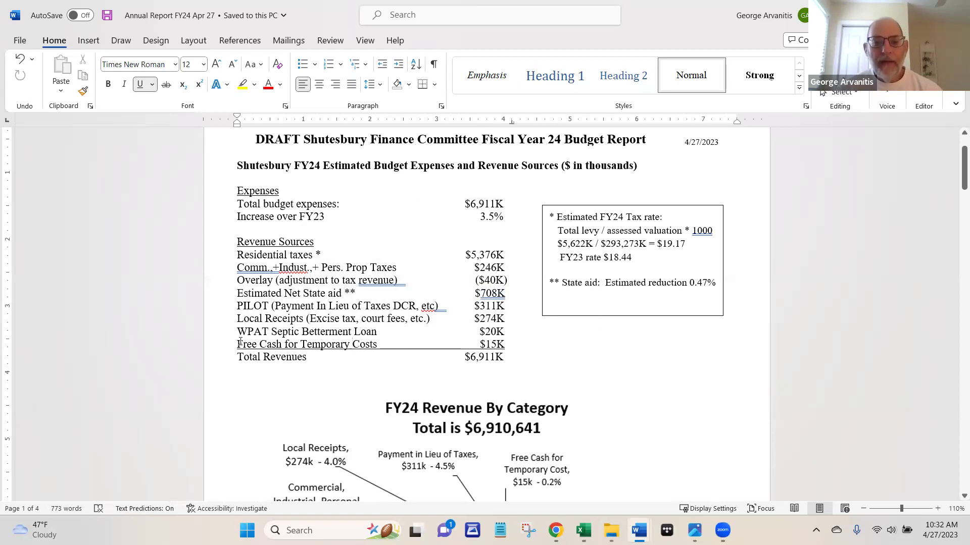
{"action": "left_click_drag", "start_coordinate": [241, 343], "coordinate": [500, 348]}
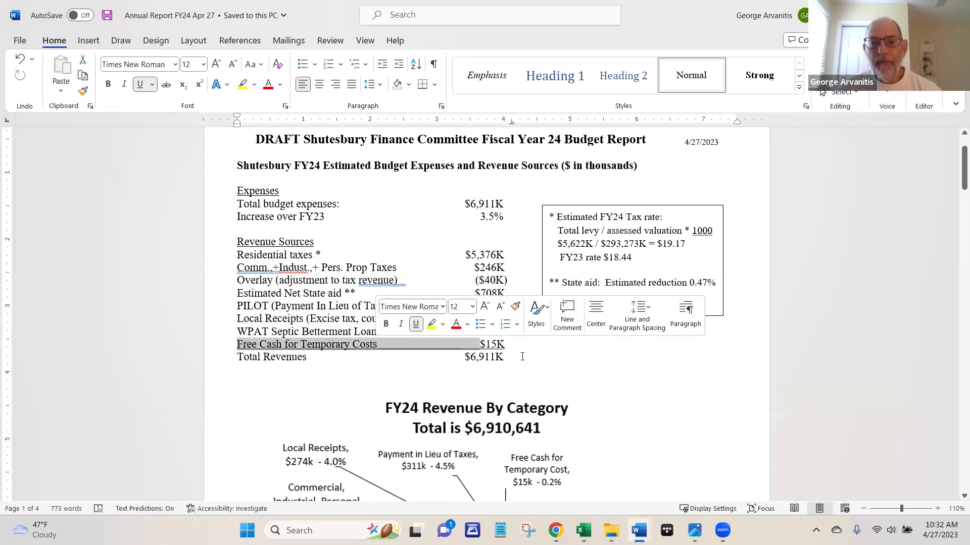
{"action": "left_click", "coordinate": [555, 373]}
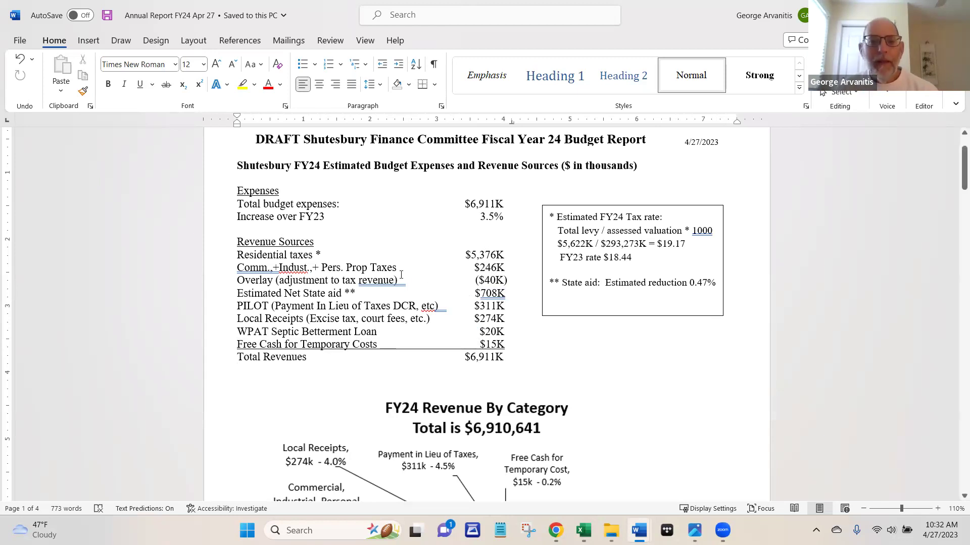
{"action": "left_click", "coordinate": [359, 293]}
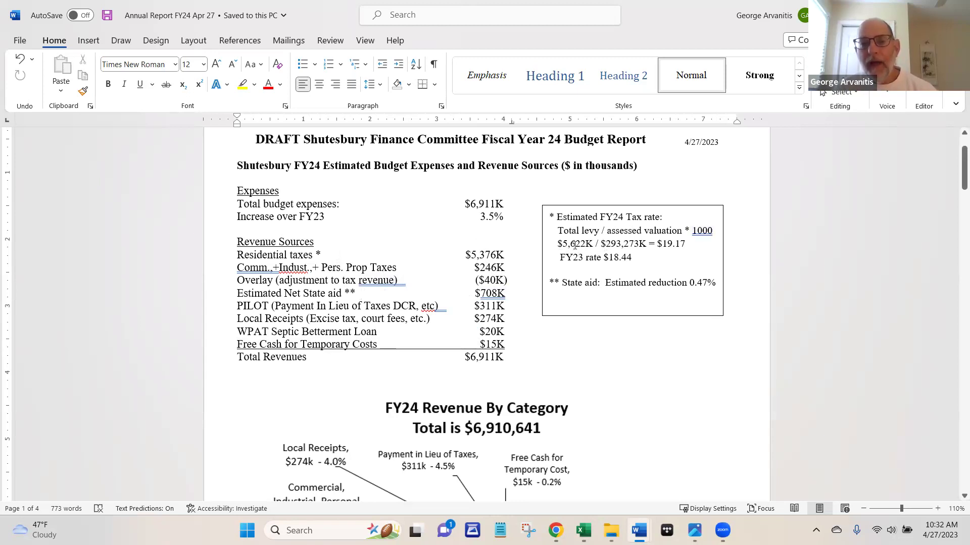
Switch to the EXP FY24 budget workbook in Excel and find the tax levy section of the REV 1 yr out sheet
{"action": "mouse_move", "coordinate": [611, 530]}
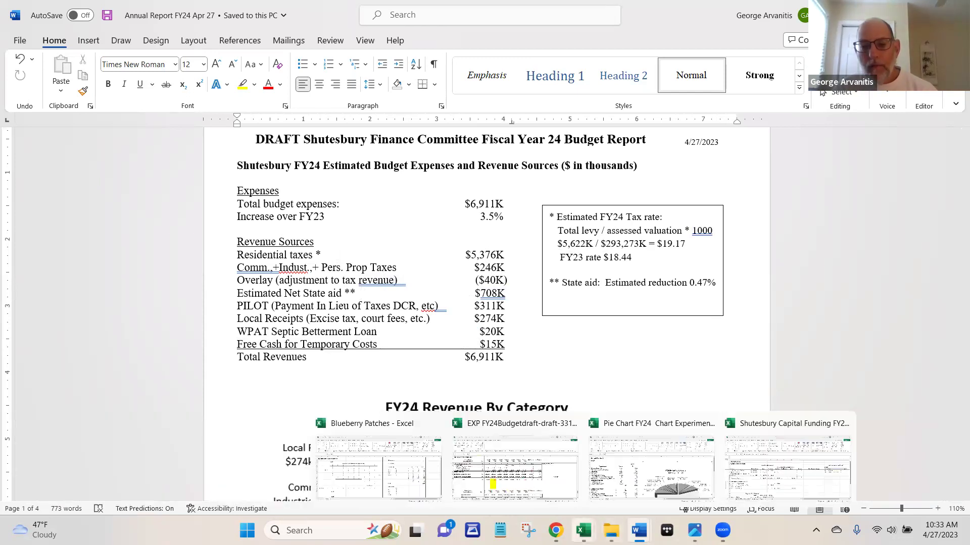
{"action": "left_click", "coordinate": [538, 477]}
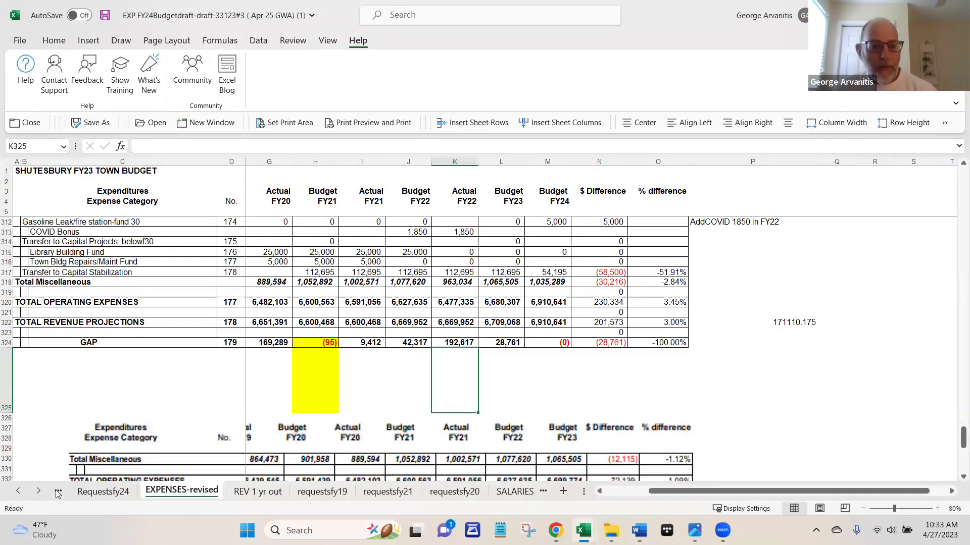
{"action": "key", "text": "ctrl+Page_Down"}
{"action": "scroll", "coordinate": [515, 380], "scroll_direction": "up", "scroll_amount": 5}
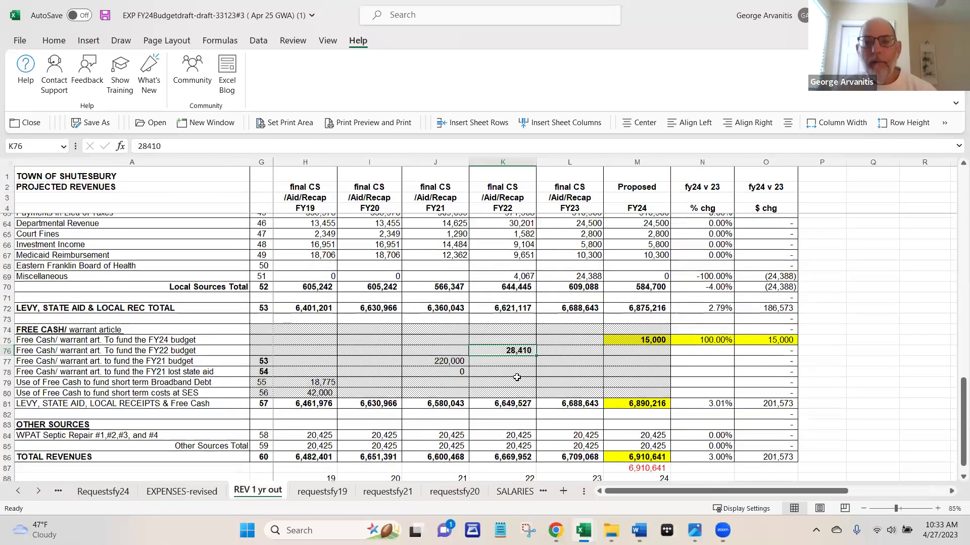
{"action": "scroll", "coordinate": [515, 379], "scroll_direction": "down", "scroll_amount": 4}
{"action": "scroll", "coordinate": [515, 379], "scroll_direction": "up", "scroll_amount": 14}
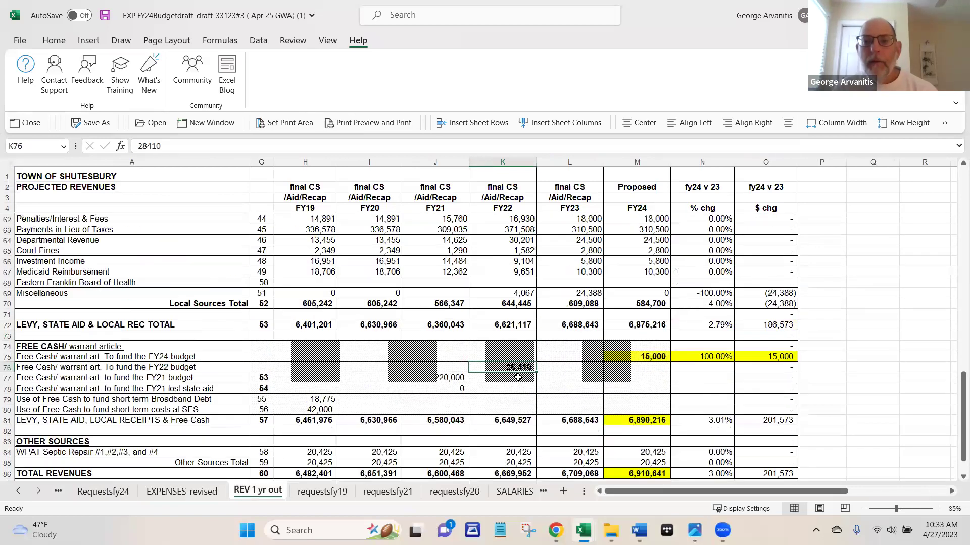
{"action": "scroll", "coordinate": [572, 333], "scroll_direction": "up", "scroll_amount": 3}
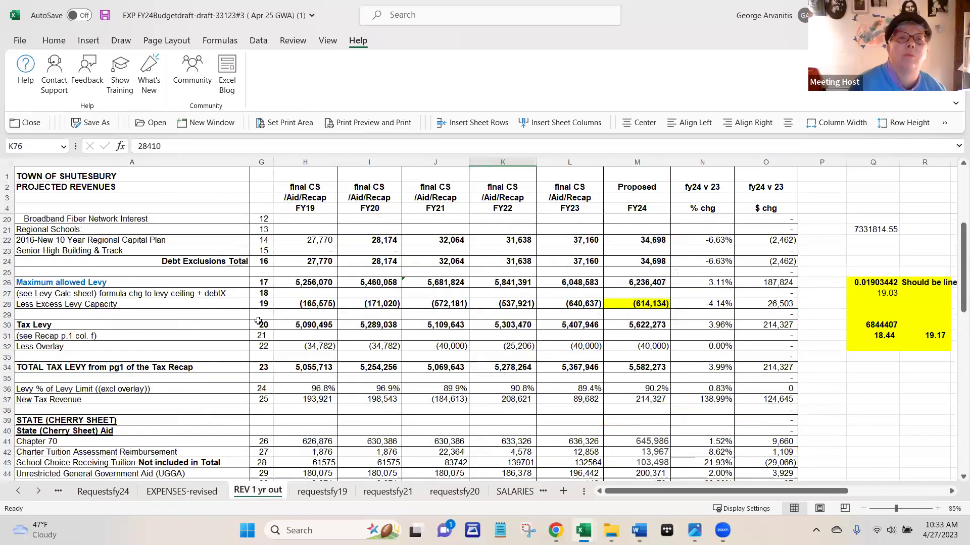
Select the entire Tax Levy row and check the proposed FY24 Less Overlay cell
{"action": "left_click", "coordinate": [7, 293]}
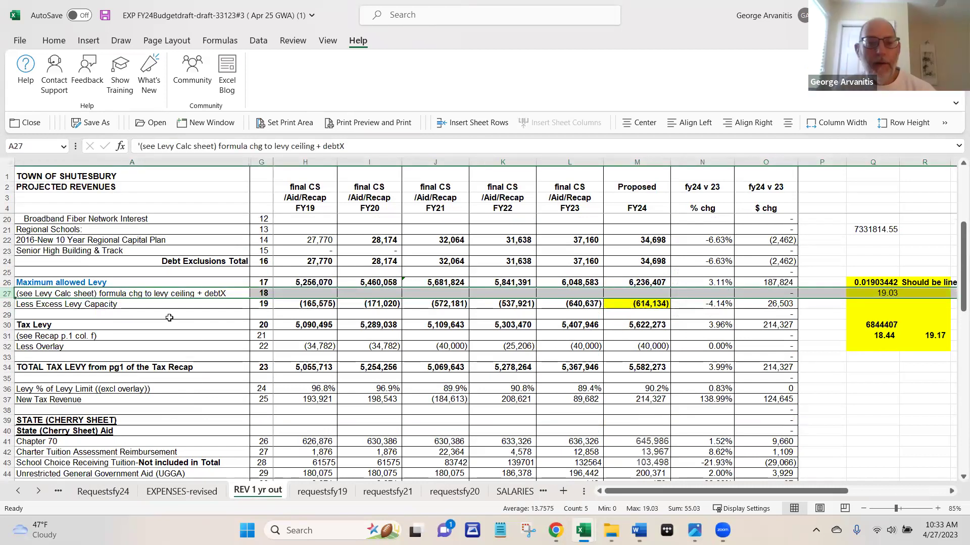
{"action": "left_click", "coordinate": [7, 324]}
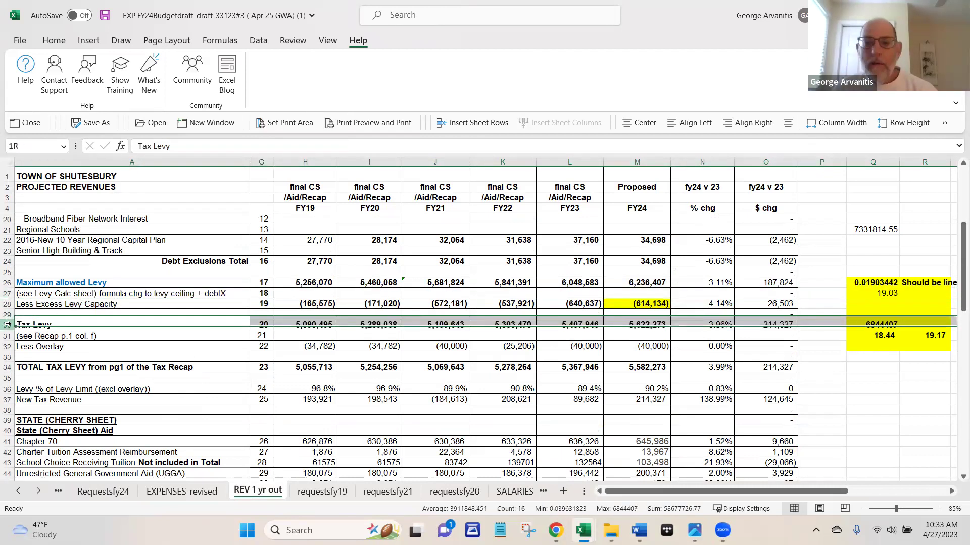
{"action": "left_click", "coordinate": [650, 347]}
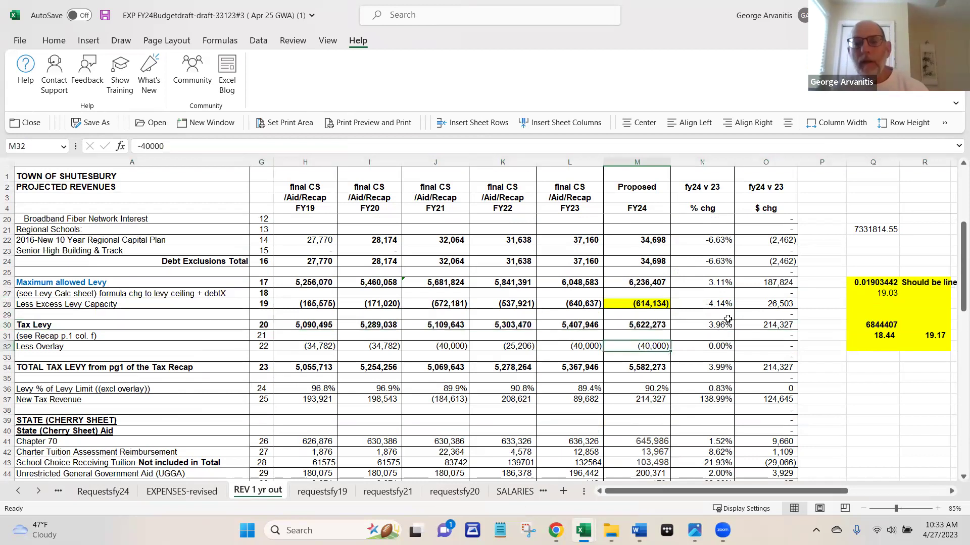
Check the proposed FY24 Total Town Assessed Value and New Growth cells in the property tax levy section
{"action": "scroll", "coordinate": [667, 323], "scroll_direction": "up", "scroll_amount": 3}
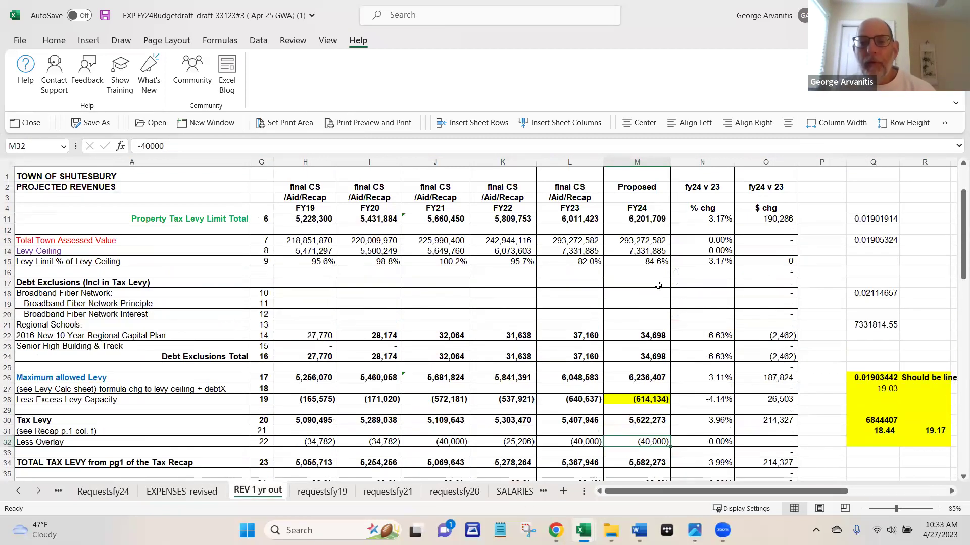
{"action": "left_click", "coordinate": [633, 242]}
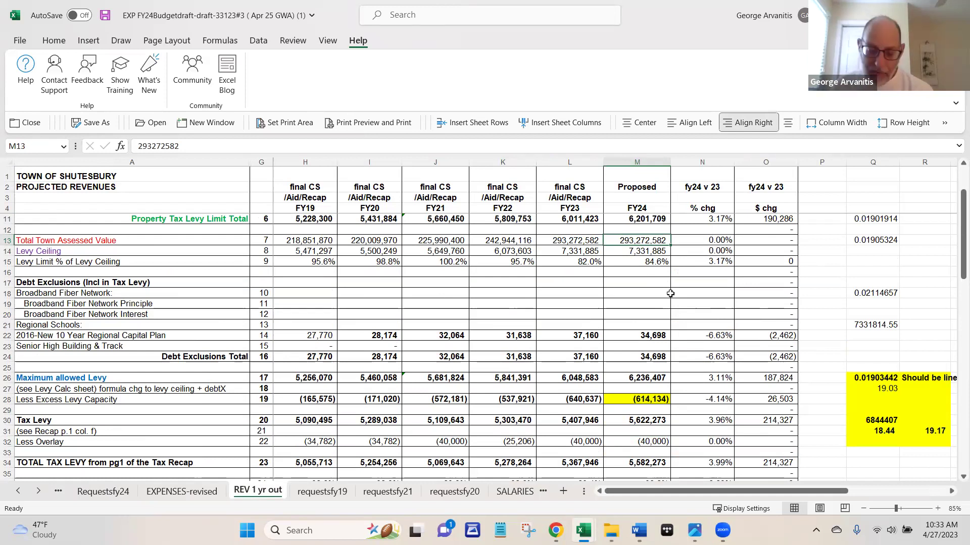
{"action": "scroll", "coordinate": [670, 293], "scroll_direction": "up", "scroll_amount": 2}
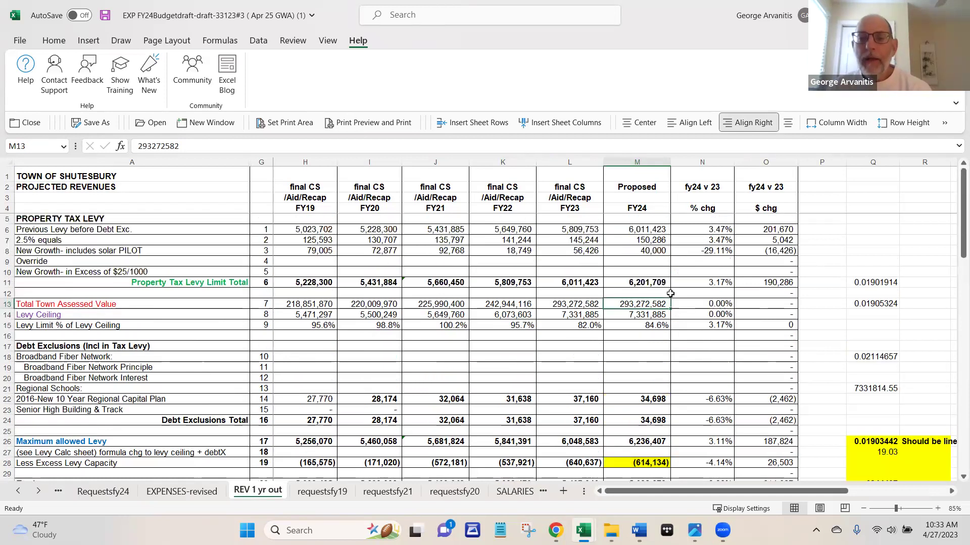
{"action": "left_click", "coordinate": [639, 250]}
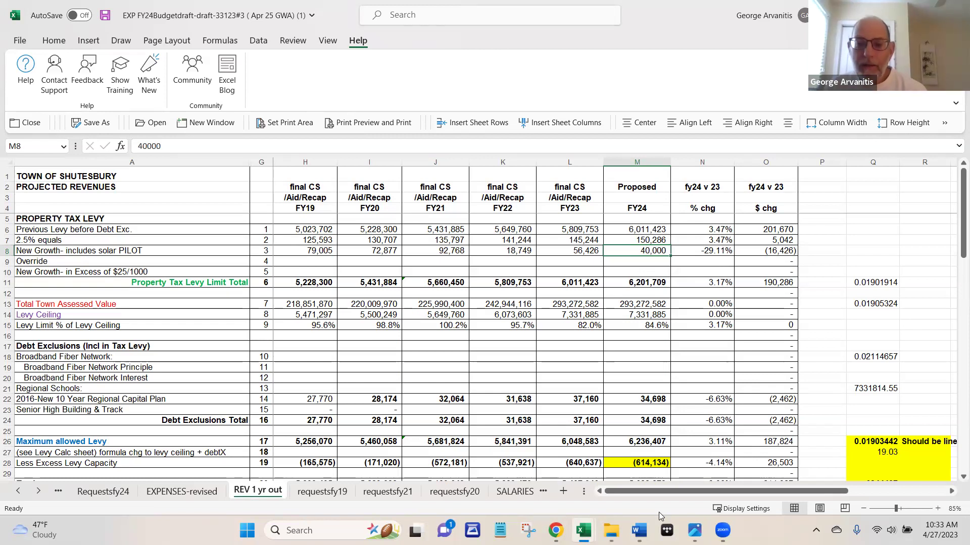
{"action": "left_click", "coordinate": [639, 530]}
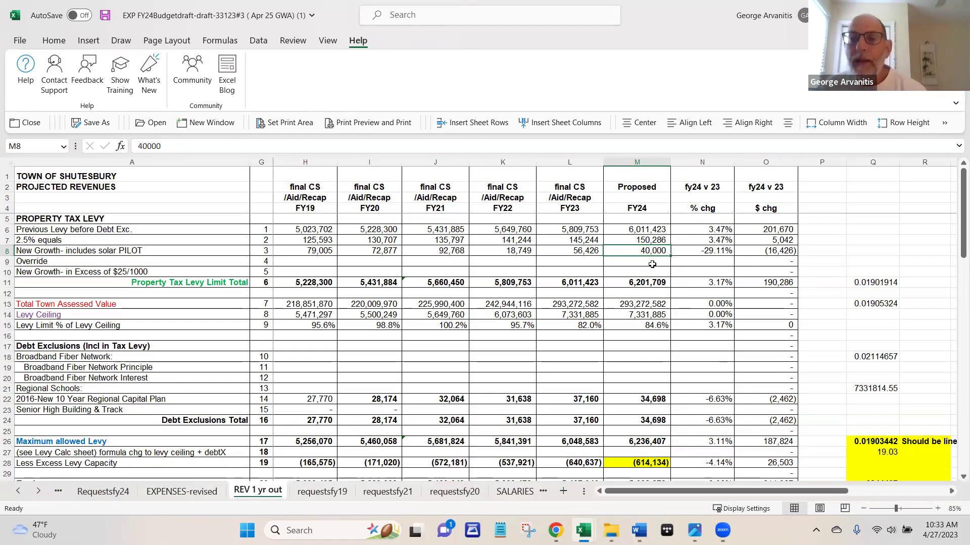
{"action": "left_click", "coordinate": [638, 303]}
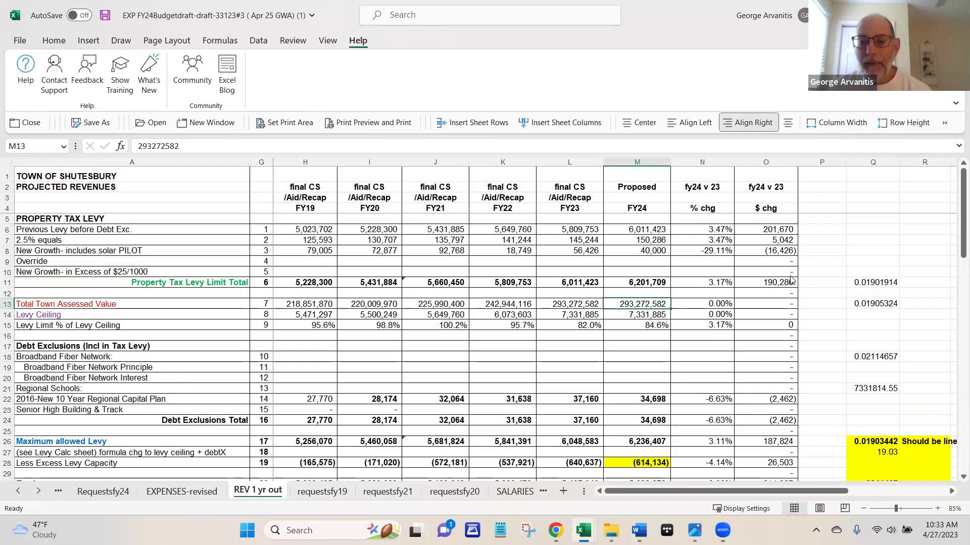
Switch back to the annual report in Word and examine the tax rate calculation and the revenue pie chart
{"action": "key", "text": "alt+Tab"}
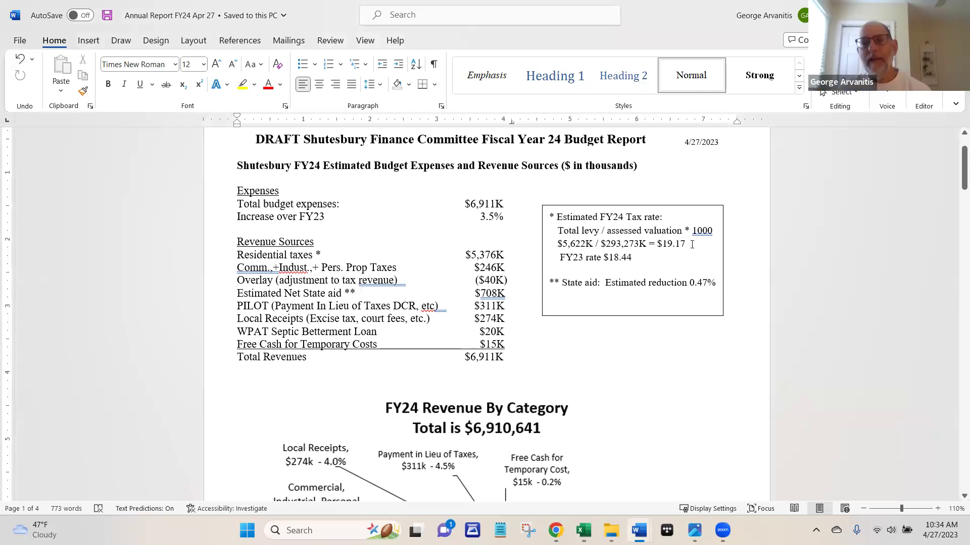
{"action": "left_click", "coordinate": [562, 243]}
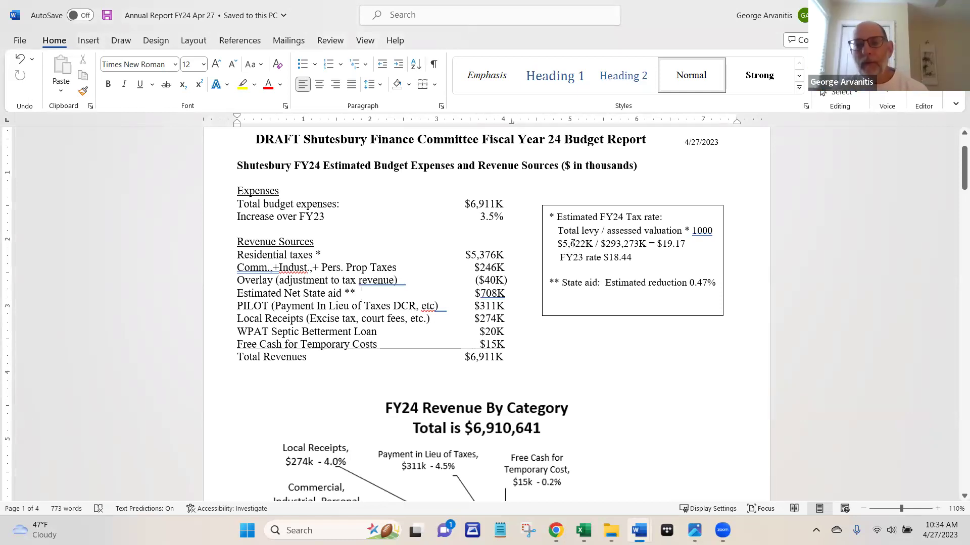
{"action": "left_click_drag", "start_coordinate": [562, 244], "coordinate": [660, 243]}
{"action": "scroll", "coordinate": [690, 383], "scroll_direction": "down", "scroll_amount": 4}
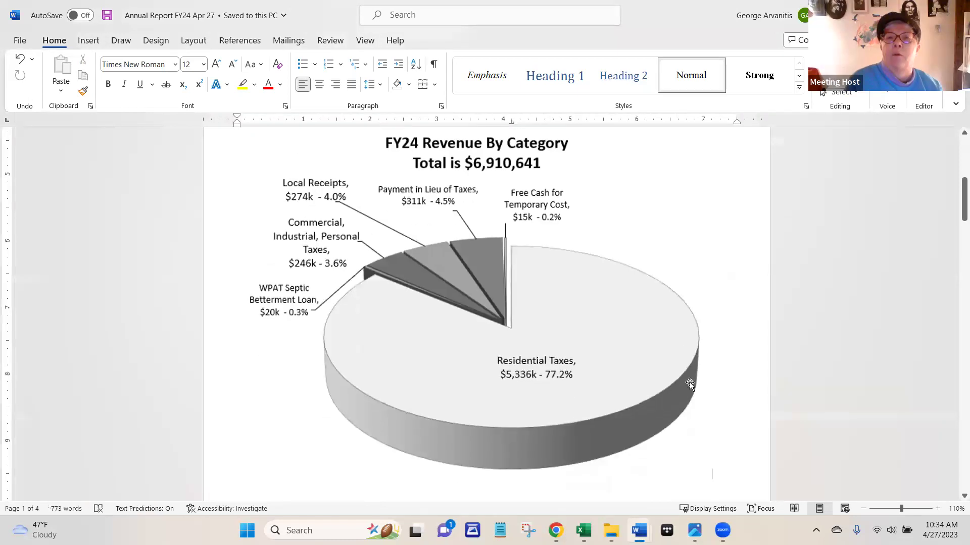
{"action": "left_click", "coordinate": [723, 266]}
{"action": "scroll", "coordinate": [727, 266], "scroll_direction": "up", "scroll_amount": 2}
{"action": "scroll", "coordinate": [727, 266], "scroll_direction": "up", "scroll_amount": 3}
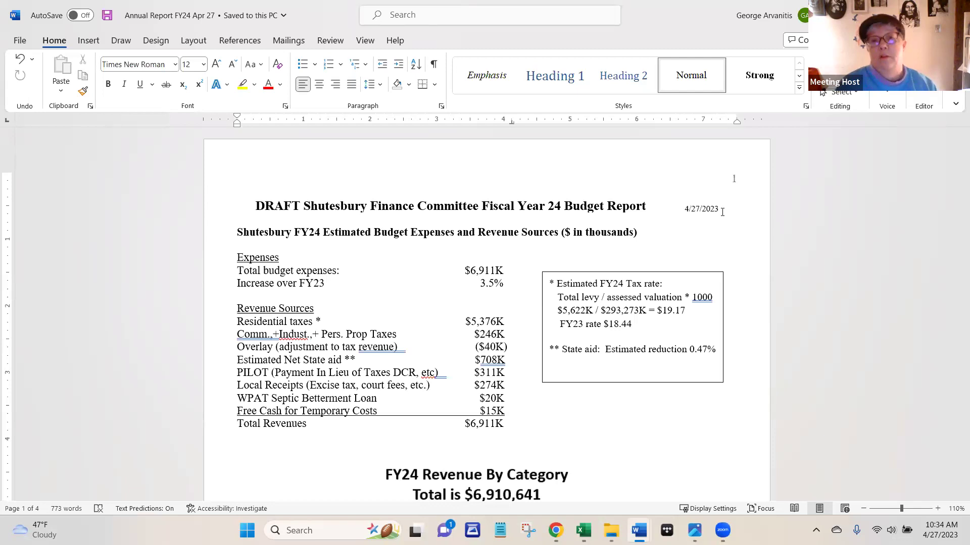
Remove the extra space before the FY23 rate line in the estimated tax rate text box, and leave the box
{"action": "scroll", "coordinate": [554, 227], "scroll_direction": "down", "scroll_amount": 3}
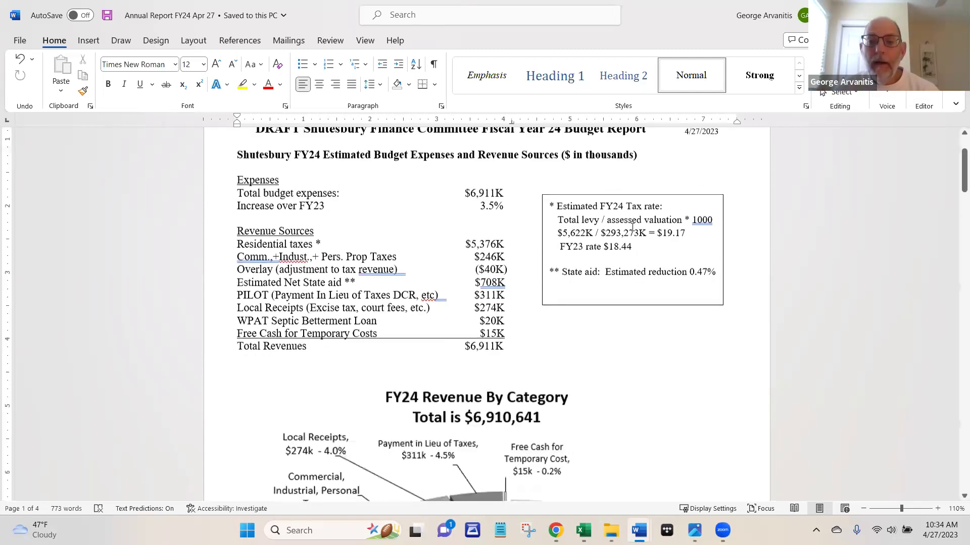
{"action": "left_click", "coordinate": [554, 225]}
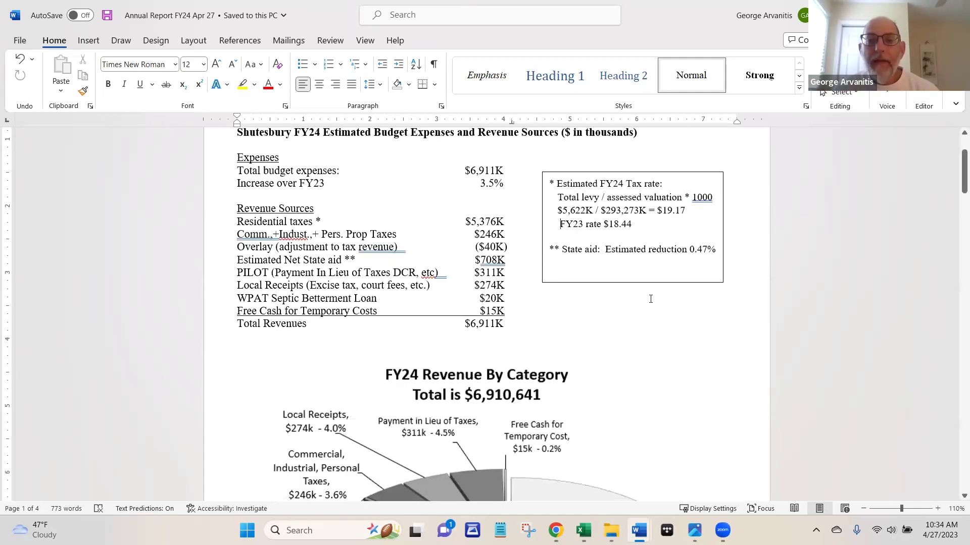
{"action": "key", "text": "BackSpace"}
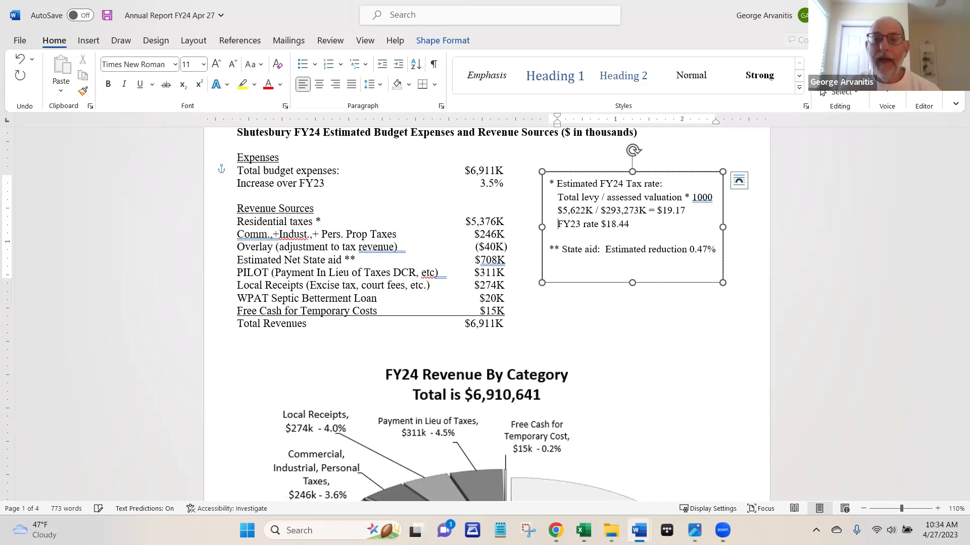
{"action": "key", "text": "Up"}
{"action": "key", "text": "Up"}
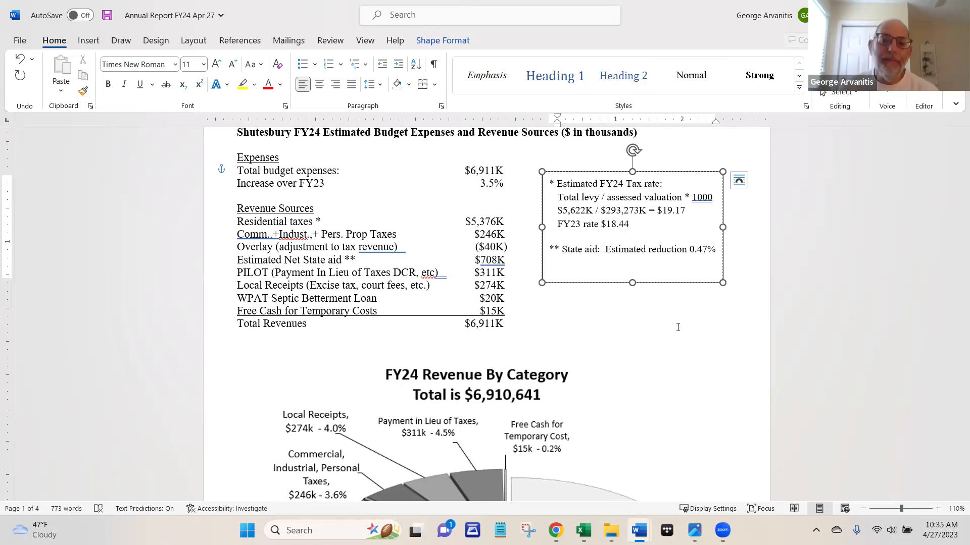
{"action": "left_click", "coordinate": [534, 325]}
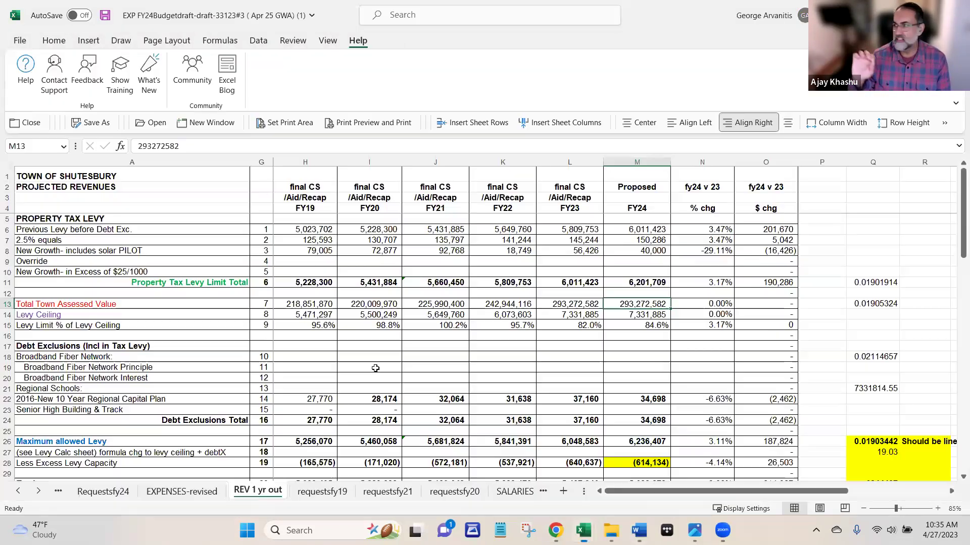
Go to the State (Cherry Sheet) section of the revenue sheet and select the FY20 cell below the aid sub-total, I50
{"action": "left_click", "coordinate": [519, 468]}
{"action": "scroll", "coordinate": [306, 349], "scroll_direction": "down", "scroll_amount": 3}
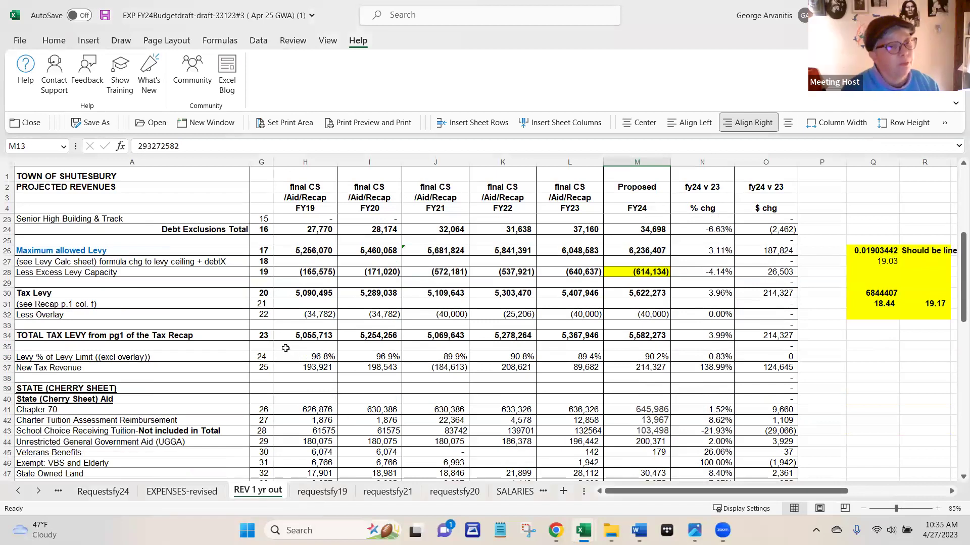
{"action": "scroll", "coordinate": [286, 353], "scroll_direction": "down", "scroll_amount": 4}
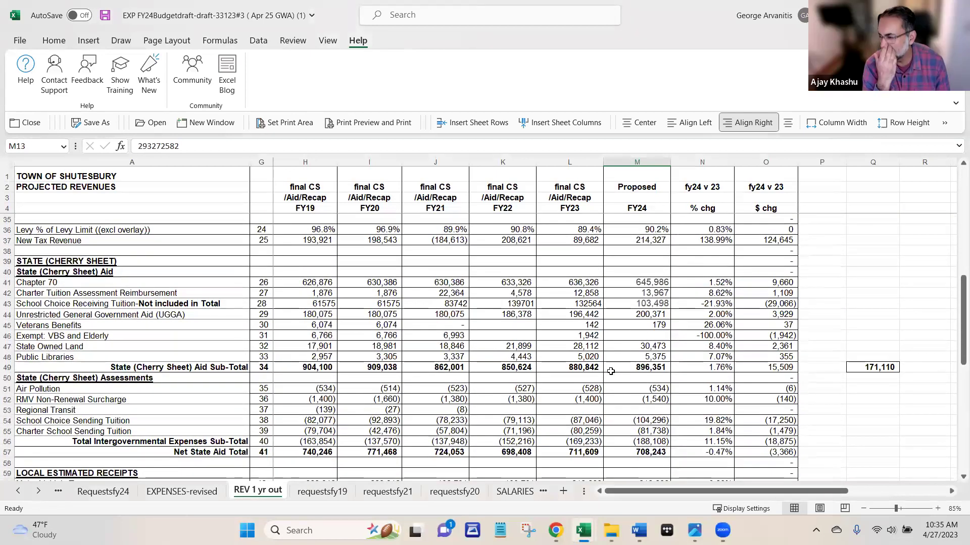
{"action": "left_click", "coordinate": [371, 379]}
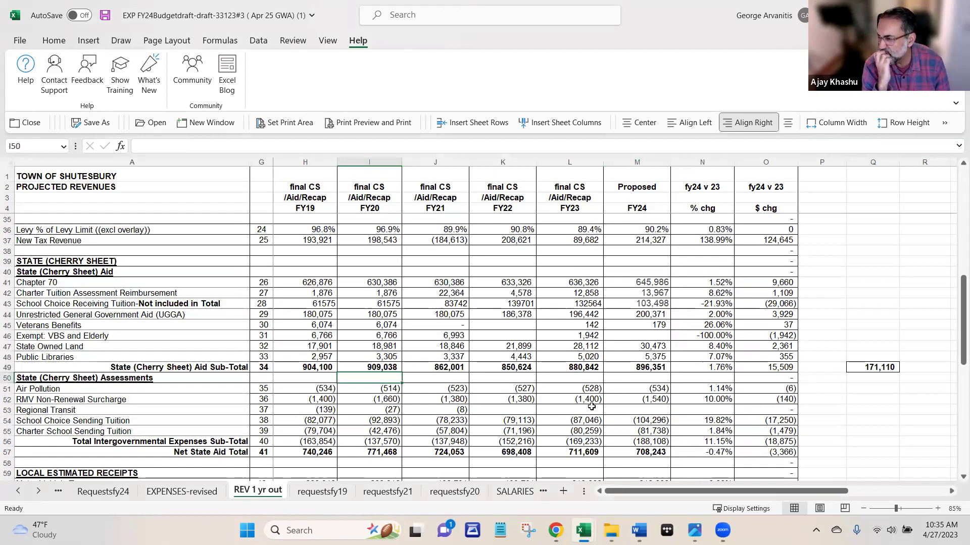
{"action": "type", "text": "+"}
{"action": "key", "text": "Up"}
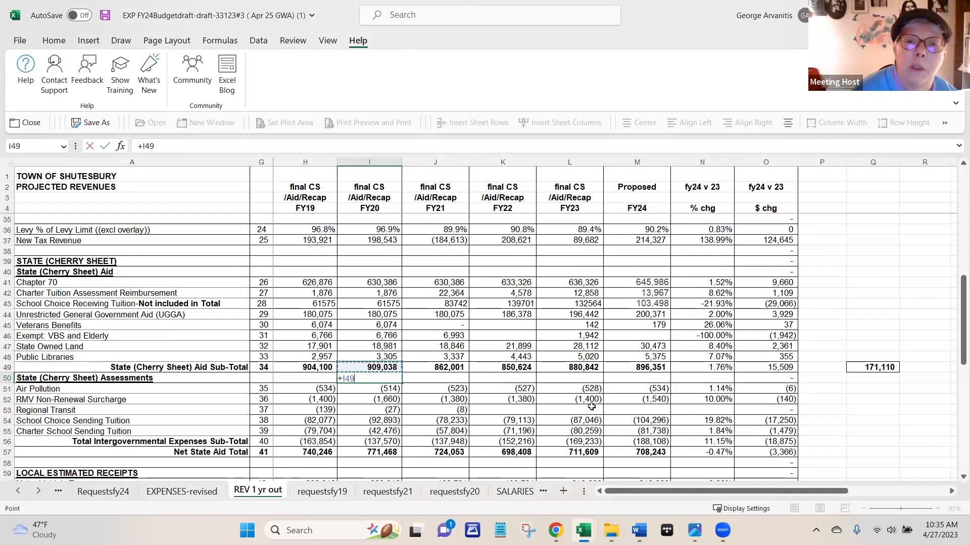
{"action": "type", "text": "/"}
{"action": "key", "text": "Left"}
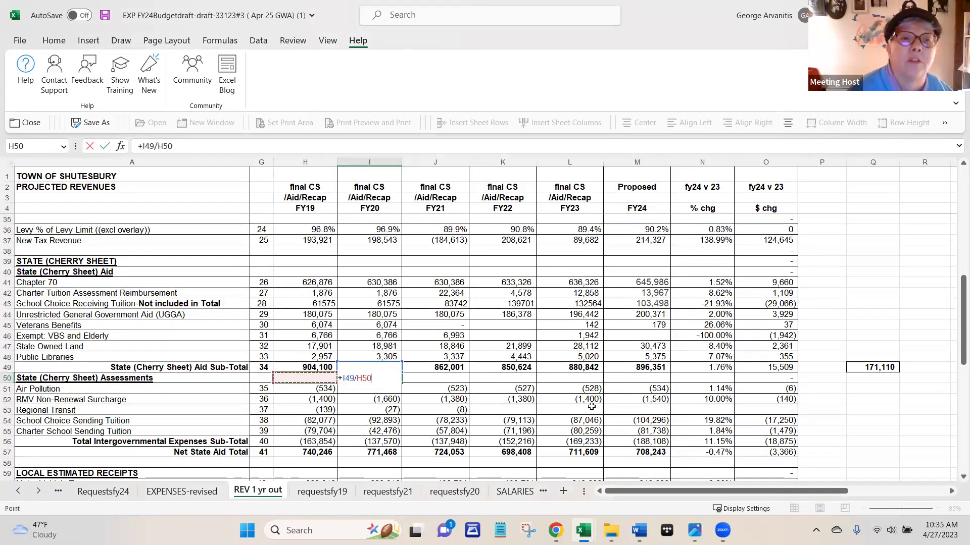
{"action": "key", "text": "Escape"}
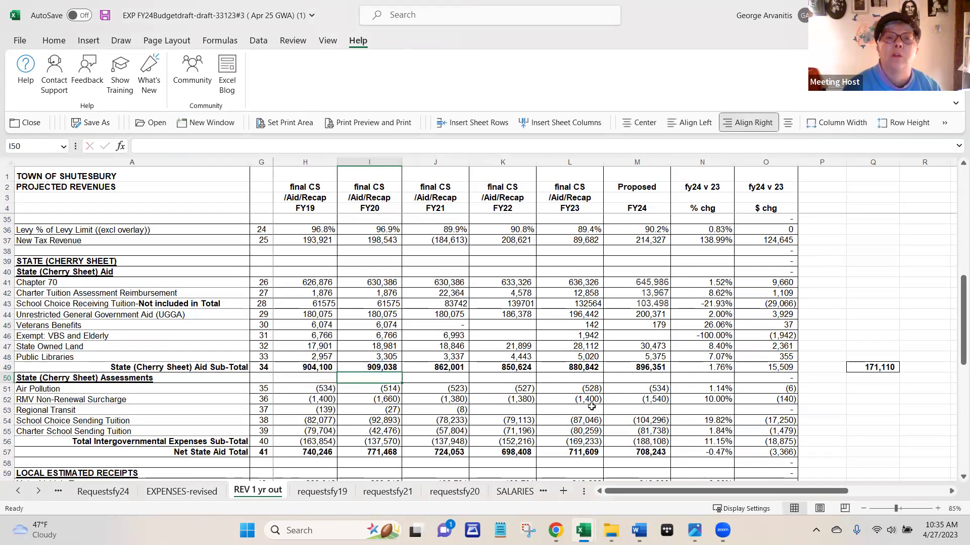
Calculate the FY20 change in the State Aid Sub-Total over FY19 in cell I50 as I49 minus H49
{"action": "type", "text": "+"}
{"action": "key", "text": "Up"}
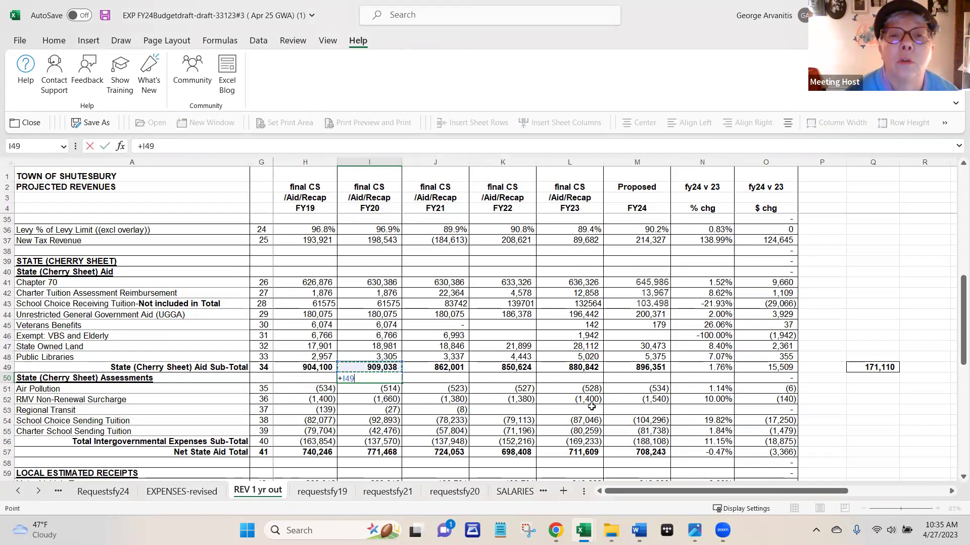
{"action": "type", "text": "-"}
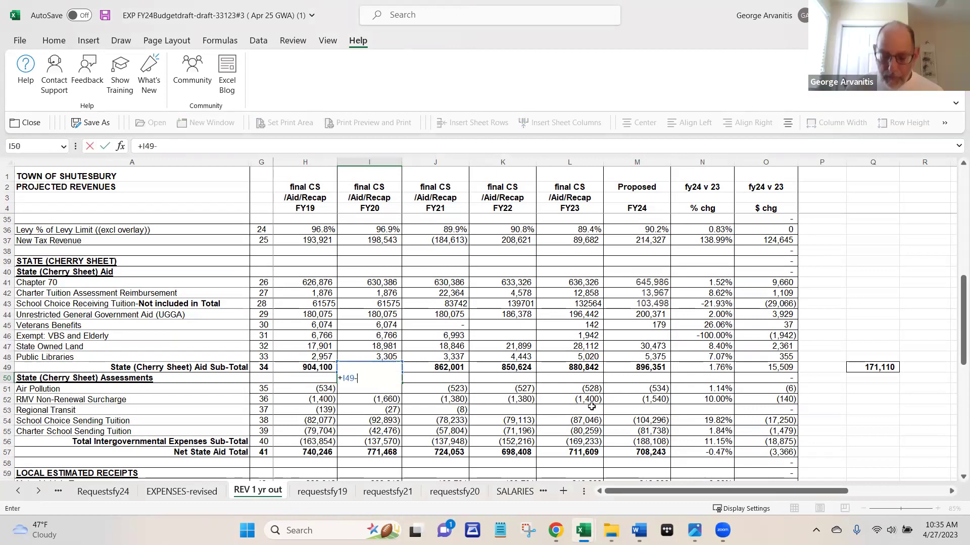
{"action": "key", "text": "Left"}
{"action": "key", "text": "Up"}
{"action": "key", "text": "ctrl+Return"}
Copy the State Aid Sub-Total change formula across the FY21 to FY24 columns, J50 to M50
{"action": "key", "text": "ctrl+c"}
{"action": "key", "text": "Right"}
{"action": "key", "text": "shift+Right"}
{"action": "key", "text": "shift+Right"}
{"action": "key", "text": "shift+Right"}
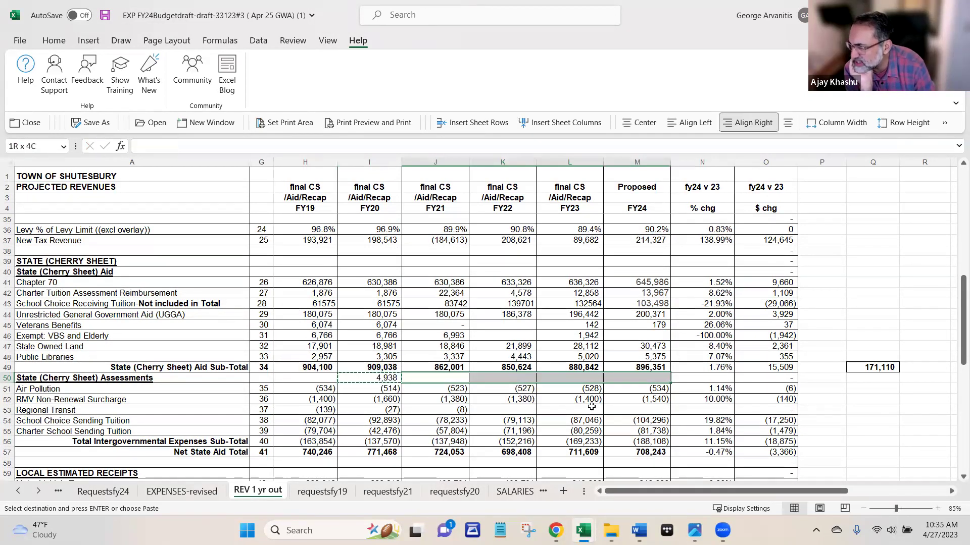
{"action": "key", "text": "ctrl+v"}
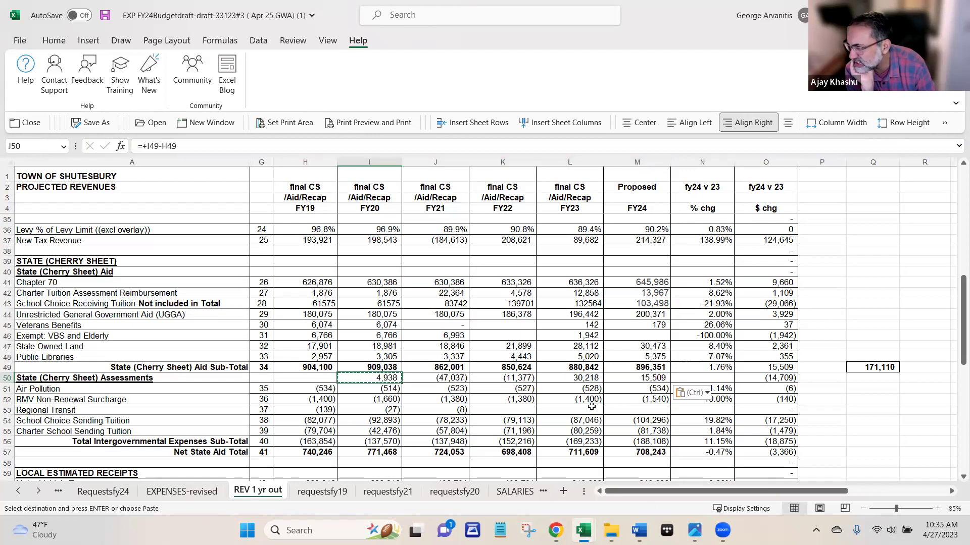
Clear the year-over-year change formulas from cells I50 to M50 in the State Assessments heading row
{"action": "key", "text": "Right"}
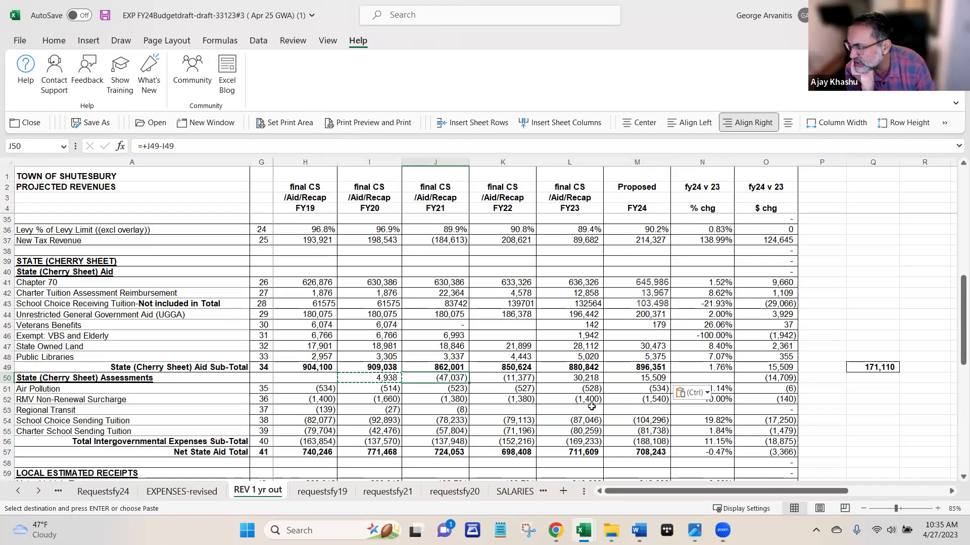
{"action": "key", "text": "Left"}
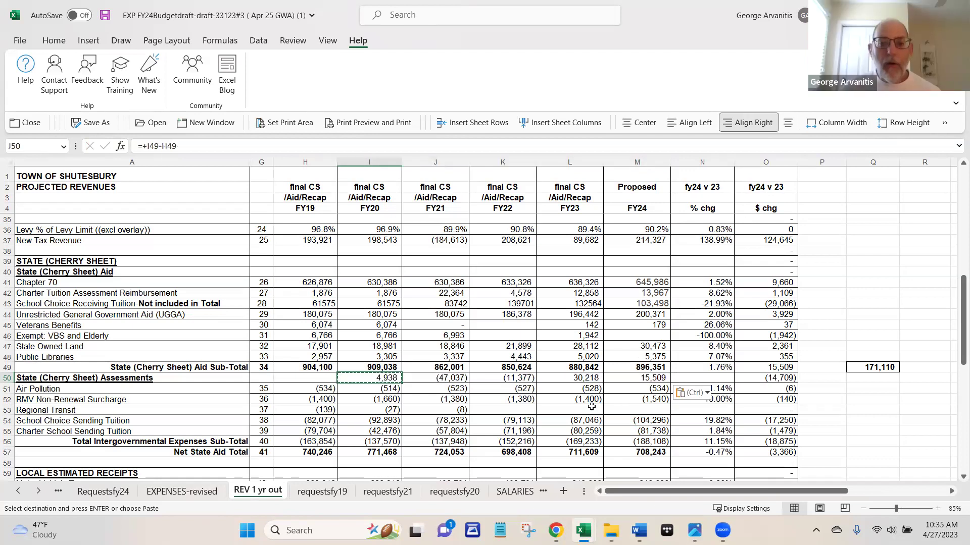
{"action": "key", "text": "shift+Right"}
{"action": "key", "text": "shift+Right"}
{"action": "key", "text": "shift+Right"}
{"action": "key", "text": "shift+Right"}
{"action": "key", "text": "Escape"}
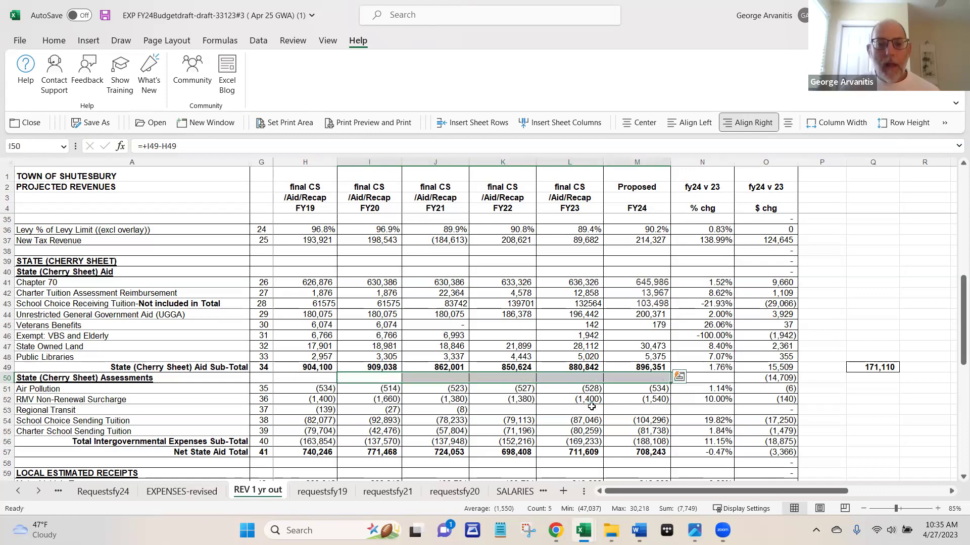
{"action": "key", "text": "Delete"}
Calculate the FY20 change in the Net State Aid Total over FY19 in cell I58 as I57 minus H57
{"action": "key", "text": "Down"}
{"action": "key", "text": "Down"}
{"action": "key", "text": "Down"}
{"action": "key", "text": "Down"}
{"action": "key", "text": "Down"}
{"action": "key", "text": "Down"}
{"action": "key", "text": "Down"}
{"action": "key", "text": "Down"}
{"action": "key", "text": "Down"}
{"action": "key", "text": "Down"}
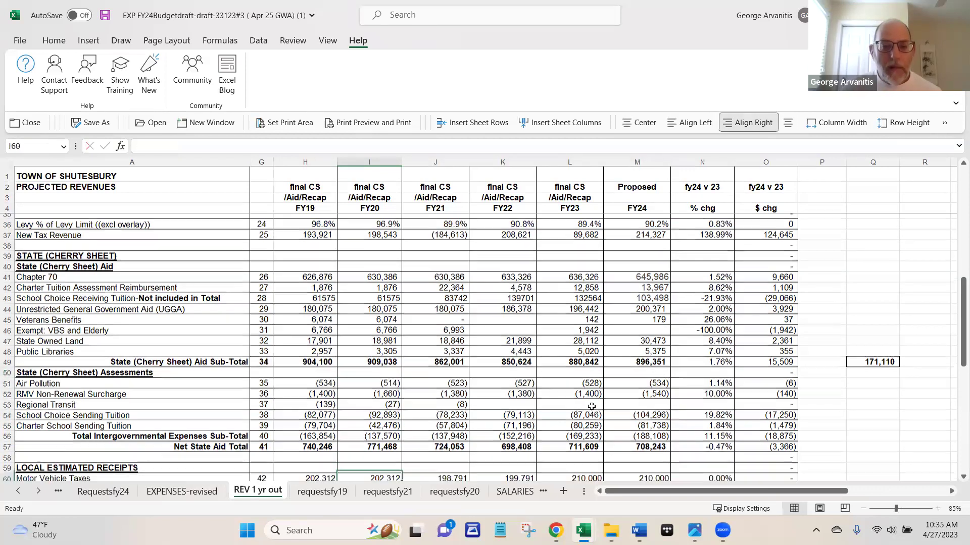
{"action": "key", "text": "Up"}
{"action": "key", "text": "Up"}
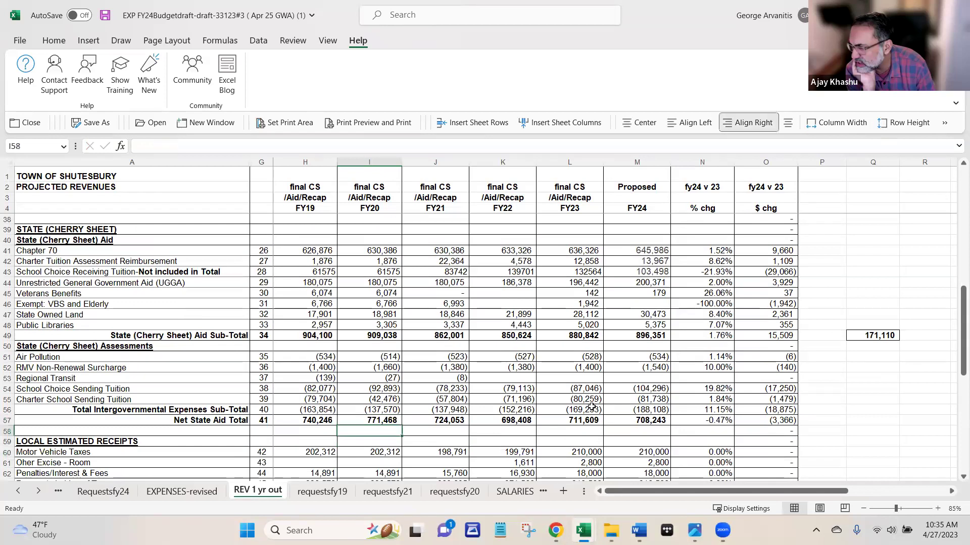
{"action": "type", "text": "+I57-I57"}
{"action": "key", "text": "Up"}
{"action": "type", "text": "-"}
{"action": "key", "text": "Up"}
{"action": "key", "text": "Left"}
{"action": "key", "text": "ctrl+Return"}
Copy the Net State Aid change formula across the FY21 to FY24 columns, J58 to M58
{"action": "key", "text": "ctrl+c"}
{"action": "key", "text": "Right"}
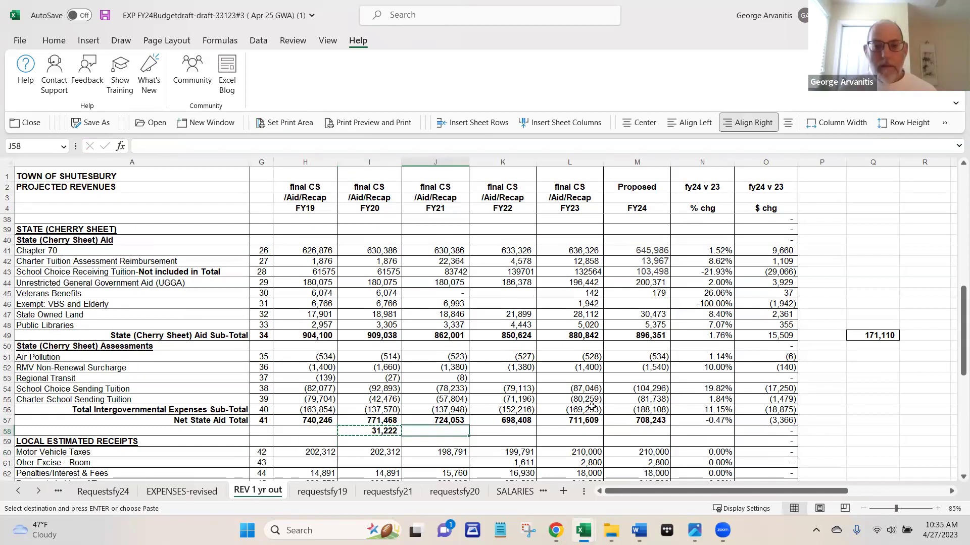
{"action": "key", "text": "shift+Right"}
{"action": "key", "text": "shift+Right"}
{"action": "key", "text": "shift+Right"}
{"action": "key", "text": "ctrl+v"}
{"action": "key", "text": "shift+Left"}
{"action": "key", "text": "shift+Left"}
{"action": "key", "text": "shift+Left"}
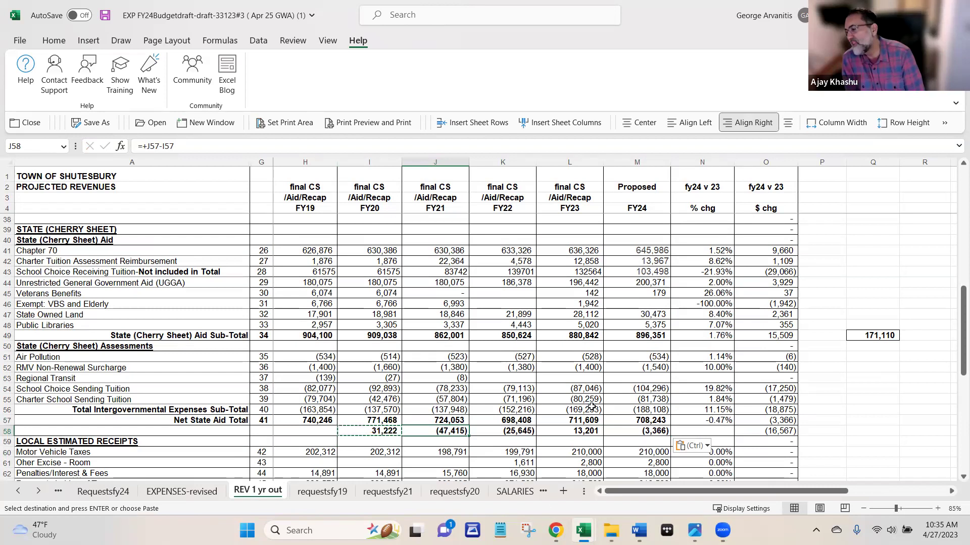
Examine the FY21 state aid and assessment figures that feed into the Net State Aid Total
{"action": "key", "text": "Up"}
{"action": "key", "text": "Up"}
{"action": "key", "text": "Up"}
{"action": "key", "text": "Up"}
{"action": "key", "text": "Up"}
{"action": "key", "text": "Up"}
{"action": "key", "text": "Up"}
{"action": "key", "text": "Up"}
{"action": "key", "text": "Up"}
{"action": "key", "text": "Up"}
{"action": "key", "text": "Up"}
{"action": "key", "text": "Up"}
{"action": "key", "text": "Up"}
{"action": "key", "text": "Up"}
{"action": "key", "text": "Down"}
{"action": "key", "text": "Down"}
{"action": "key", "text": "Down"}
{"action": "key", "text": "Down"}
{"action": "key", "text": "Down"}
{"action": "key", "text": "Down"}
{"action": "key", "text": "Down"}
{"action": "key", "text": "Down"}
{"action": "key", "text": "Down"}
{"action": "key", "text": "Down"}
{"action": "key", "text": "Down"}
{"action": "key", "text": "Down"}
{"action": "key", "text": "Up"}
{"action": "key", "text": "Up"}
{"action": "key", "text": "Down"}
{"action": "key", "text": "Down"}
{"action": "key", "text": "Down"}
{"action": "key", "text": "Down"}
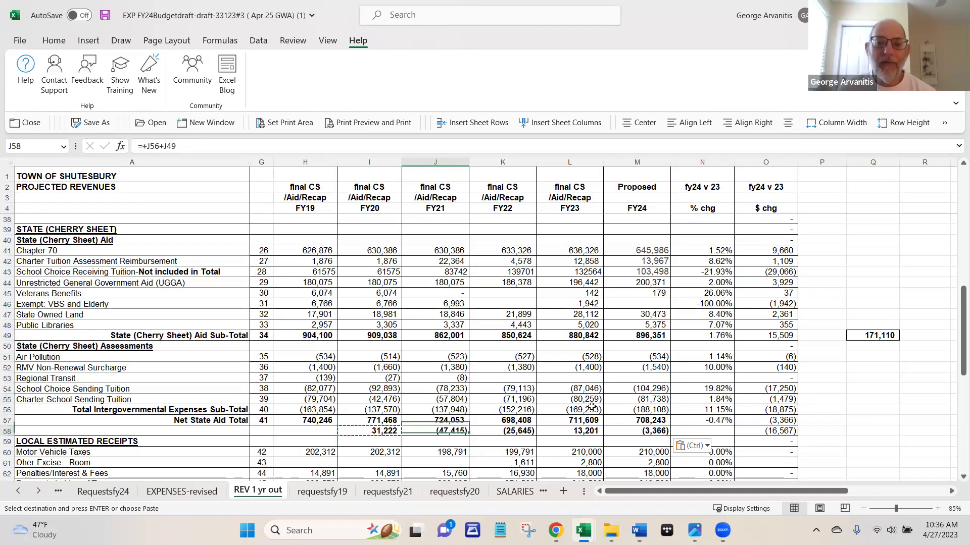
Check the FY22 and FY23 changes in the row below the Net State Aid Total
{"action": "key", "text": "Right"}
{"action": "key", "text": "Right"}
{"action": "key", "text": "Left"}
{"action": "key", "text": "Right"}
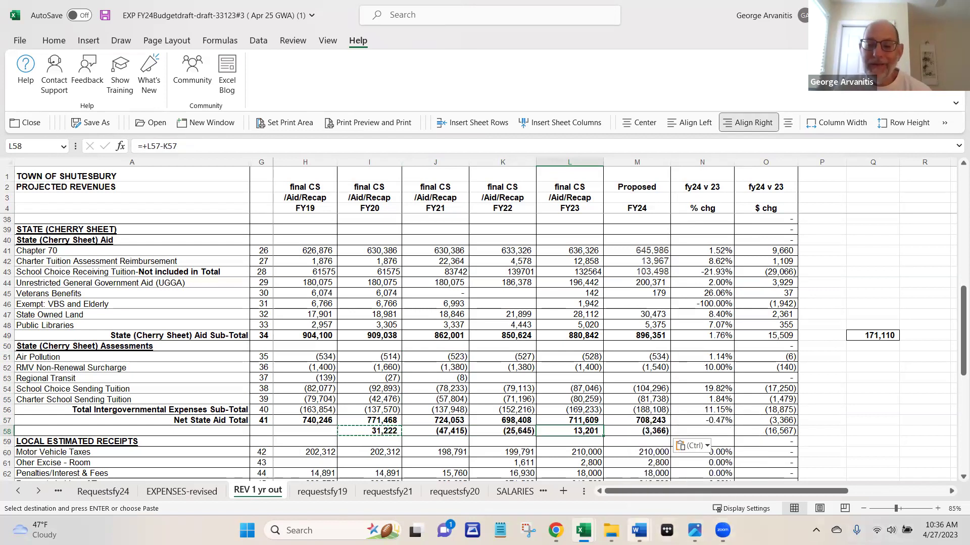
Switch back to the annual report in Word and save the document
{"action": "mouse_move", "coordinate": [638, 530]}
{"action": "left_click", "coordinate": [838, 421]}
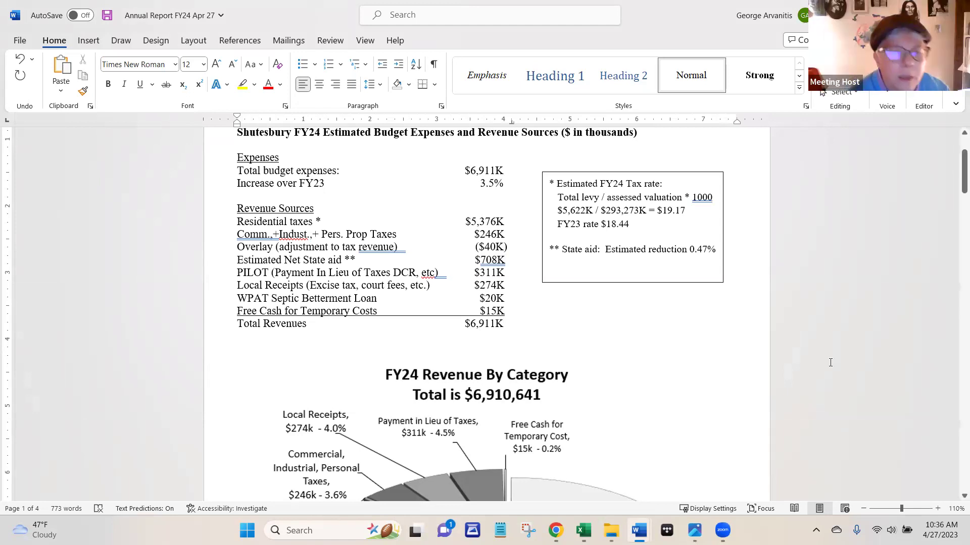
{"action": "left_click", "coordinate": [106, 15]}
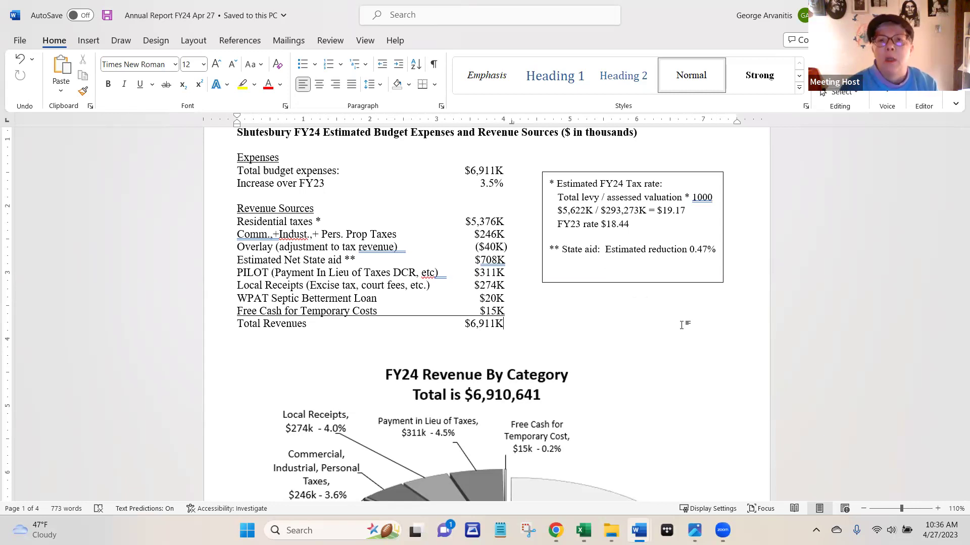
Examine the report's expenses and revenue sources list together with the estimated tax rate and state aid notes
{"action": "scroll", "coordinate": [702, 359], "scroll_direction": "down", "scroll_amount": 1}
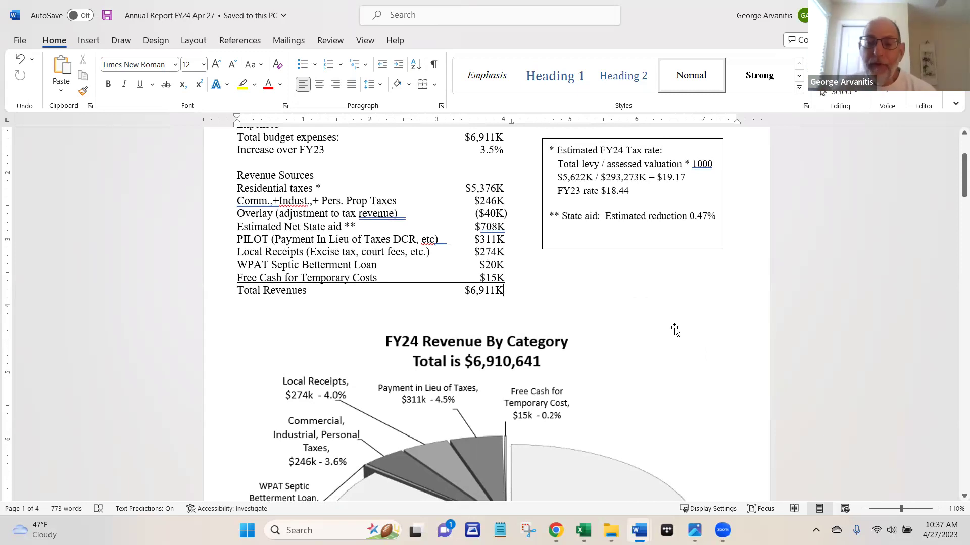
{"action": "scroll", "coordinate": [742, 322], "scroll_direction": "down", "scroll_amount": 2}
{"action": "scroll", "coordinate": [741, 322], "scroll_direction": "up", "scroll_amount": 6}
{"action": "scroll", "coordinate": [722, 277], "scroll_direction": "down", "scroll_amount": 4}
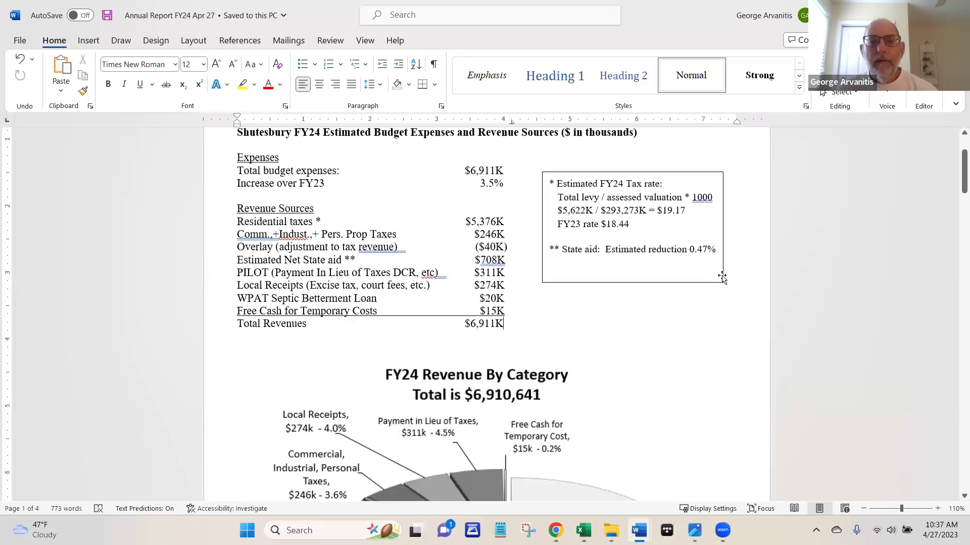
{"action": "scroll", "coordinate": [722, 277], "scroll_direction": "down", "scroll_amount": 2}
{"action": "scroll", "coordinate": [724, 276], "scroll_direction": "up", "scroll_amount": 3}
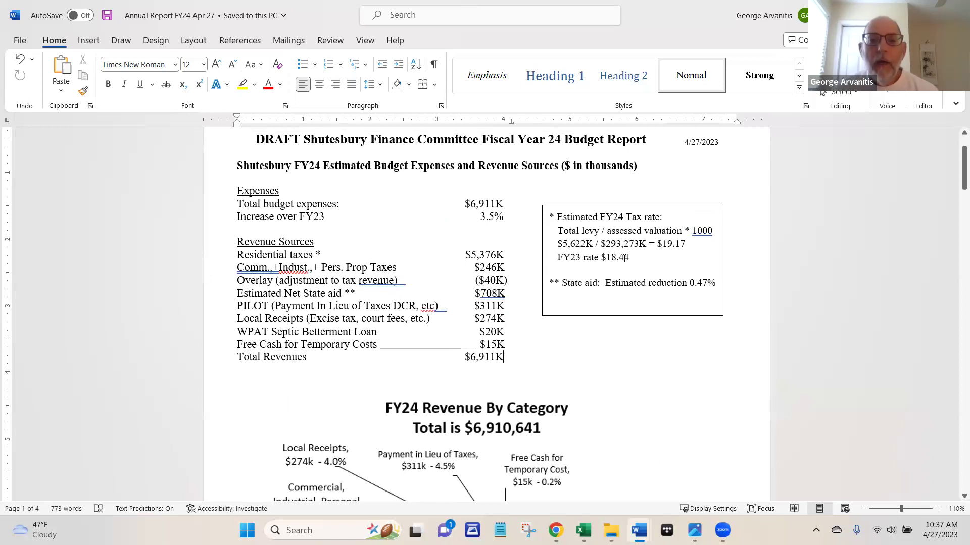
{"action": "scroll", "coordinate": [627, 293], "scroll_direction": "down", "scroll_amount": 1}
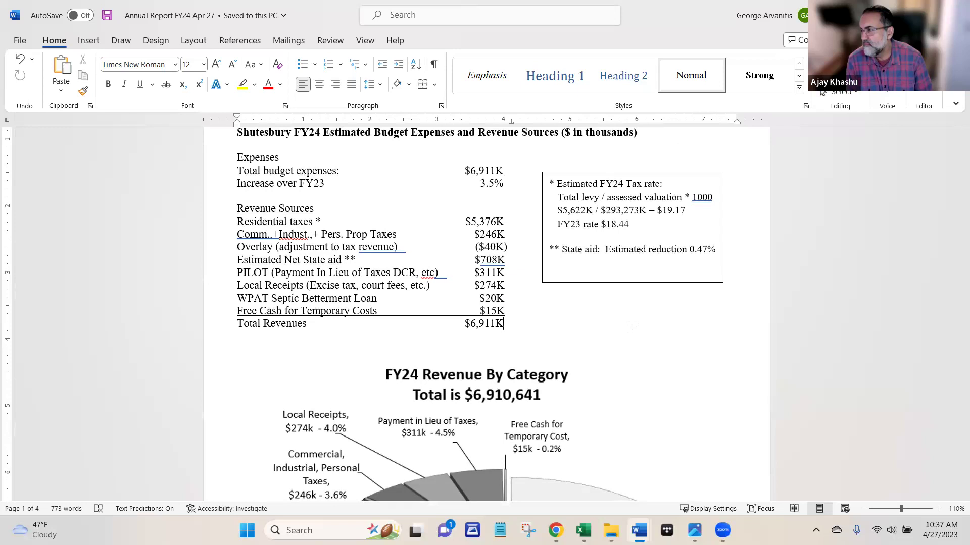
Compare the FY24 Revenue By Category pie chart's labels with the revenue sources listed above it
{"action": "scroll", "coordinate": [630, 303], "scroll_direction": "down", "scroll_amount": 1}
{"action": "scroll", "coordinate": [703, 282], "scroll_direction": "down", "scroll_amount": 5}
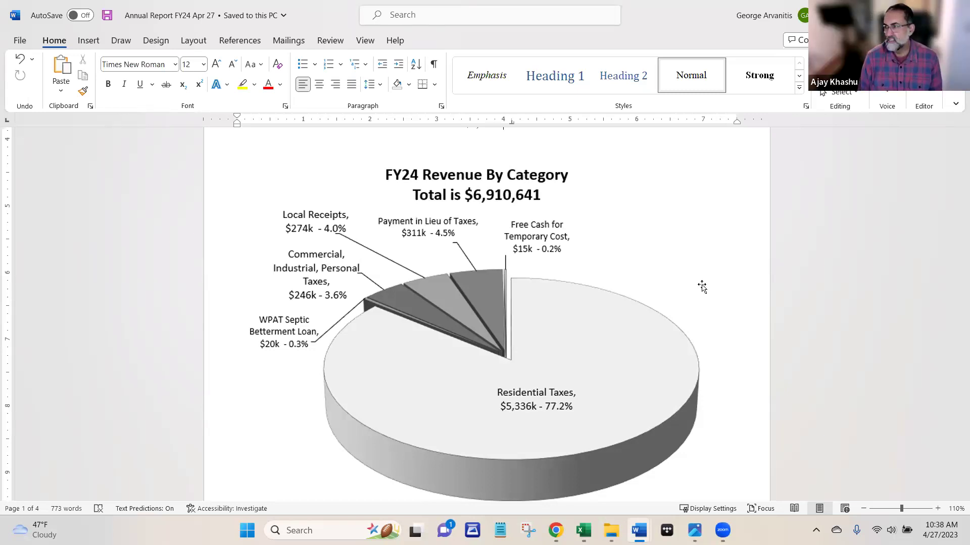
{"action": "scroll", "coordinate": [705, 231], "scroll_direction": "down", "scroll_amount": 1}
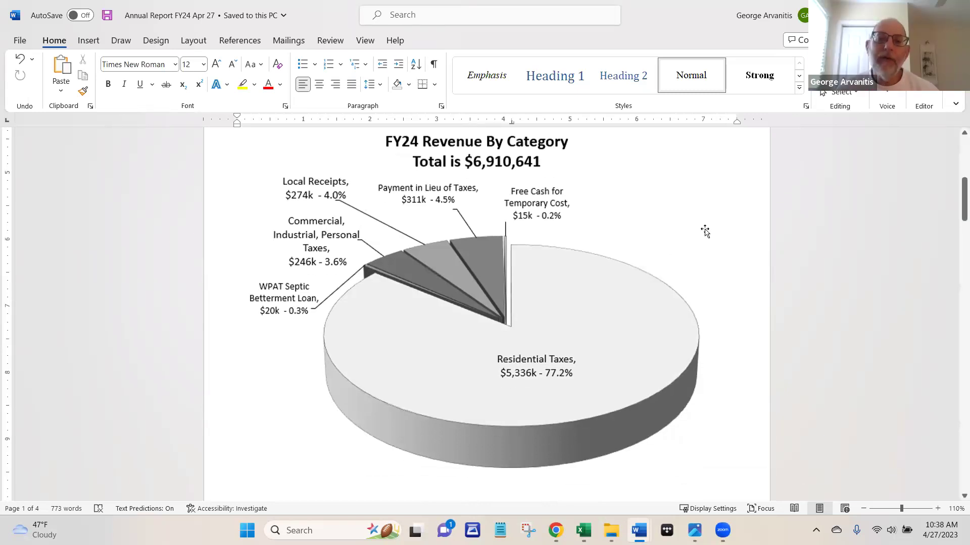
{"action": "scroll", "coordinate": [705, 231], "scroll_direction": "up", "scroll_amount": 1}
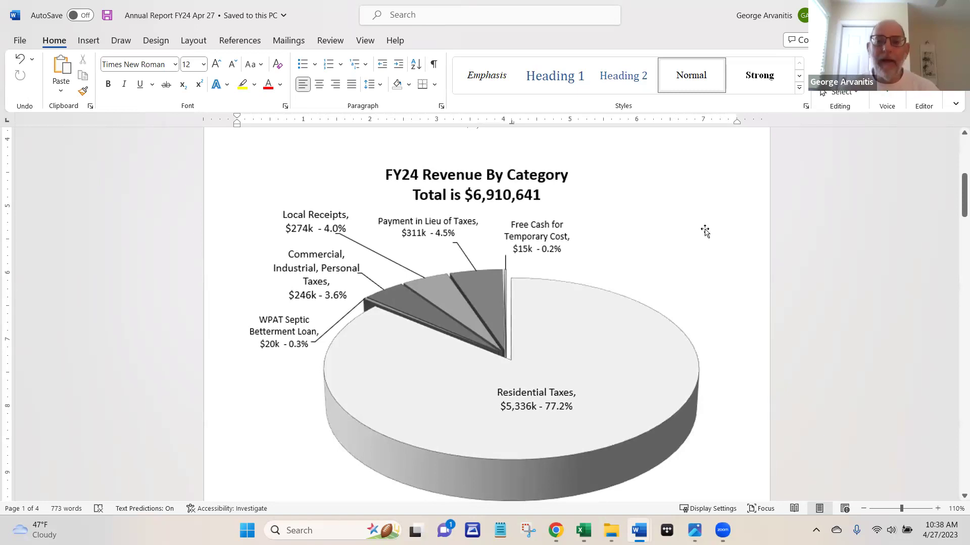
{"action": "scroll", "coordinate": [705, 231], "scroll_direction": "up", "scroll_amount": 9}
{"action": "scroll", "coordinate": [684, 227], "scroll_direction": "down", "scroll_amount": 5}
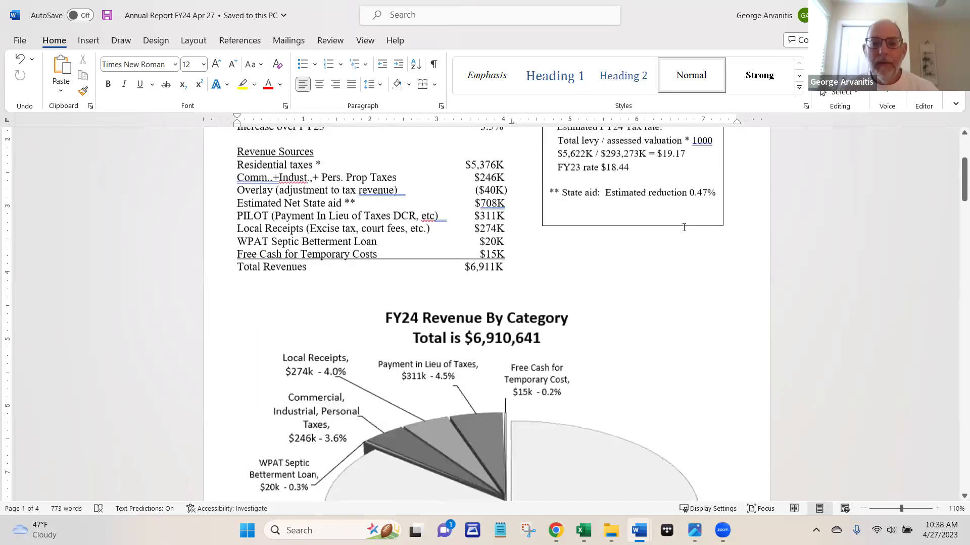
{"action": "scroll", "coordinate": [684, 228], "scroll_direction": "down", "scroll_amount": 6}
{"action": "scroll", "coordinate": [695, 232], "scroll_direction": "up", "scroll_amount": 5}
{"action": "scroll", "coordinate": [695, 232], "scroll_direction": "down", "scroll_amount": 2}
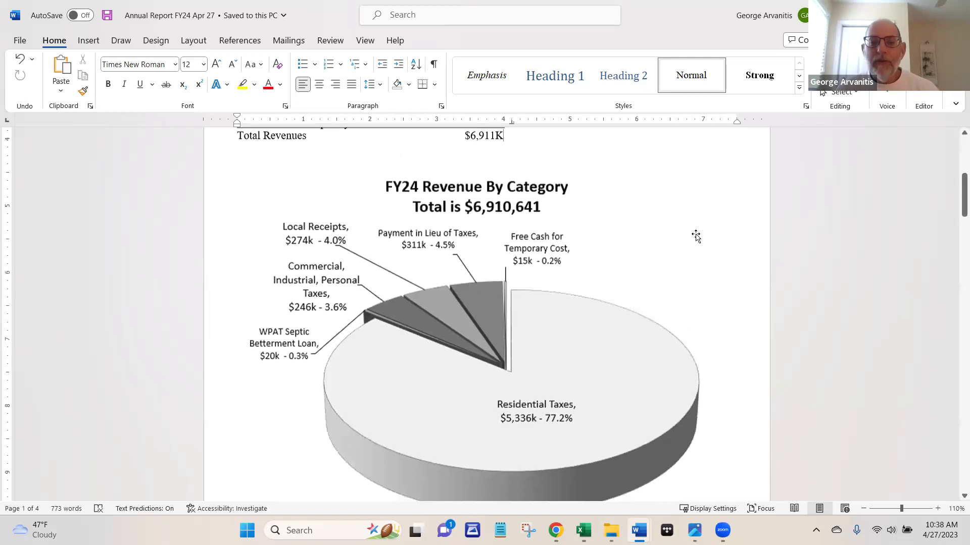
{"action": "scroll", "coordinate": [624, 337], "scroll_direction": "up", "scroll_amount": 5}
{"action": "scroll", "coordinate": [491, 195], "scroll_direction": "down", "scroll_amount": 1}
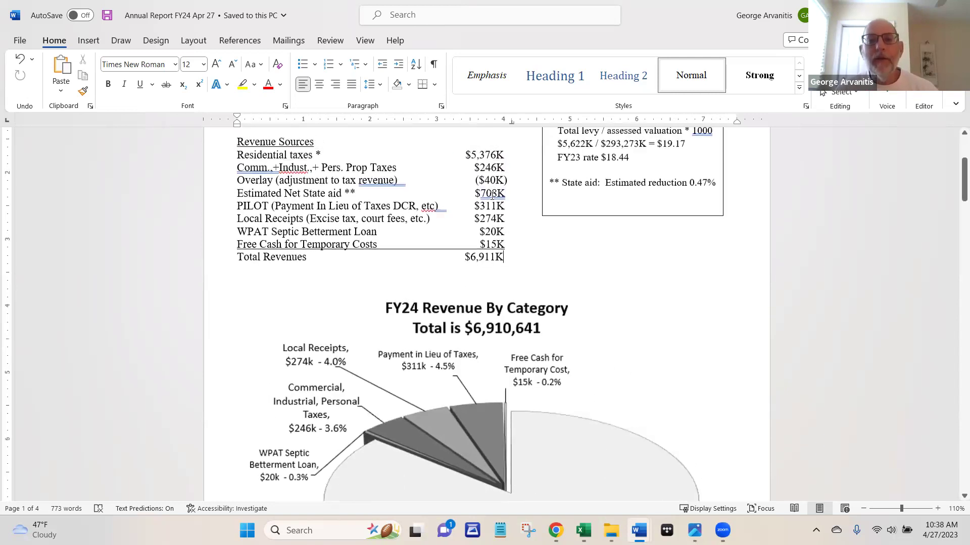
{"action": "scroll", "coordinate": [491, 195], "scroll_direction": "up", "scroll_amount": 1}
{"action": "scroll", "coordinate": [645, 293], "scroll_direction": "down", "scroll_amount": 5}
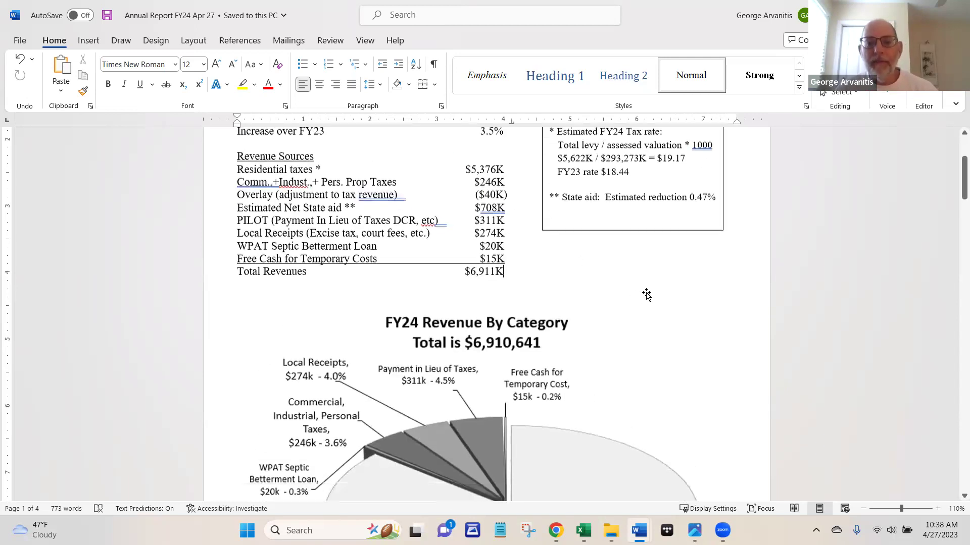
{"action": "scroll", "coordinate": [671, 210], "scroll_direction": "up", "scroll_amount": 1}
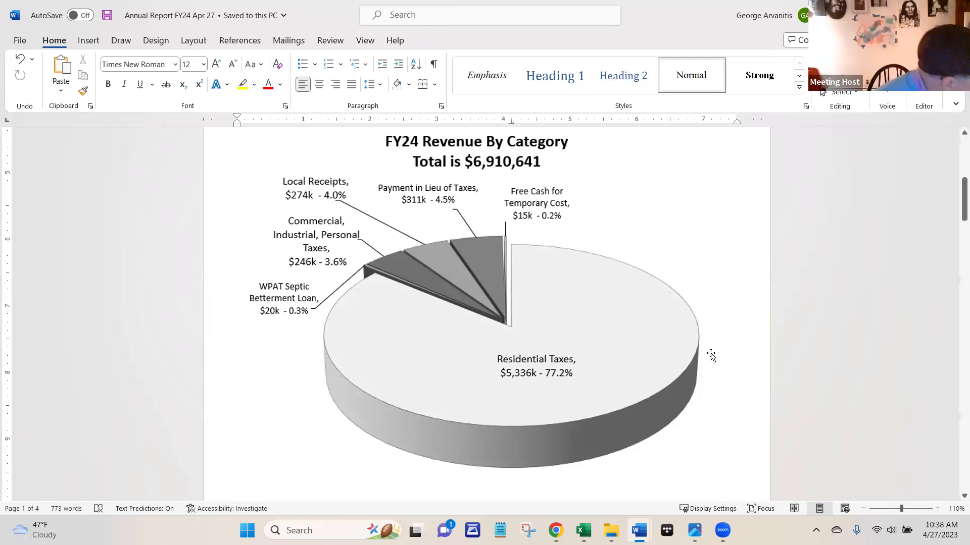
Go to the FY24 Budget By Category pie chart on page 2 and examine it
{"action": "scroll", "coordinate": [712, 358], "scroll_direction": "down", "scroll_amount": 3}
{"action": "scroll", "coordinate": [712, 357], "scroll_direction": "down", "scroll_amount": 7}
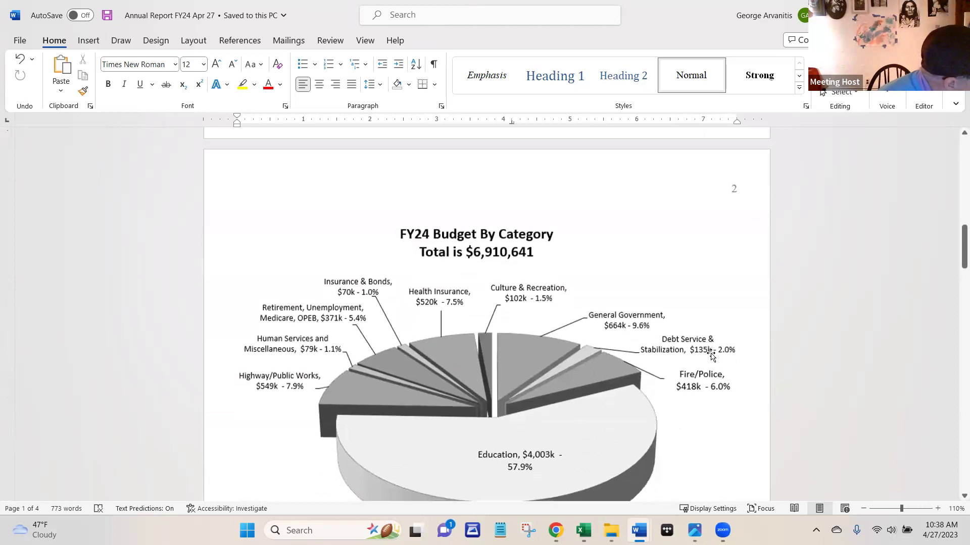
{"action": "scroll", "coordinate": [711, 355], "scroll_direction": "down", "scroll_amount": 1}
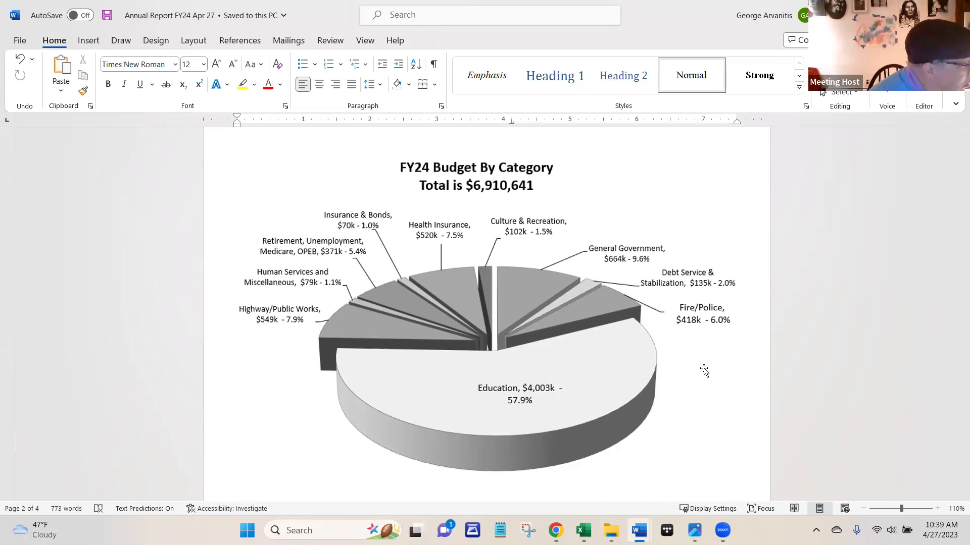
Examine the FY24 Budget By Category chart and the balanced budget statement beneath it
{"action": "scroll", "coordinate": [710, 374], "scroll_direction": "down", "scroll_amount": 1}
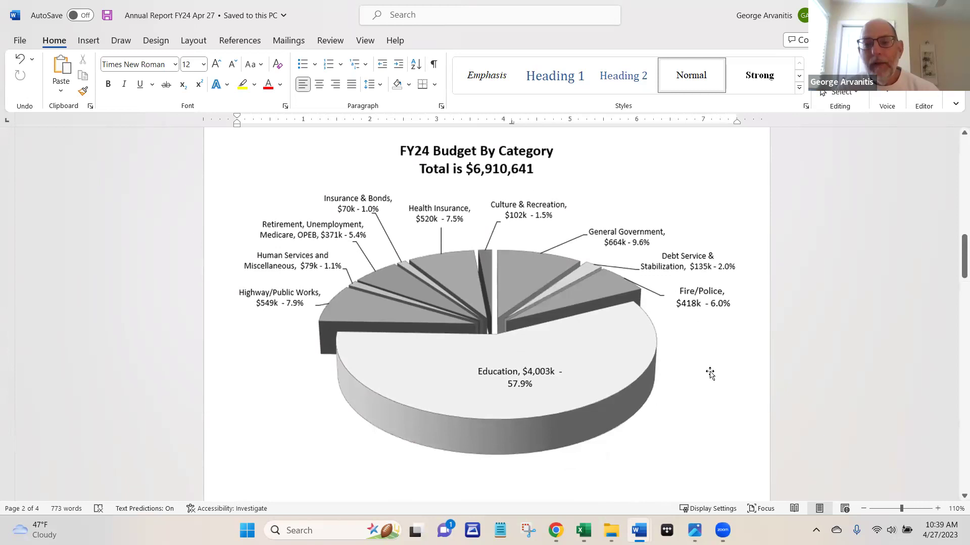
{"action": "scroll", "coordinate": [710, 374], "scroll_direction": "down", "scroll_amount": 1}
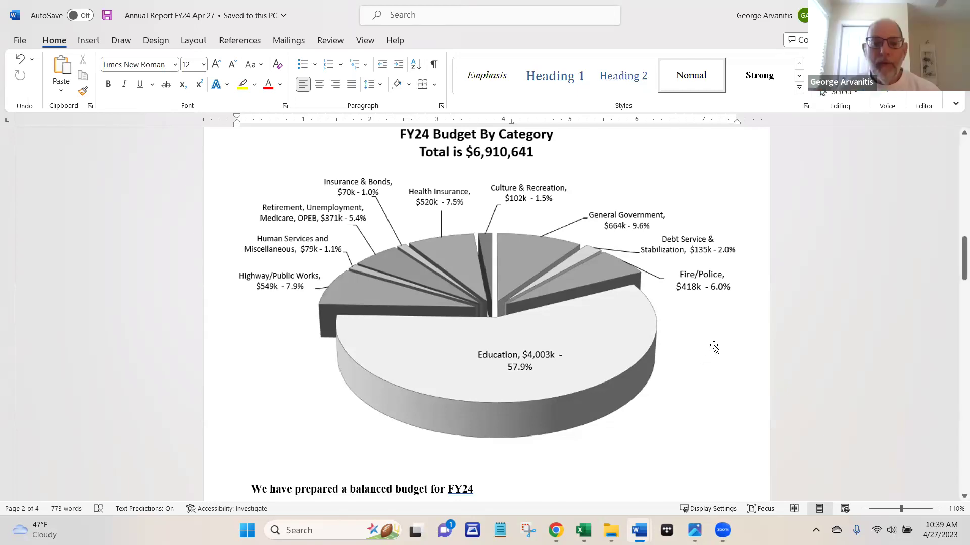
{"action": "scroll", "coordinate": [718, 343], "scroll_direction": "down", "scroll_amount": 3}
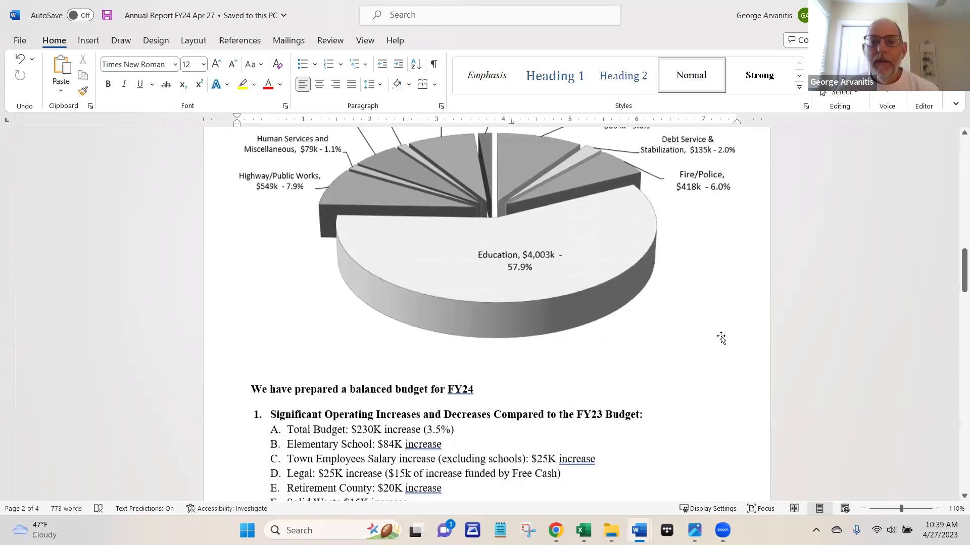
{"action": "scroll", "coordinate": [721, 339], "scroll_direction": "down", "scroll_amount": 2}
{"action": "scroll", "coordinate": [722, 336], "scroll_direction": "down", "scroll_amount": 2}
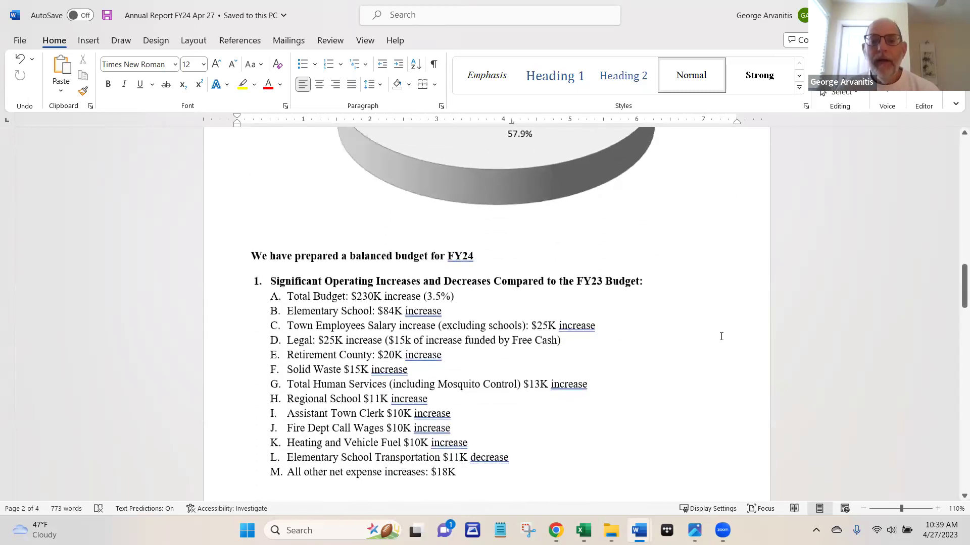
{"action": "scroll", "coordinate": [722, 337], "scroll_direction": "up", "scroll_amount": 9}
{"action": "scroll", "coordinate": [723, 333], "scroll_direction": "down", "scroll_amount": 4}
{"action": "scroll", "coordinate": [725, 325], "scroll_direction": "down", "scroll_amount": 5}
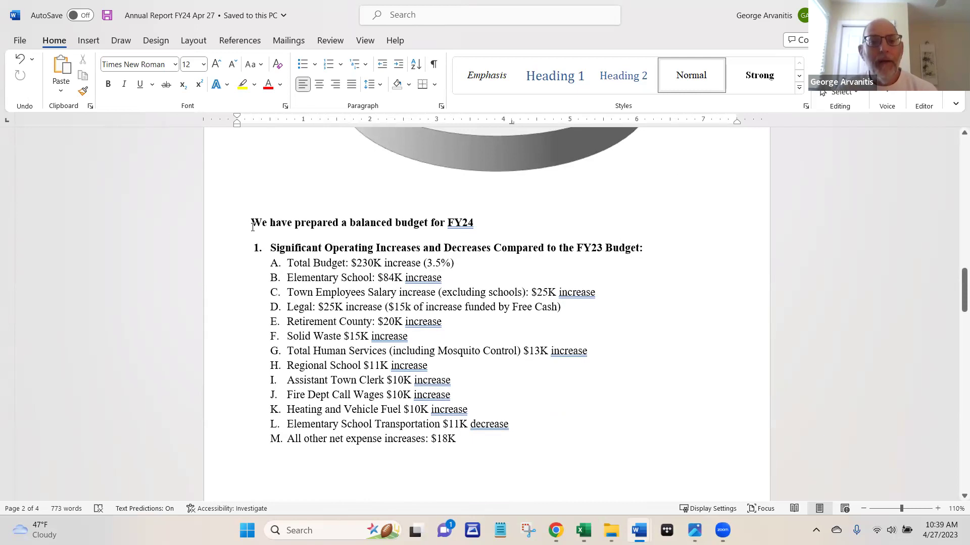
{"action": "left_click_drag", "start_coordinate": [252, 223], "coordinate": [488, 223]}
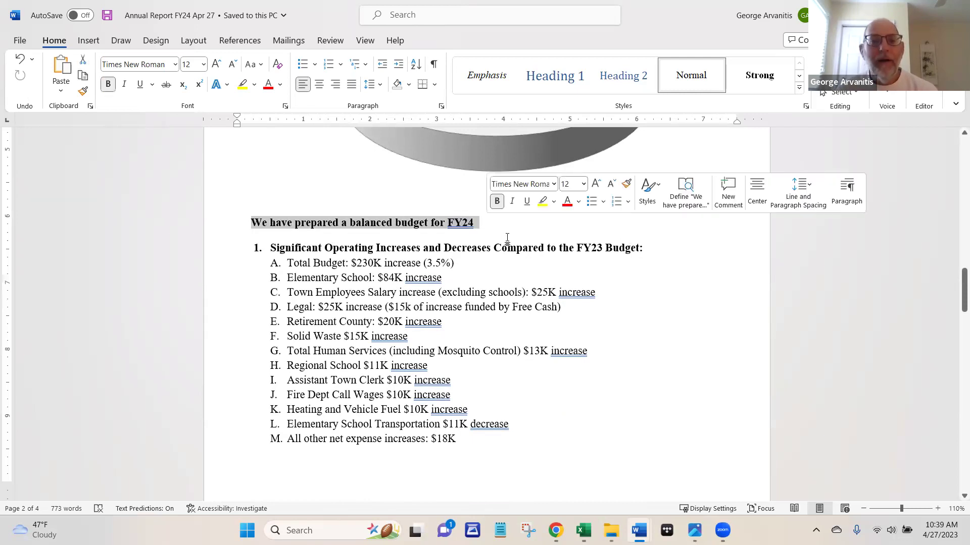
{"action": "left_click", "coordinate": [658, 311]}
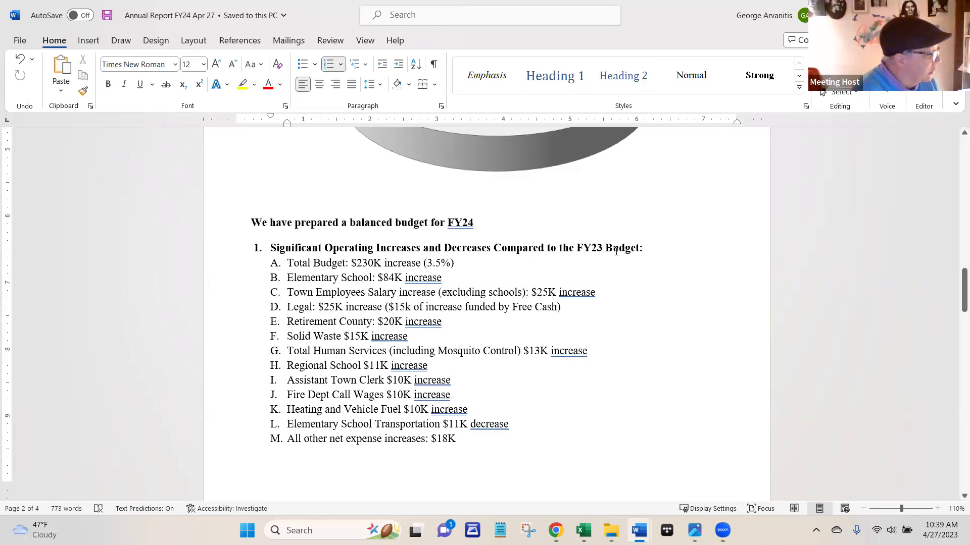
Examine the list of significant operating increases and decreases compared to the FY23 budget
{"action": "left_click", "coordinate": [545, 281]}
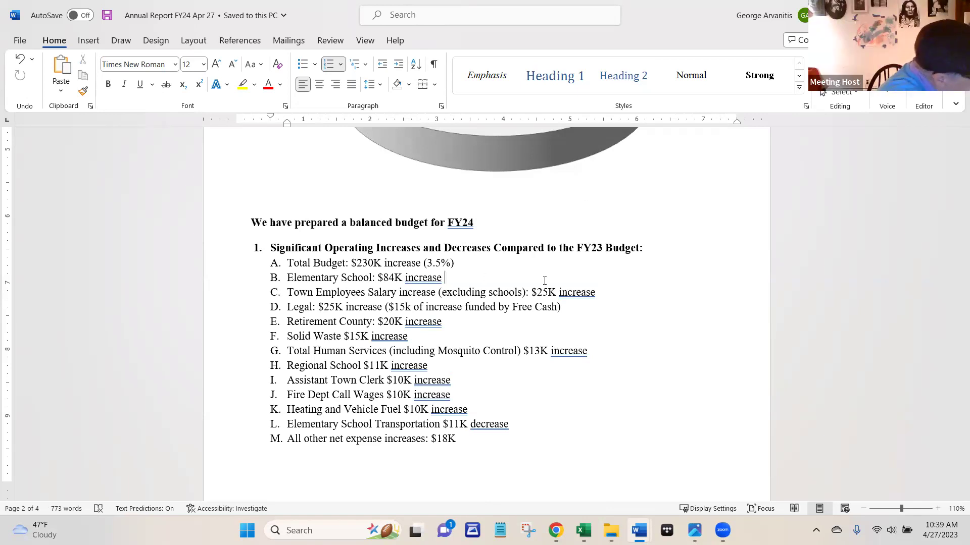
{"action": "scroll", "coordinate": [645, 282], "scroll_direction": "down", "scroll_amount": 1}
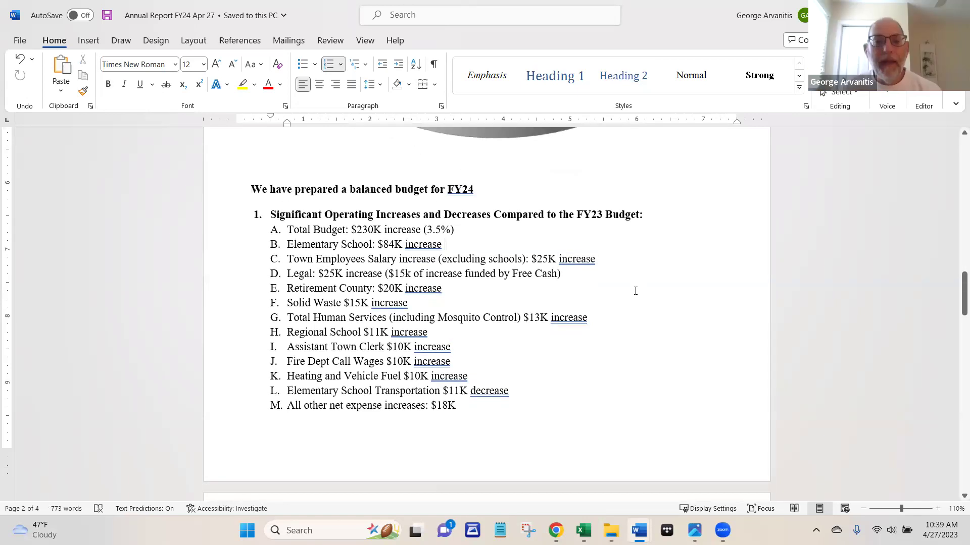
{"action": "left_click", "coordinate": [620, 267]}
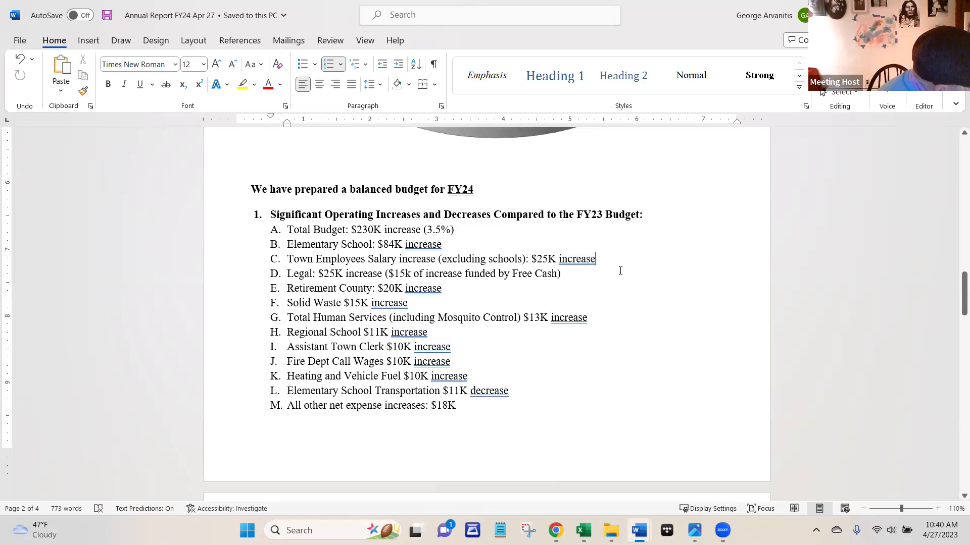
{"action": "scroll", "coordinate": [620, 271], "scroll_direction": "down", "scroll_amount": 1}
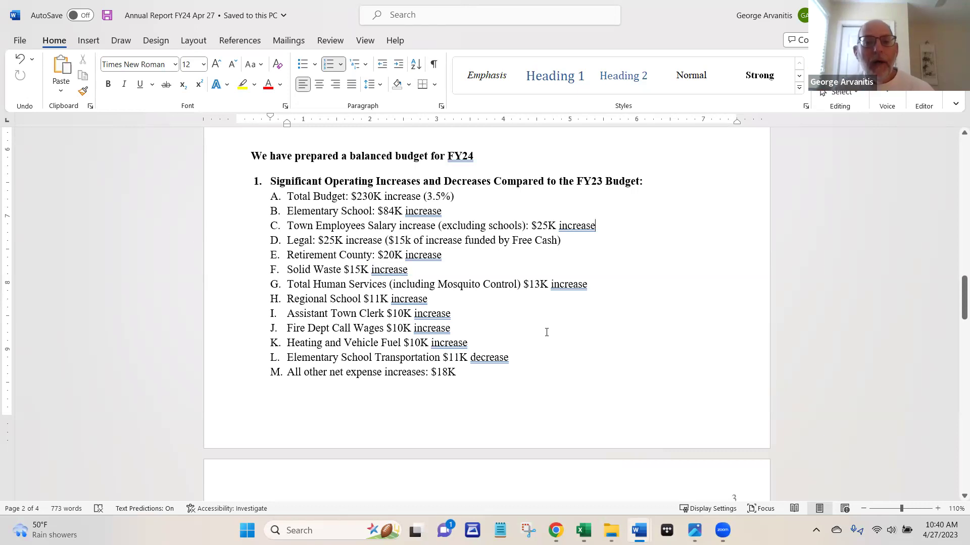
{"action": "scroll", "coordinate": [556, 333], "scroll_direction": "down", "scroll_amount": 1}
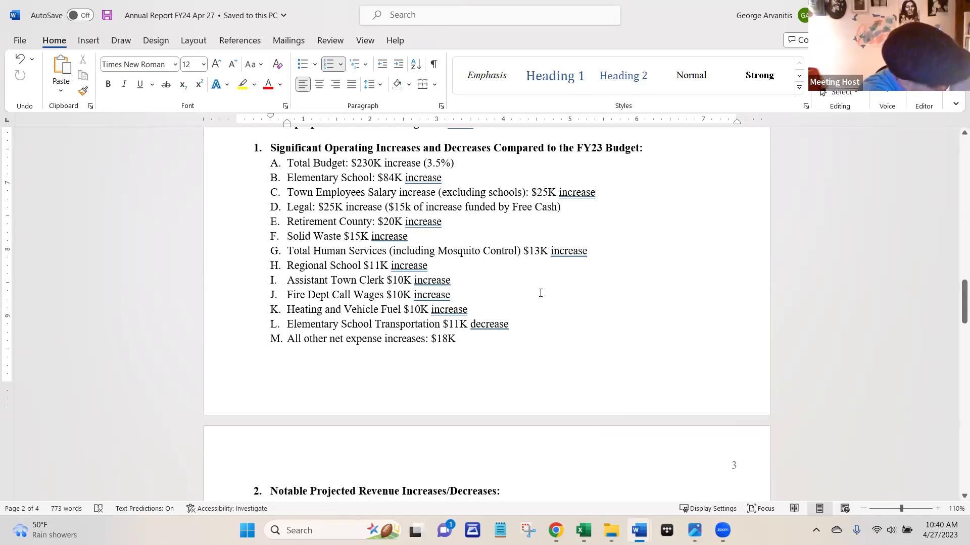
{"action": "scroll", "coordinate": [543, 295], "scroll_direction": "down", "scroll_amount": 1}
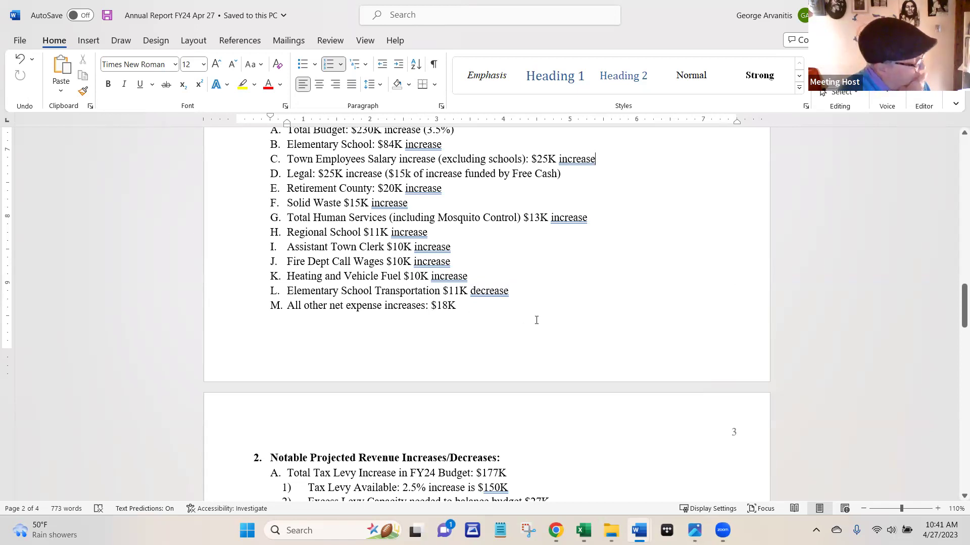
Review the Heating and Vehicle Fuel item and the remaining items at the end of the operating increases list
{"action": "scroll", "coordinate": [536, 321], "scroll_direction": "up", "scroll_amount": 1}
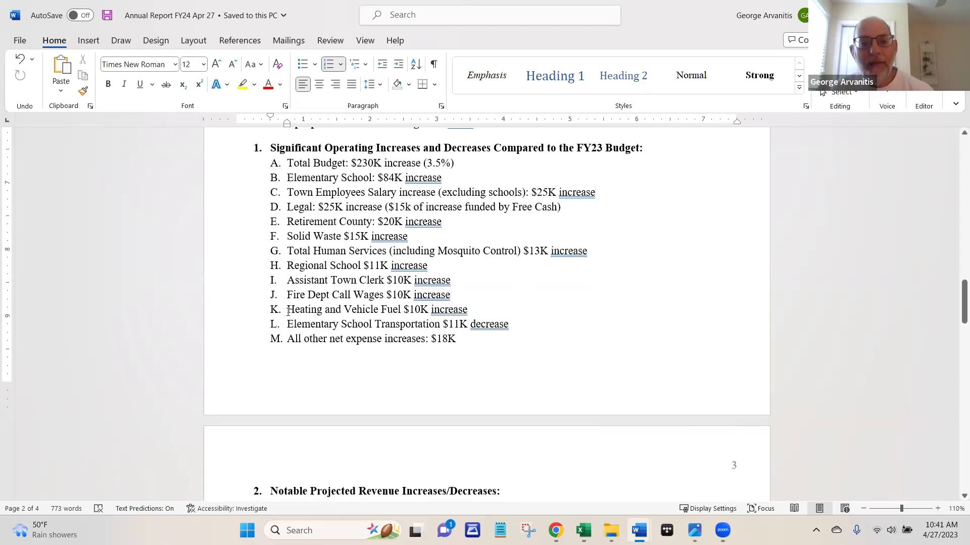
{"action": "left_click_drag", "start_coordinate": [290, 309], "coordinate": [442, 307]}
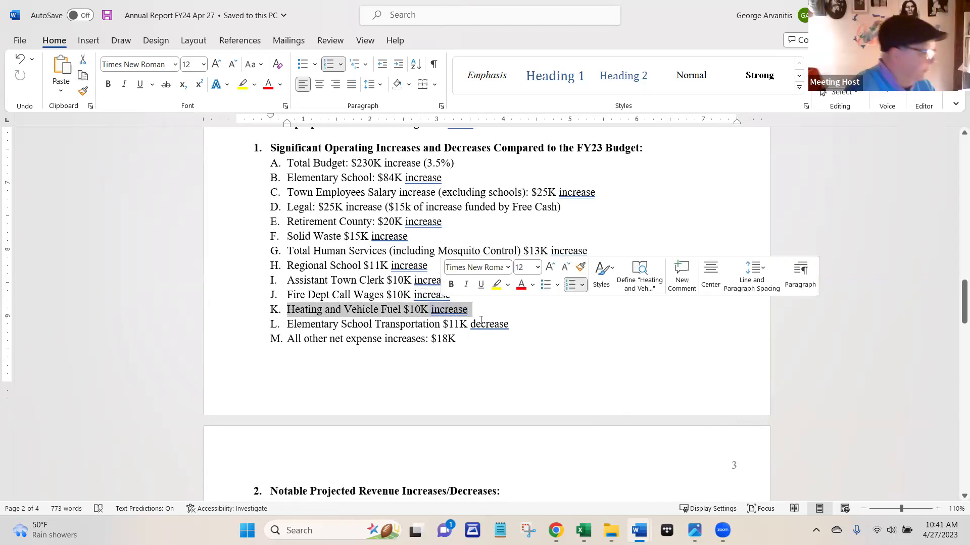
{"action": "left_click", "coordinate": [498, 385]}
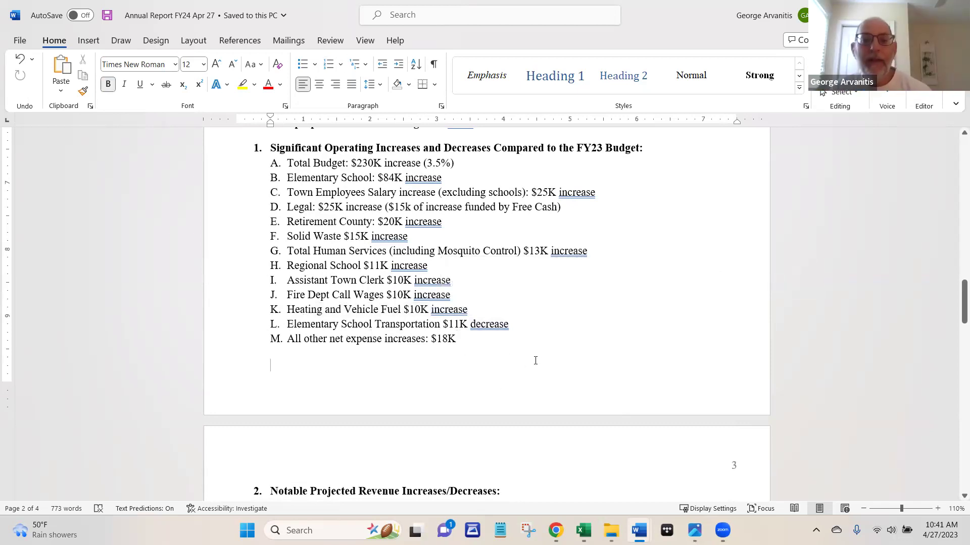
{"action": "scroll", "coordinate": [536, 360], "scroll_direction": "down", "scroll_amount": 1}
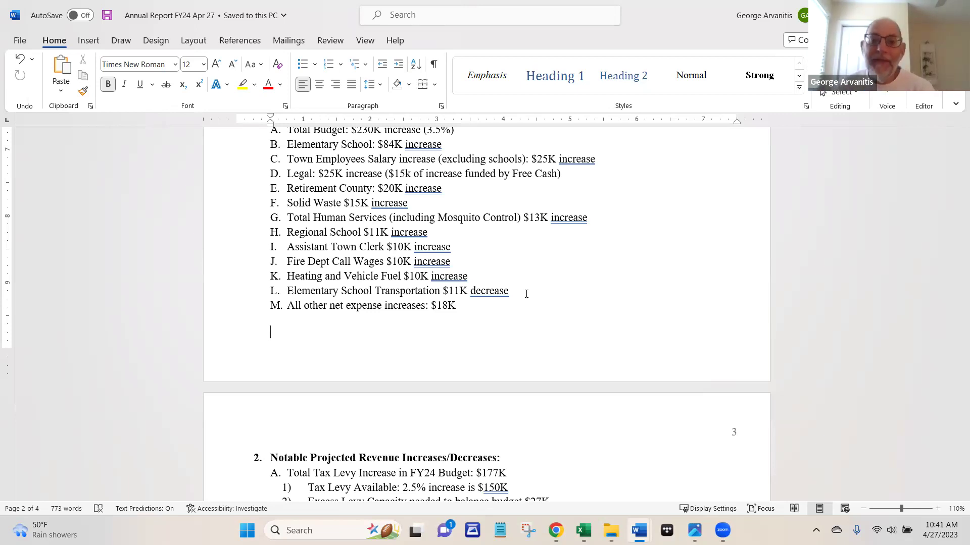
{"action": "left_click", "coordinate": [526, 294]}
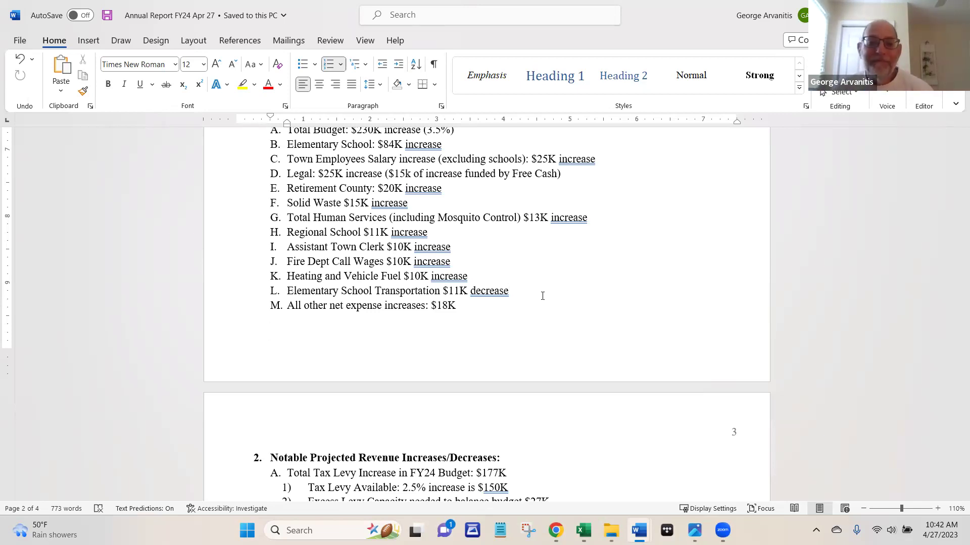
{"action": "scroll", "coordinate": [575, 272], "scroll_direction": "down", "scroll_amount": 2}
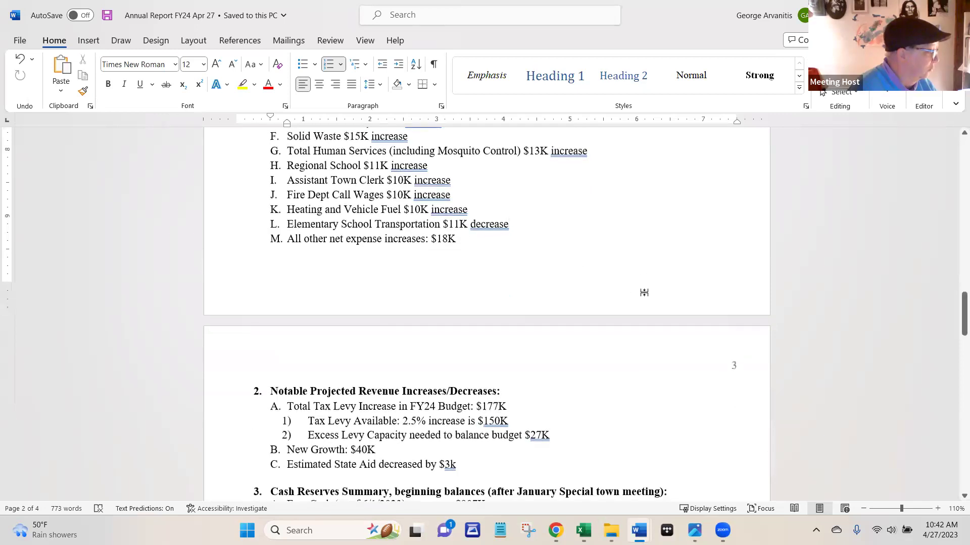
{"action": "scroll", "coordinate": [642, 303], "scroll_direction": "up", "scroll_amount": 3}
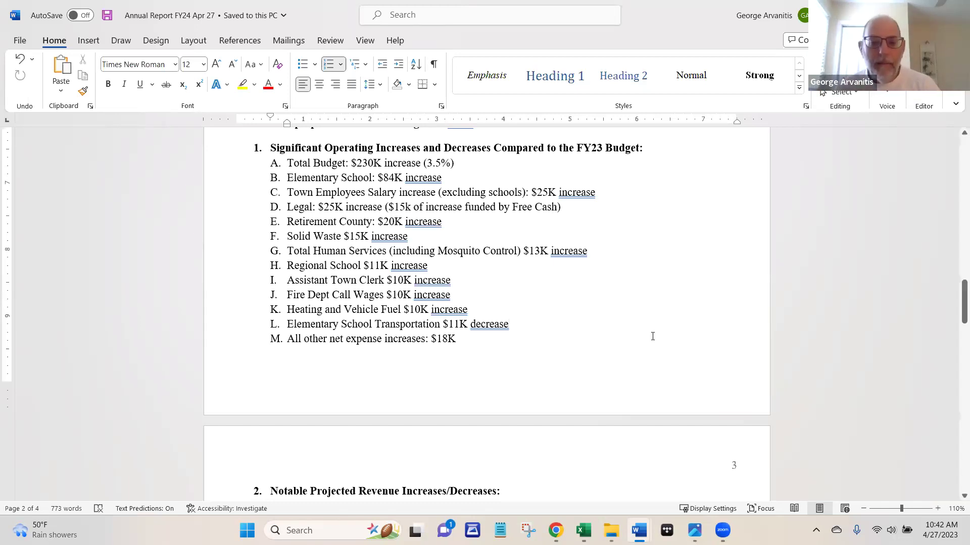
Go to the Notable Projected Revenue Increases/Decreases section on page 3 and switch to the budget workbook in Excel
{"action": "scroll", "coordinate": [651, 336], "scroll_direction": "down", "scroll_amount": 7}
{"action": "scroll", "coordinate": [715, 283], "scroll_direction": "down", "scroll_amount": 1}
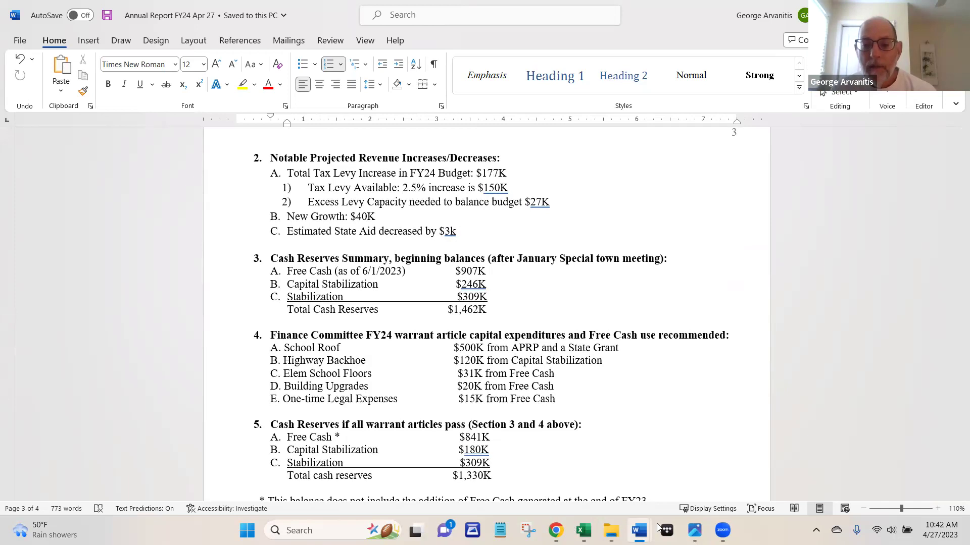
{"action": "mouse_move", "coordinate": [639, 530]}
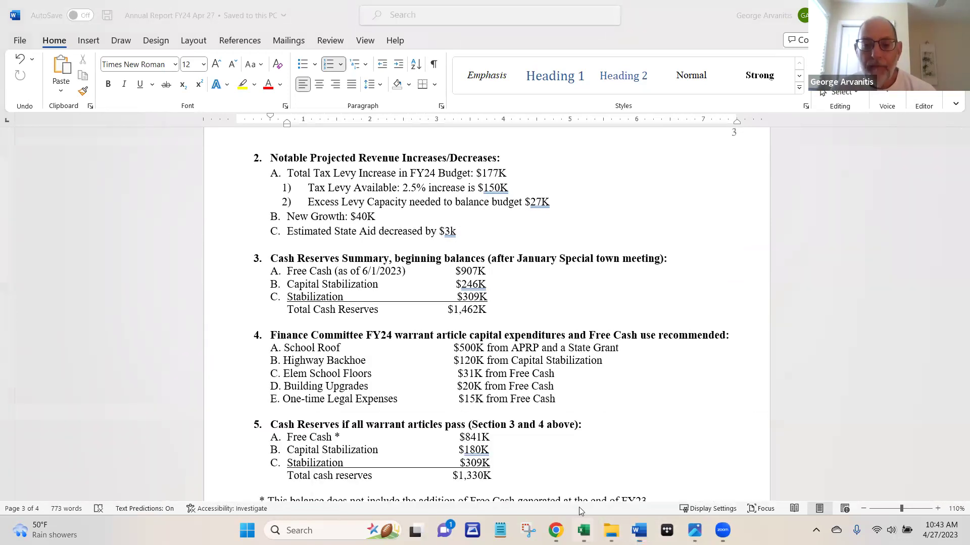
{"action": "mouse_move", "coordinate": [583, 530]}
{"action": "left_click", "coordinate": [556, 431]}
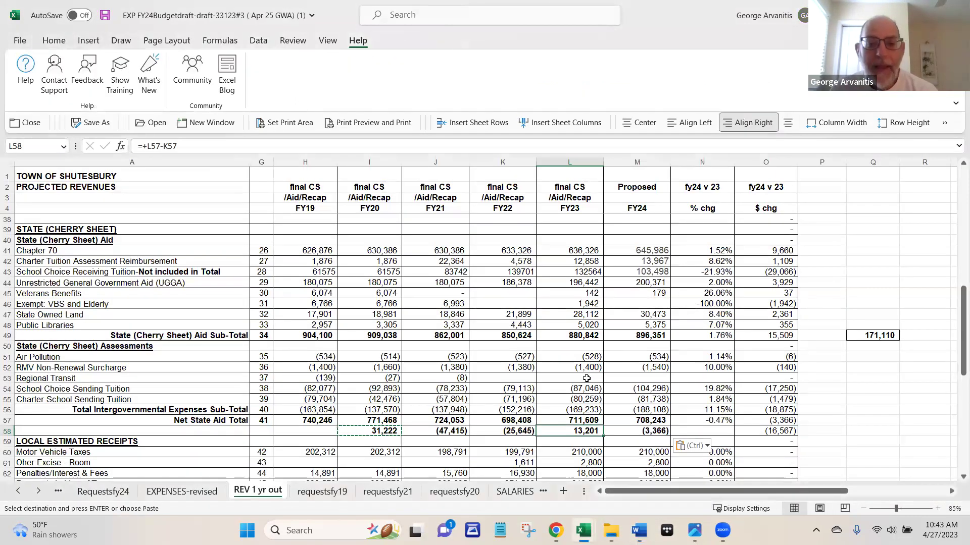
Examine the property tax levy, new growth and excess levy capacity rows on the REV 1 yr out sheet
{"action": "scroll", "coordinate": [586, 378], "scroll_direction": "up", "scroll_amount": 4}
{"action": "scroll", "coordinate": [586, 378], "scroll_direction": "up", "scroll_amount": 2}
{"action": "scroll", "coordinate": [586, 377], "scroll_direction": "down", "scroll_amount": 1}
{"action": "scroll", "coordinate": [586, 378], "scroll_direction": "down", "scroll_amount": 1}
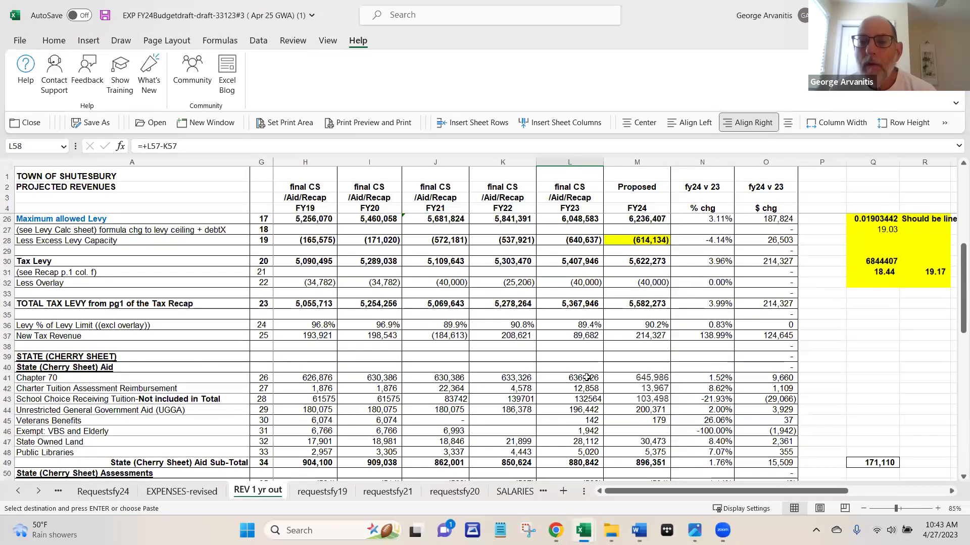
{"action": "scroll", "coordinate": [585, 378], "scroll_direction": "up", "scroll_amount": 3}
{"action": "scroll", "coordinate": [585, 378], "scroll_direction": "up", "scroll_amount": 3}
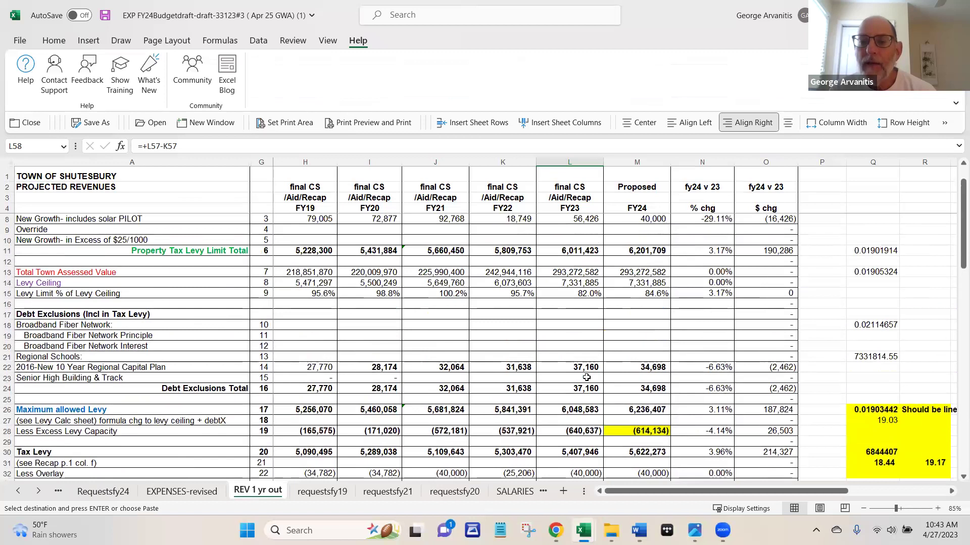
{"action": "scroll", "coordinate": [586, 378], "scroll_direction": "up", "scroll_amount": 1}
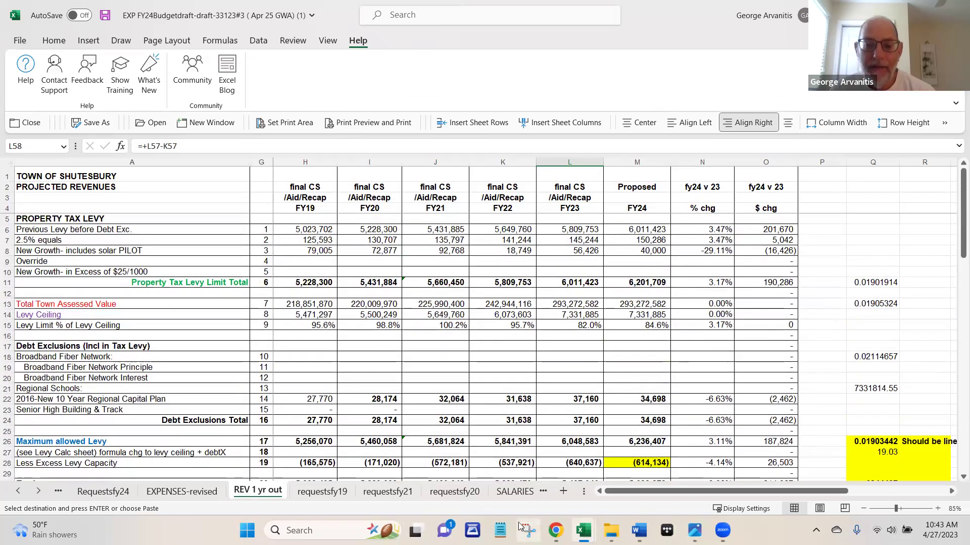
Switch back to the annual report in Word and examine the Tax Levy Available and Excess Levy Capacity lines in section 2
{"action": "mouse_move", "coordinate": [639, 530]}
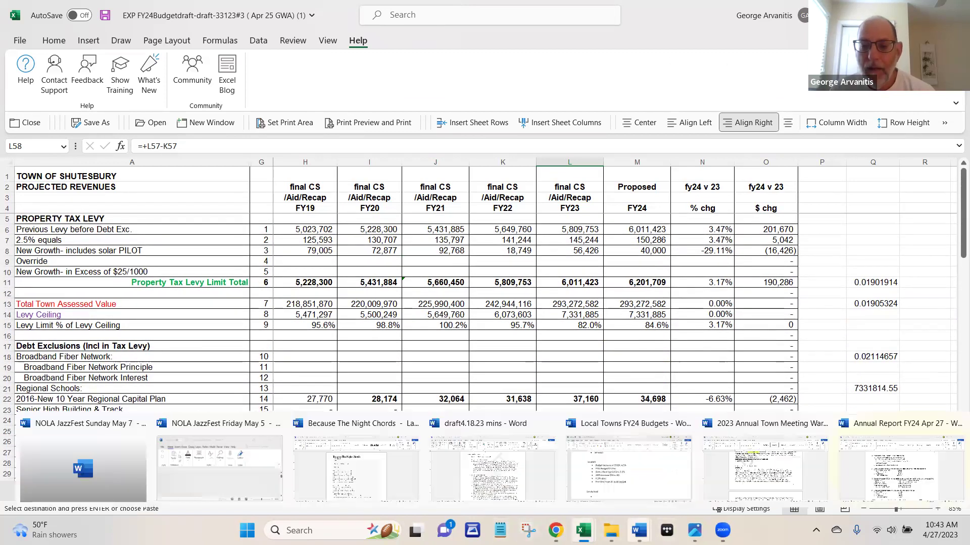
{"action": "left_click", "coordinate": [882, 490]}
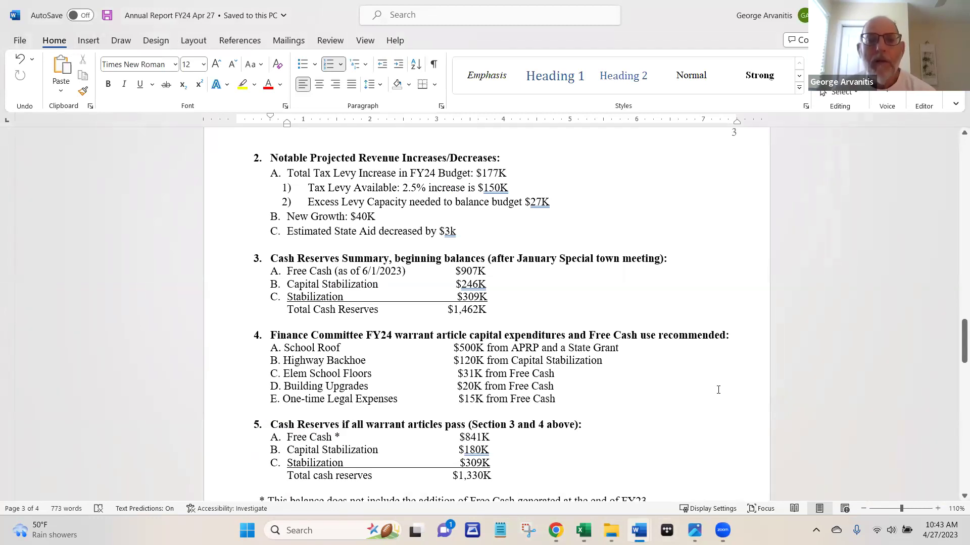
{"action": "scroll", "coordinate": [718, 390], "scroll_direction": "down", "scroll_amount": 2}
{"action": "scroll", "coordinate": [683, 393], "scroll_direction": "up", "scroll_amount": 2}
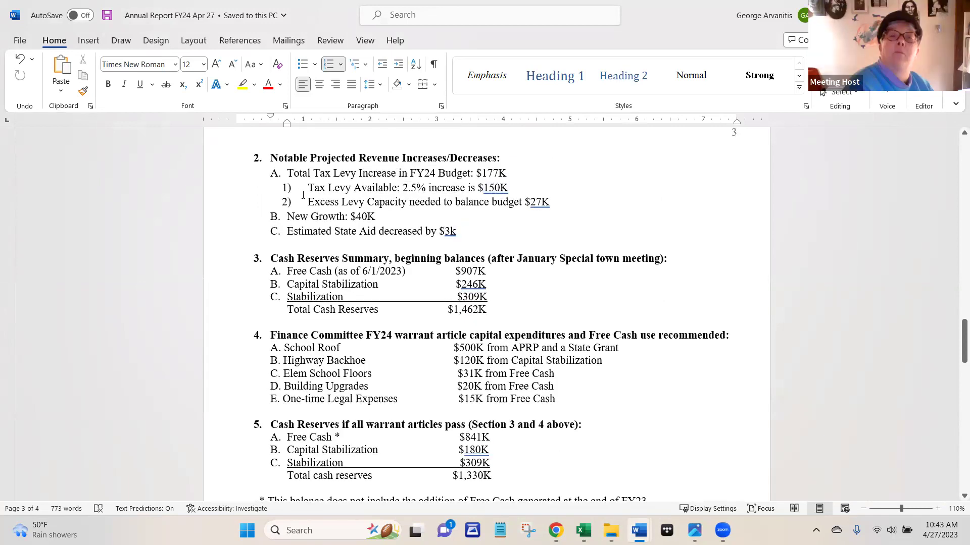
{"action": "left_click_drag", "start_coordinate": [306, 187], "coordinate": [515, 190]}
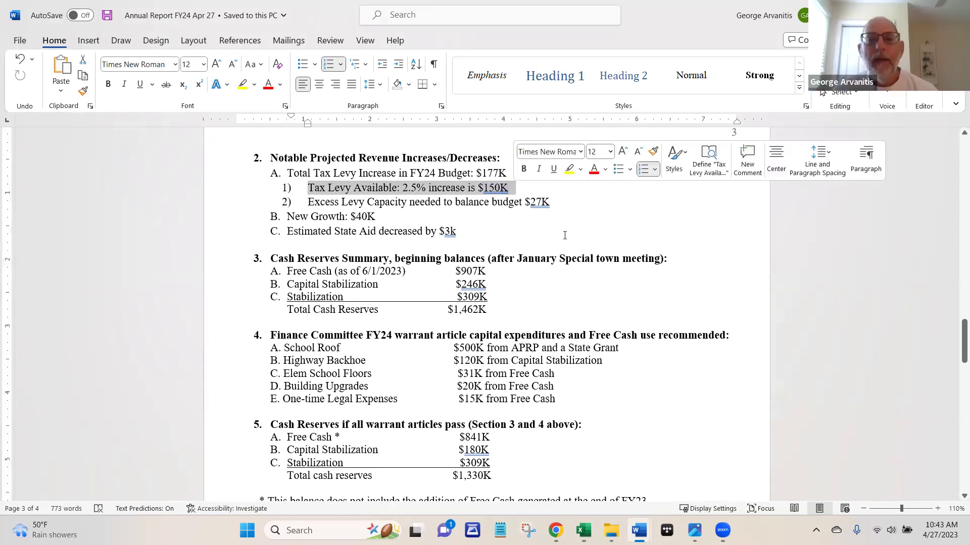
{"action": "left_click", "coordinate": [375, 209]}
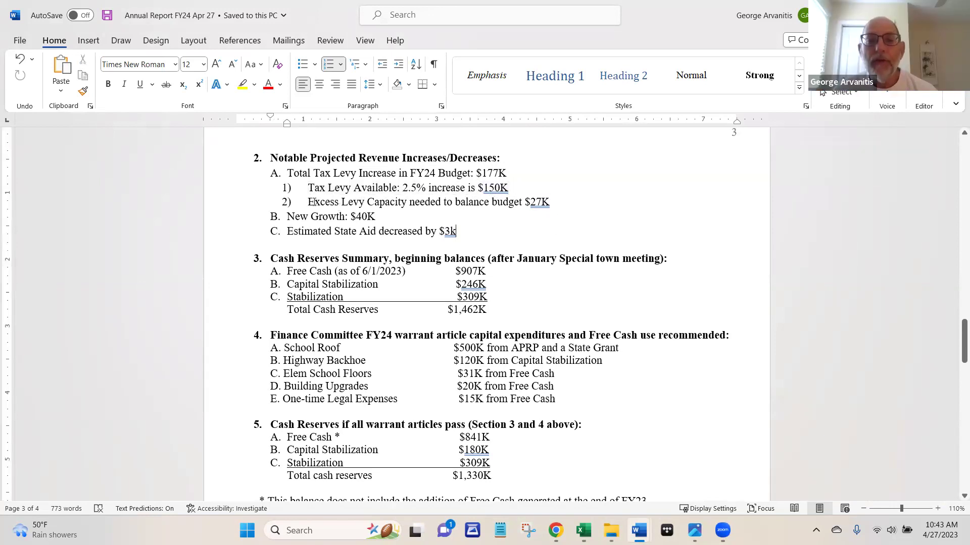
{"action": "left_click_drag", "start_coordinate": [307, 202], "coordinate": [556, 203]}
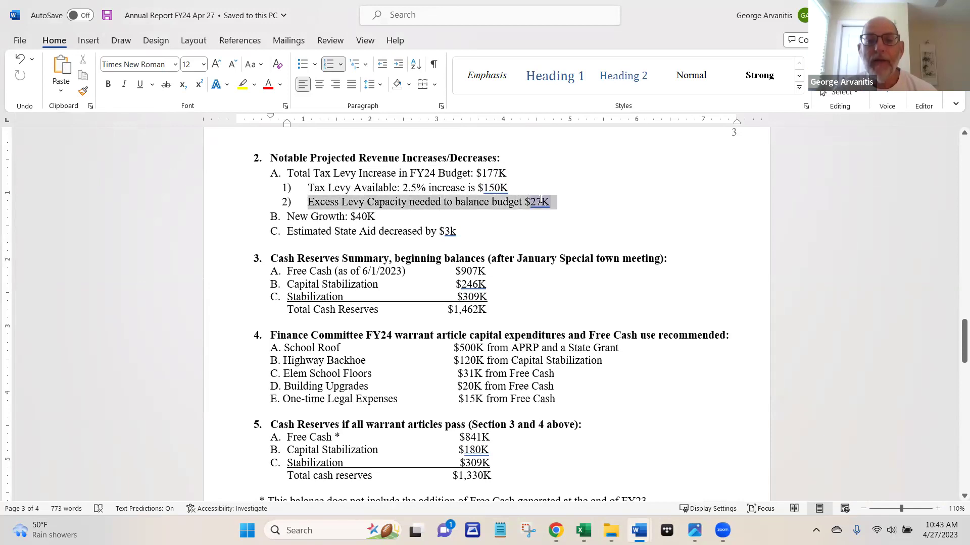
{"action": "left_click", "coordinate": [522, 246]}
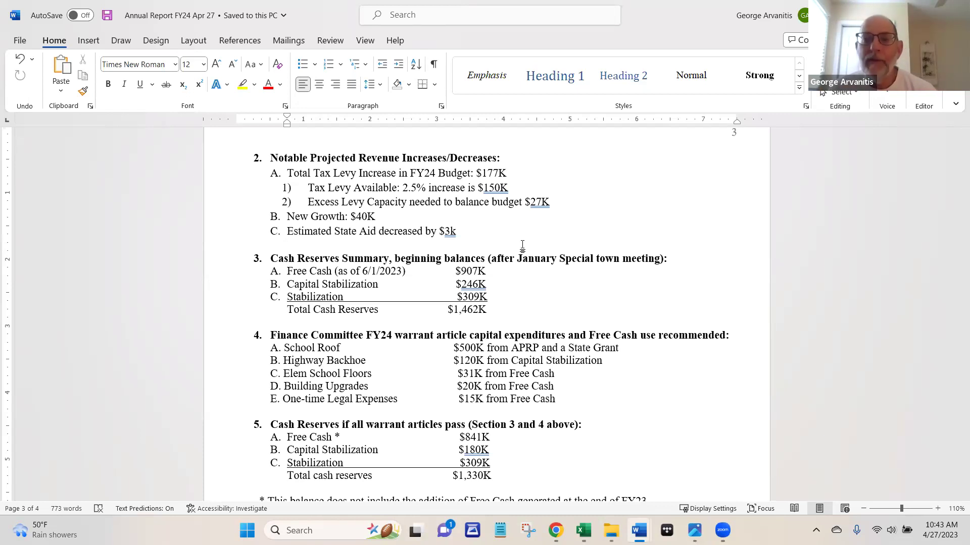
Add an empty "(%)" placeholder after $177K on the Total Tax Levy Increase line in section 2
{"action": "left_click", "coordinate": [522, 246]}
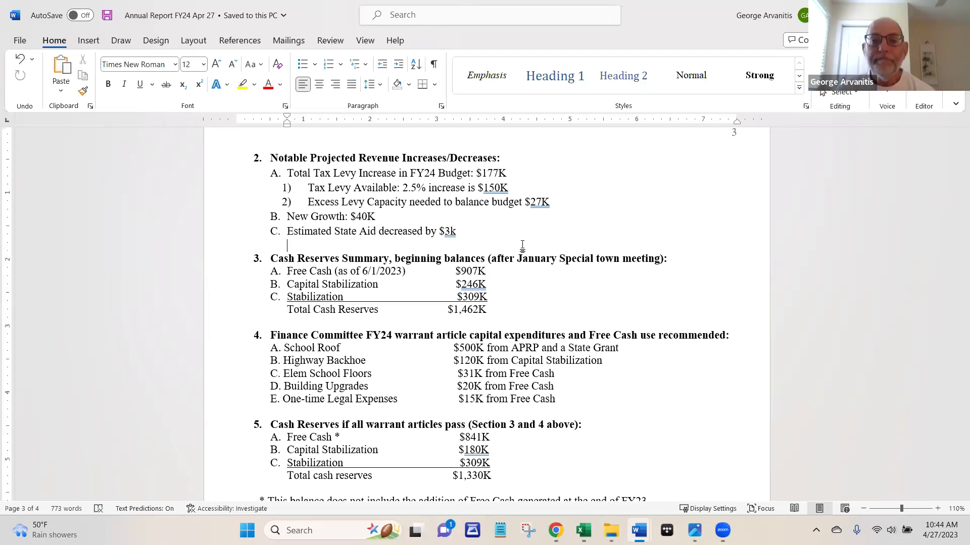
{"action": "left_click", "coordinate": [522, 171]}
{"action": "type", "text": "("}
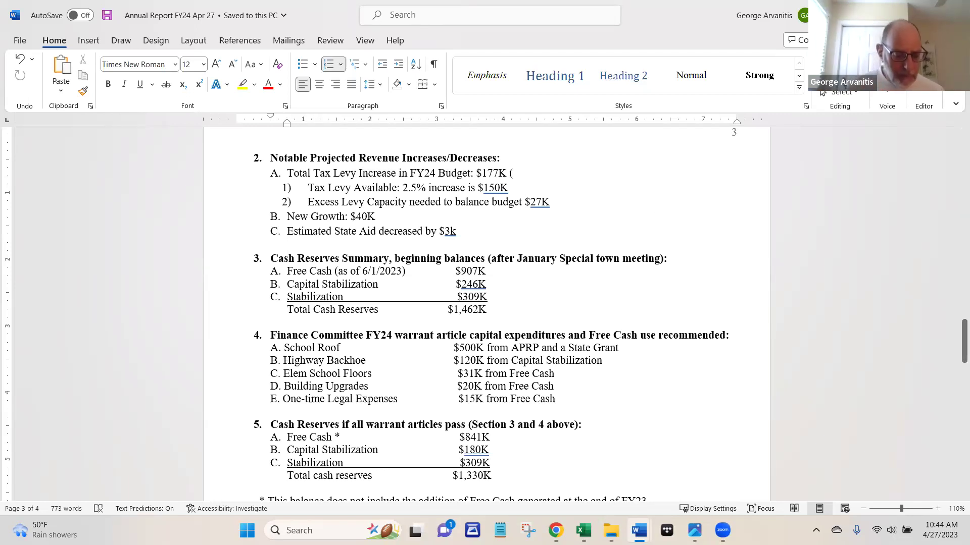
{"action": "type", "text": "%)"}
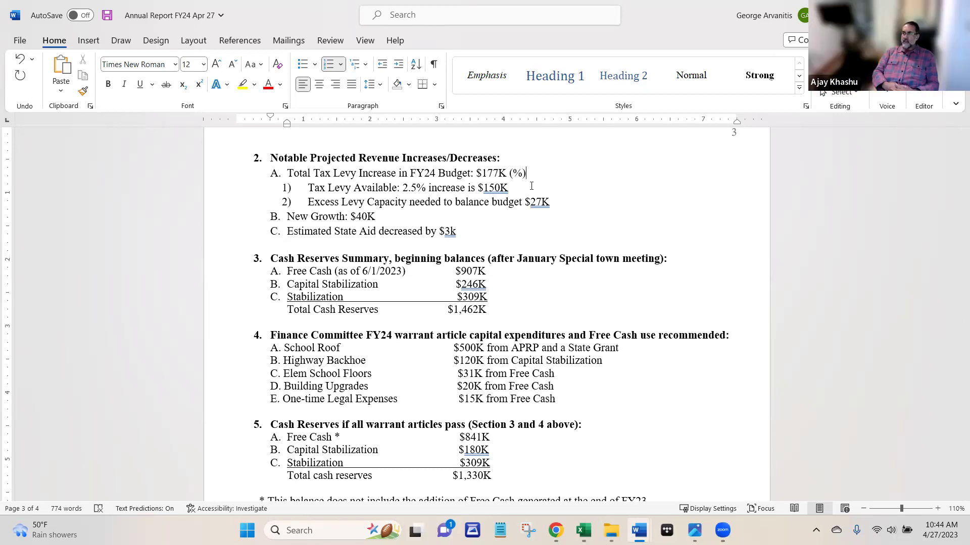
{"action": "key", "text": "Left"}
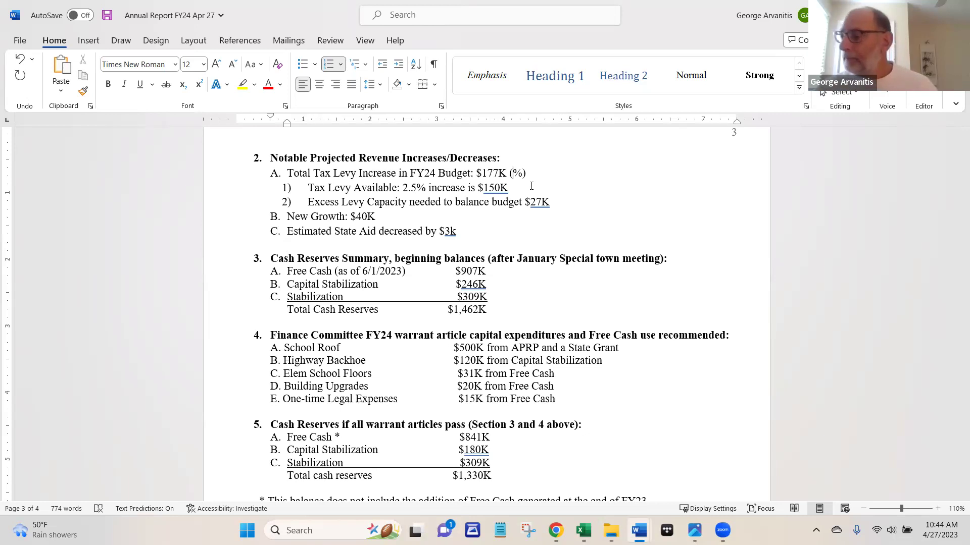
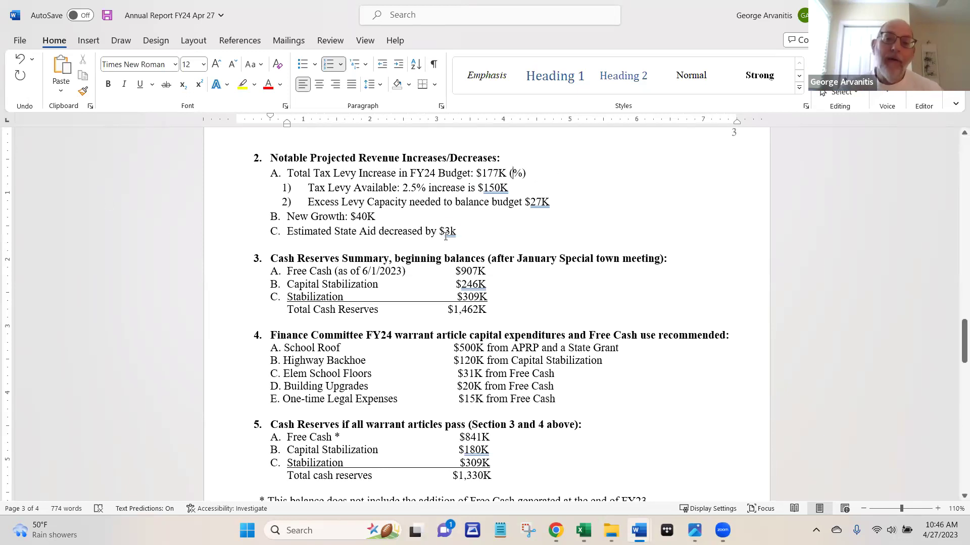
Review the Estimated State Aid line in section 2, then the cash reserves and warrant article sections below it
{"action": "left_click_drag", "start_coordinate": [462, 232], "coordinate": [287, 232]}
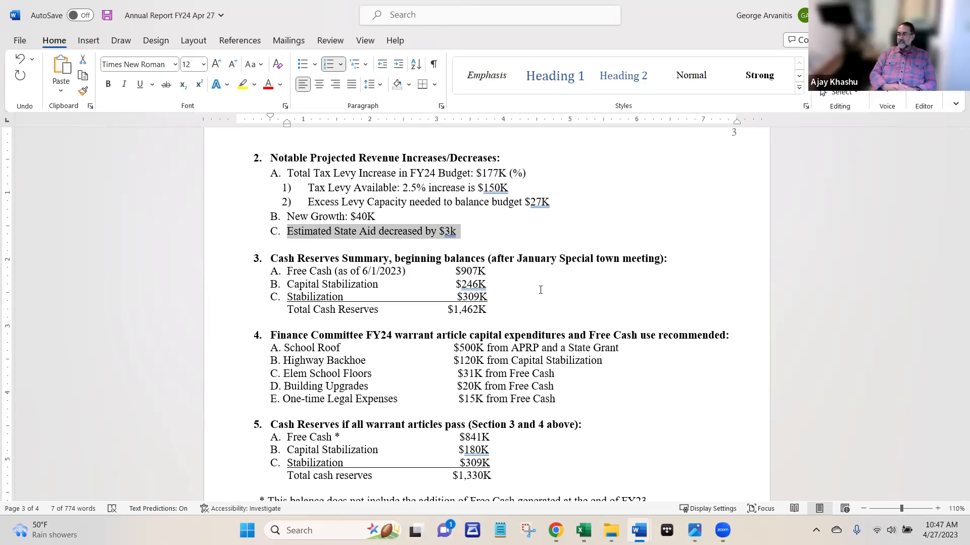
{"action": "left_click", "coordinate": [501, 228]}
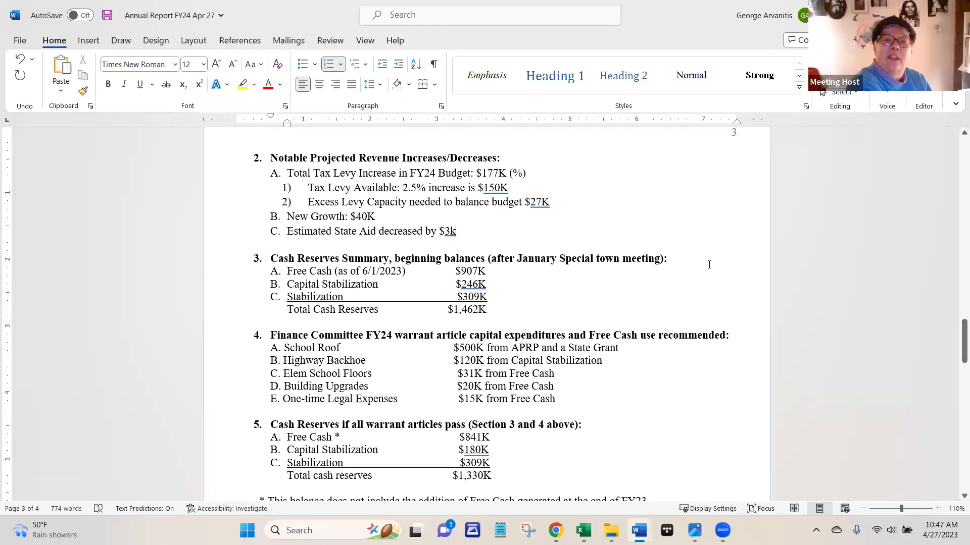
{"action": "scroll", "coordinate": [709, 264], "scroll_direction": "down", "scroll_amount": 3}
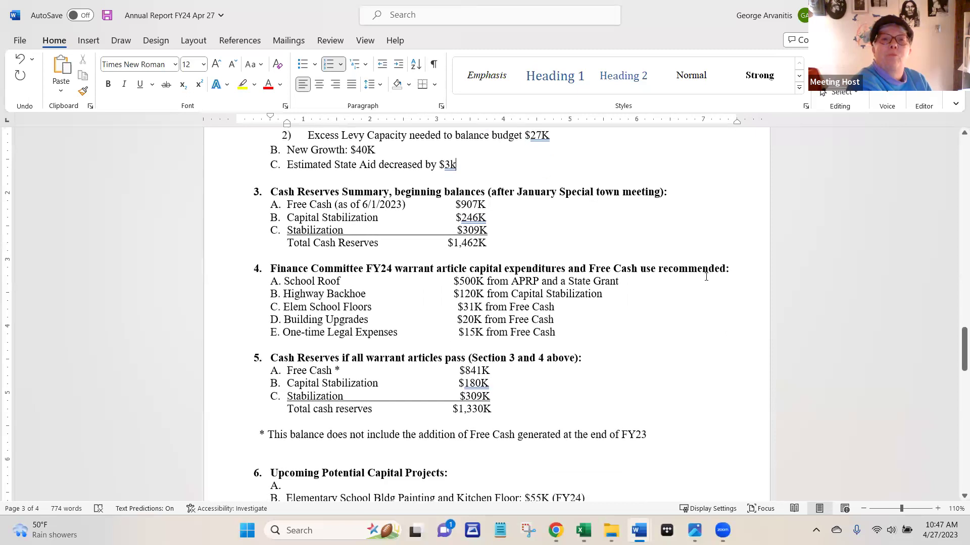
{"action": "scroll", "coordinate": [706, 278], "scroll_direction": "down", "scroll_amount": 2}
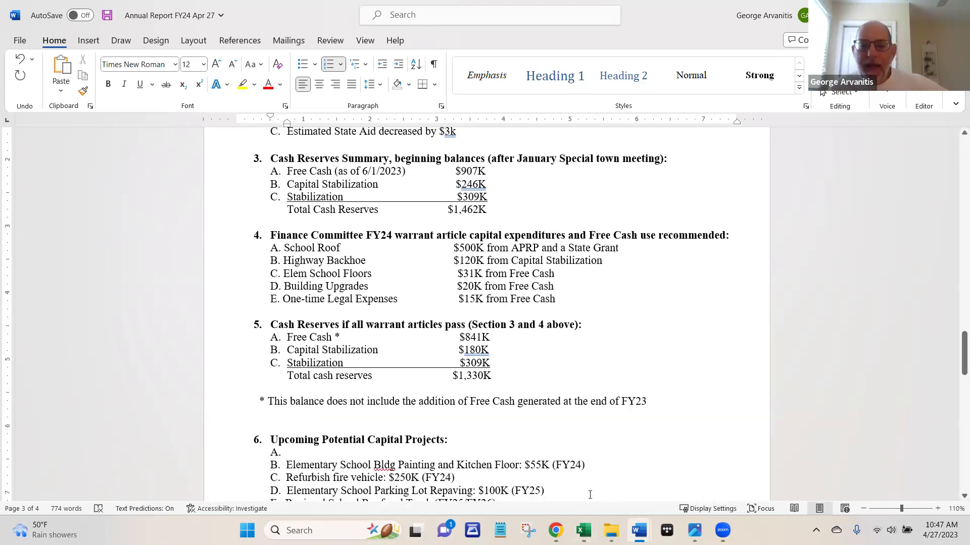
Switch to the Shutesbury Capital Funding workbook in Excel and examine the Projected Cash Balances and Special Town Meeting spending rows
{"action": "mouse_move", "coordinate": [583, 531]}
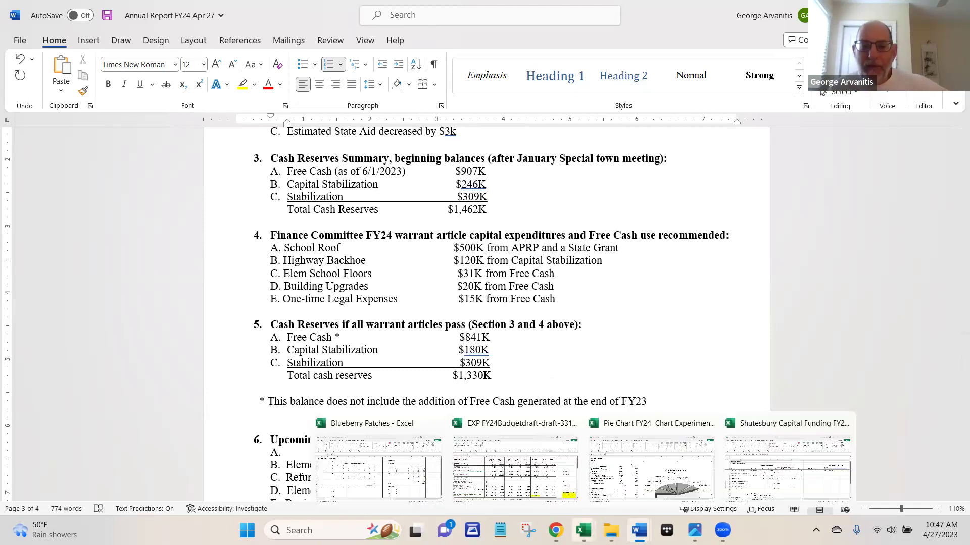
{"action": "left_click", "coordinate": [753, 467]}
{"action": "scroll", "coordinate": [694, 393], "scroll_direction": "up", "scroll_amount": 2}
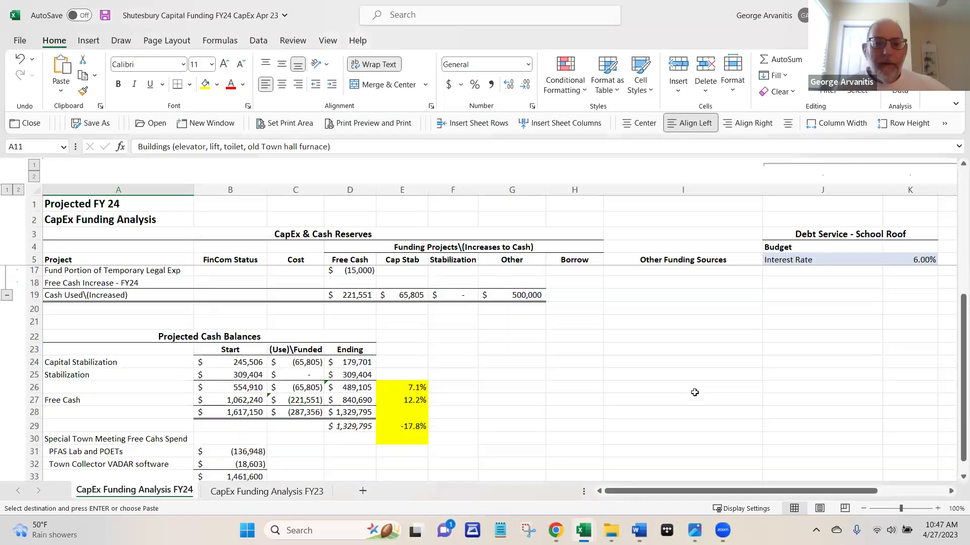
{"action": "scroll", "coordinate": [732, 424], "scroll_direction": "down", "scroll_amount": 1}
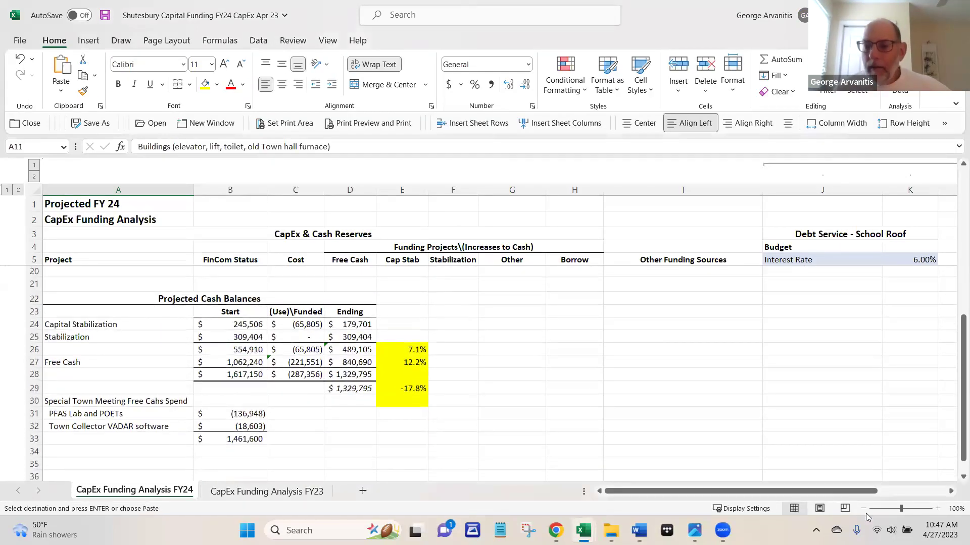
{"action": "left_click", "coordinate": [937, 508]}
{"action": "scroll", "coordinate": [719, 421], "scroll_direction": "down", "scroll_amount": 1}
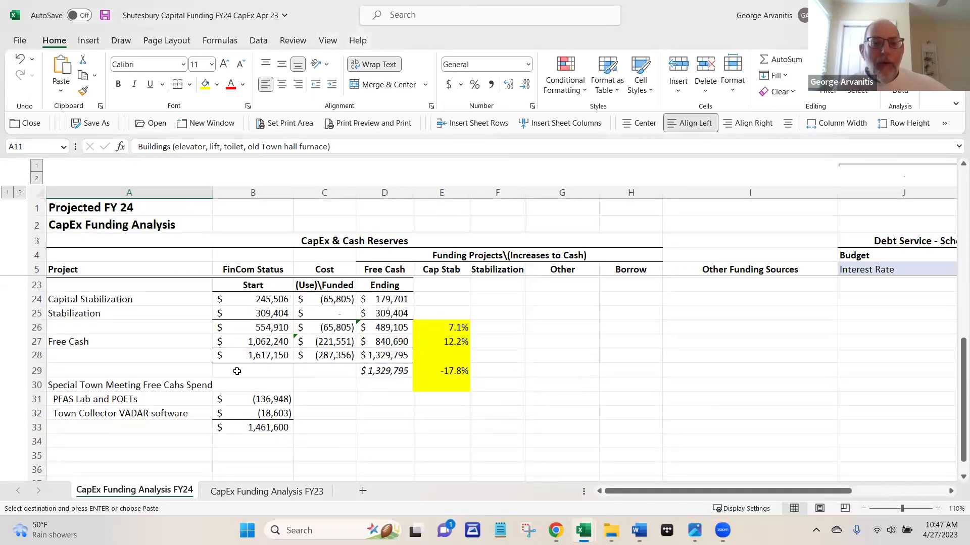
{"action": "left_click", "coordinate": [261, 353]}
{"action": "left_click", "coordinate": [260, 341]}
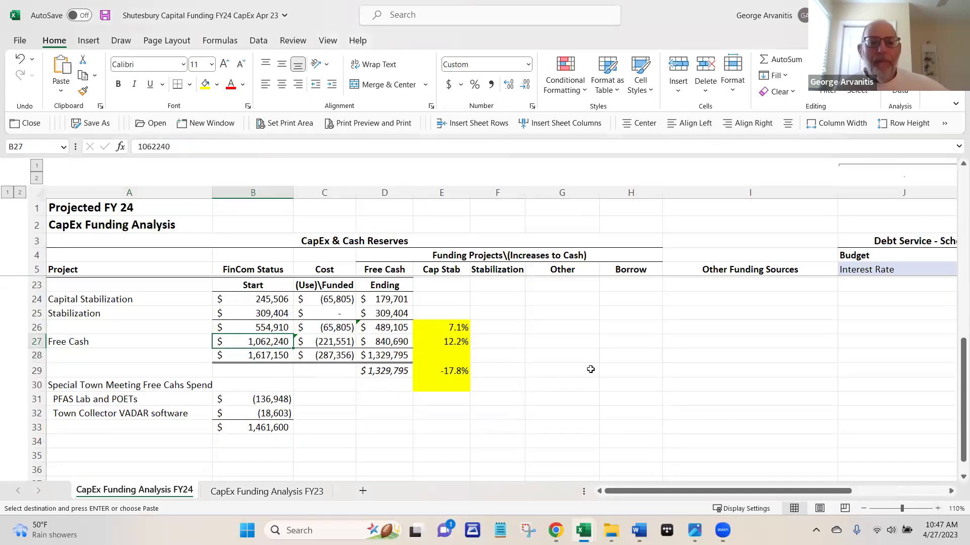
{"action": "left_click_drag", "start_coordinate": [96, 399], "coordinate": [102, 413]}
{"action": "key", "text": "ctrl+v"}
{"action": "left_click", "coordinate": [109, 385]}
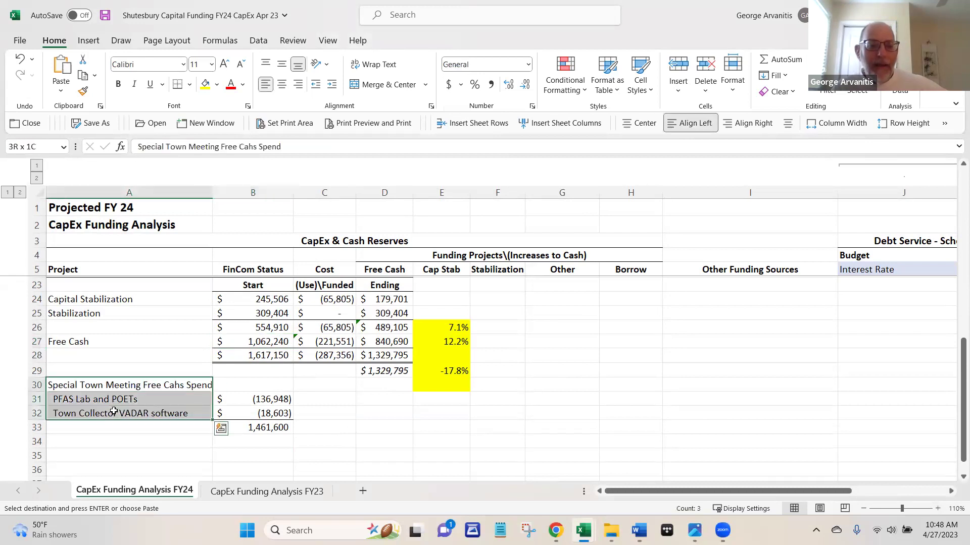
Change the misspelled "Cahs" in the Special Town Meeting label in A30 to "CaSh"
{"action": "double_click", "coordinate": [141, 390]}
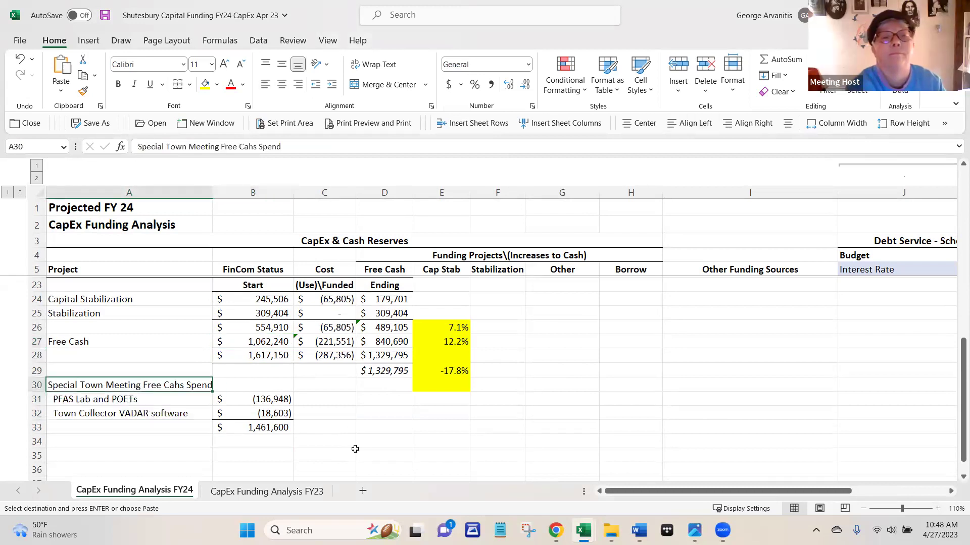
{"action": "key", "text": "BackSpace"}
{"action": "key", "text": "Left"}
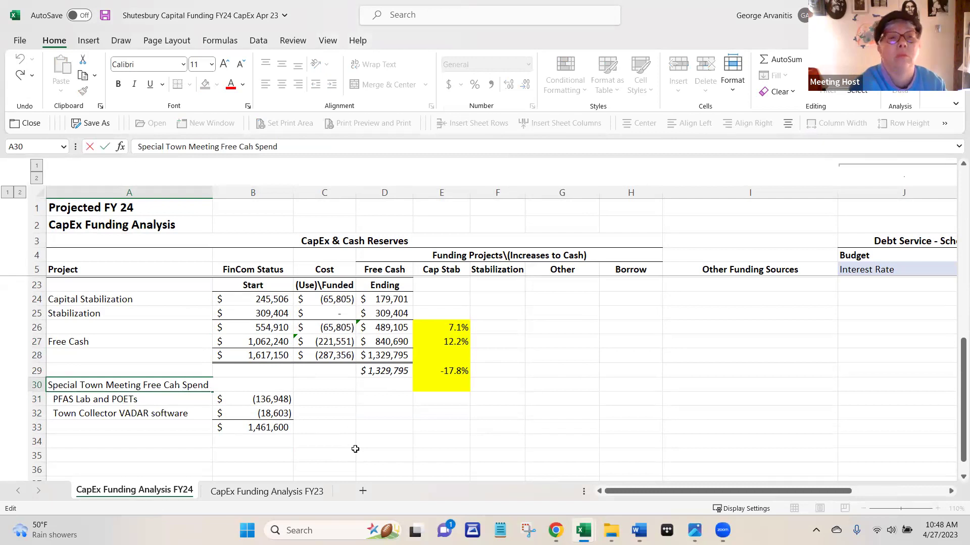
{"action": "type", "text": "S"}
{"action": "key", "text": "ctrl+Return"}
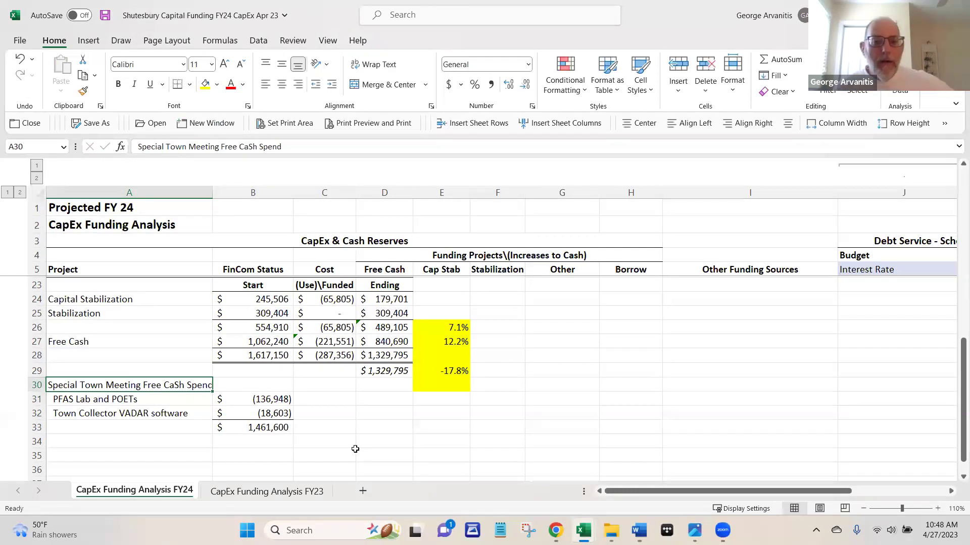
Replace the formula in B33 with =+B31+B32+B27 so it combines Free Cash with the two special town meeting expenses
{"action": "left_click", "coordinate": [285, 430]}
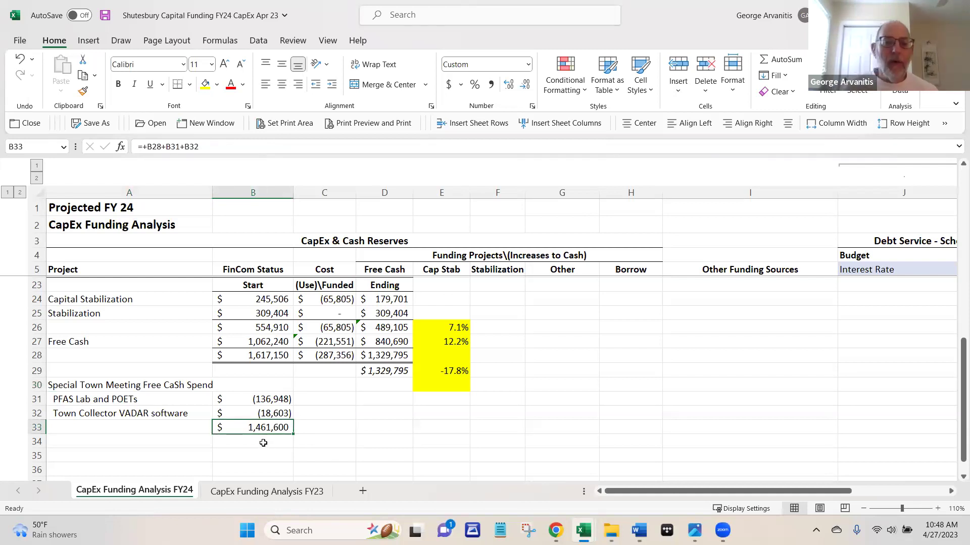
{"action": "key", "text": "Up"}
{"action": "key", "text": "Up"}
{"action": "key", "text": "Up"}
{"action": "key", "text": "Down"}
{"action": "key", "text": "Down"}
{"action": "key", "text": "Down"}
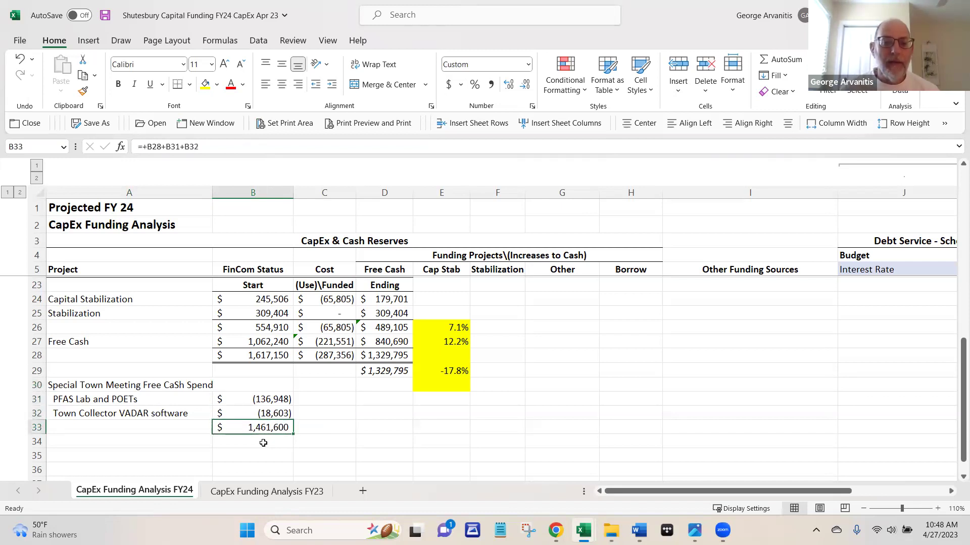
{"action": "type", "text": "+"}
{"action": "key", "text": "Up"}
{"action": "key", "text": "Up"}
{"action": "type", "text": "+"}
{"action": "key", "text": "Up"}
{"action": "key", "text": "Up"}
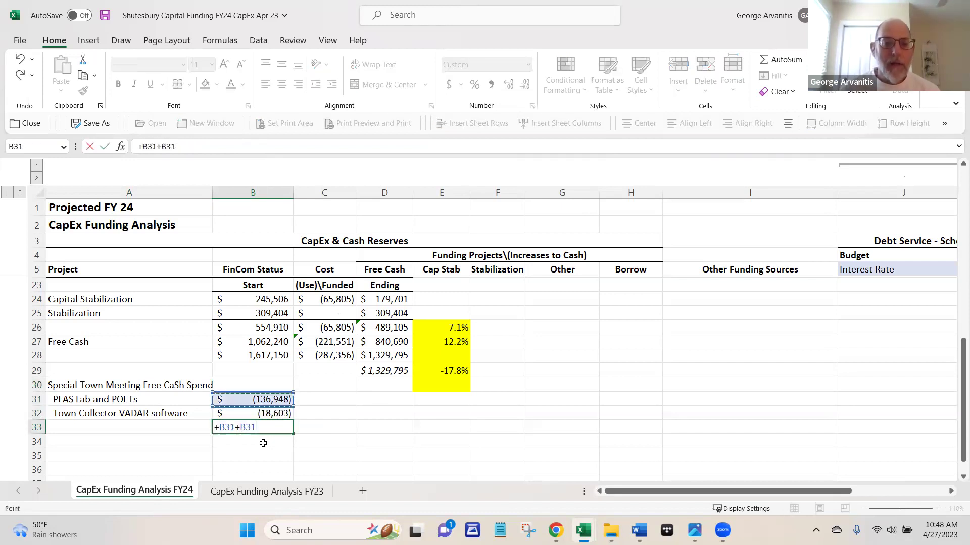
{"action": "key", "text": "Down"}
{"action": "type", "text": "+"}
{"action": "key", "text": "Up"}
{"action": "key", "text": "Up"}
{"action": "key", "text": "Up"}
{"action": "key", "text": "Up"}
{"action": "key", "text": "Up"}
{"action": "key", "text": "Up"}
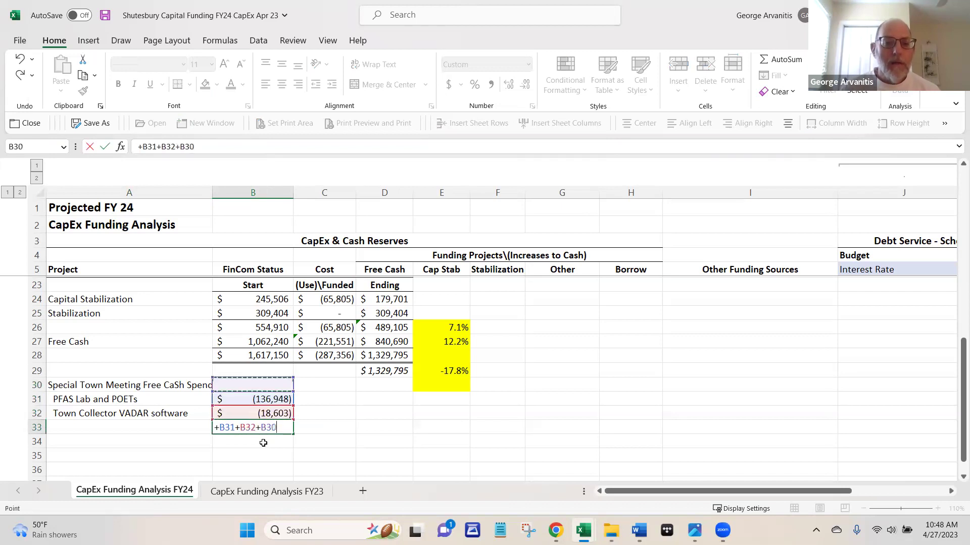
{"action": "key", "text": "Return"}
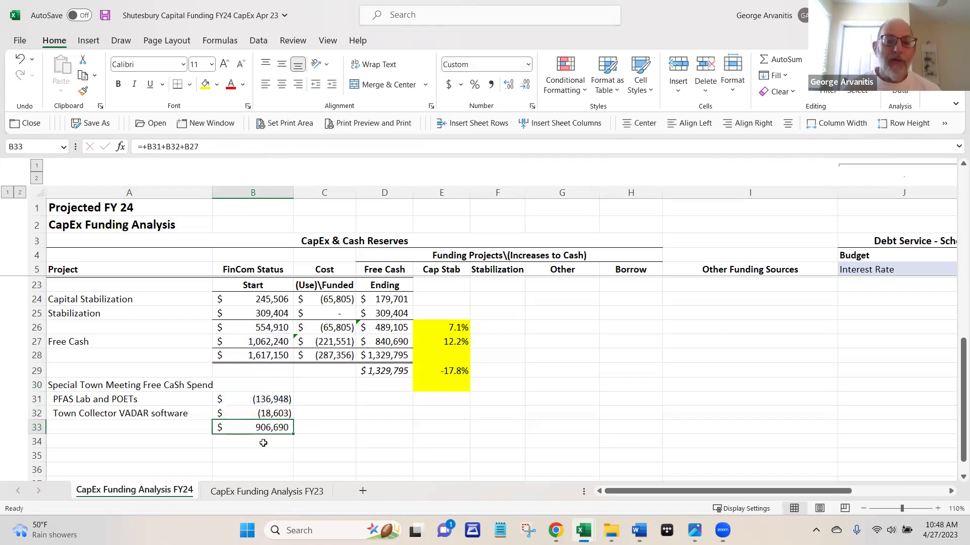
Correct the capitalization in the A30 label to read "Special Town Meeting Free Cash Spend"
{"action": "key", "text": "Up"}
{"action": "key", "text": "Up"}
{"action": "key", "text": "Up"}
{"action": "key", "text": "Left"}
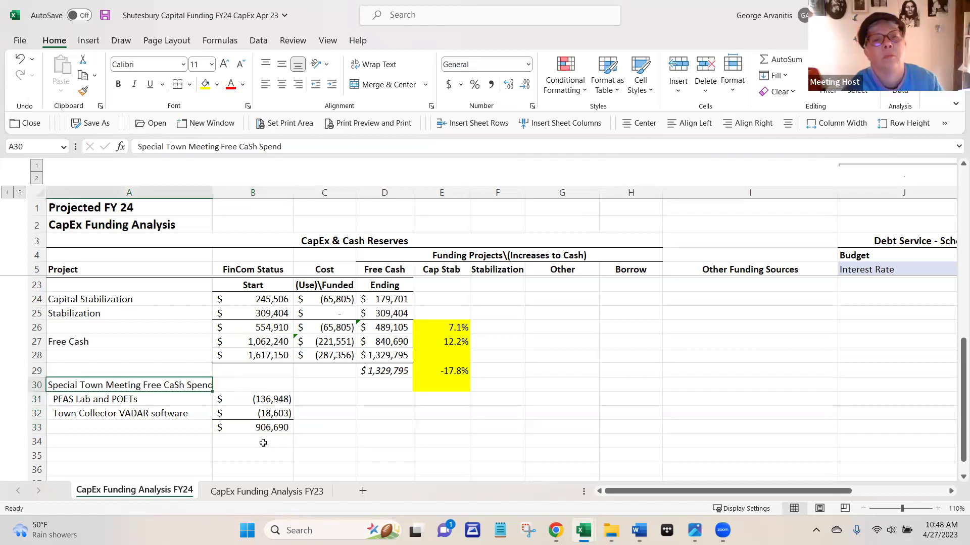
{"action": "key", "text": "F2"}
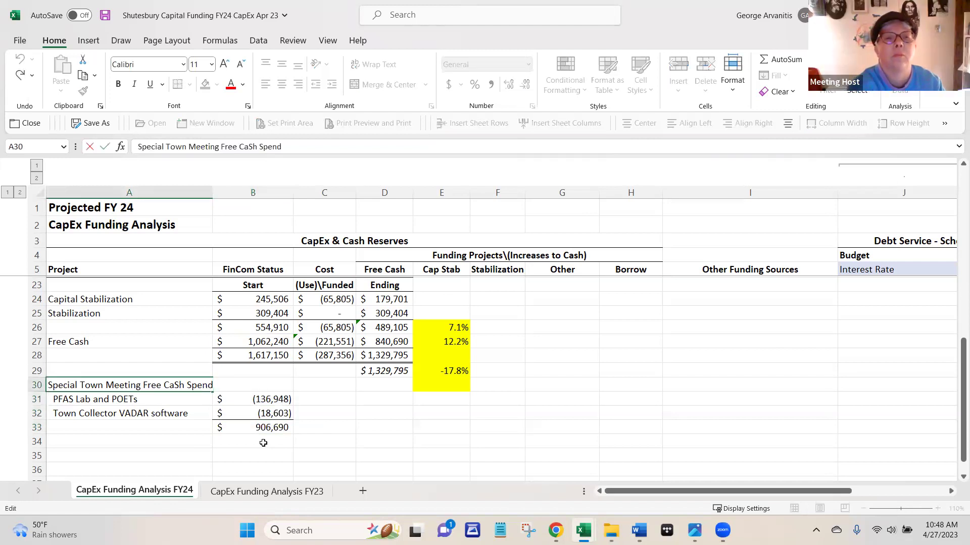
{"action": "key", "text": "Left"}
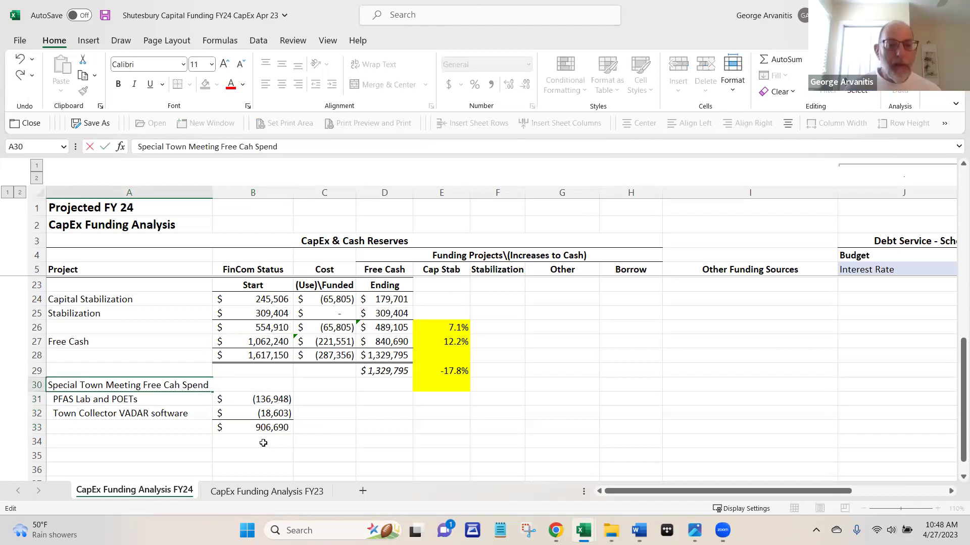
{"action": "key", "text": "BackSpace"}
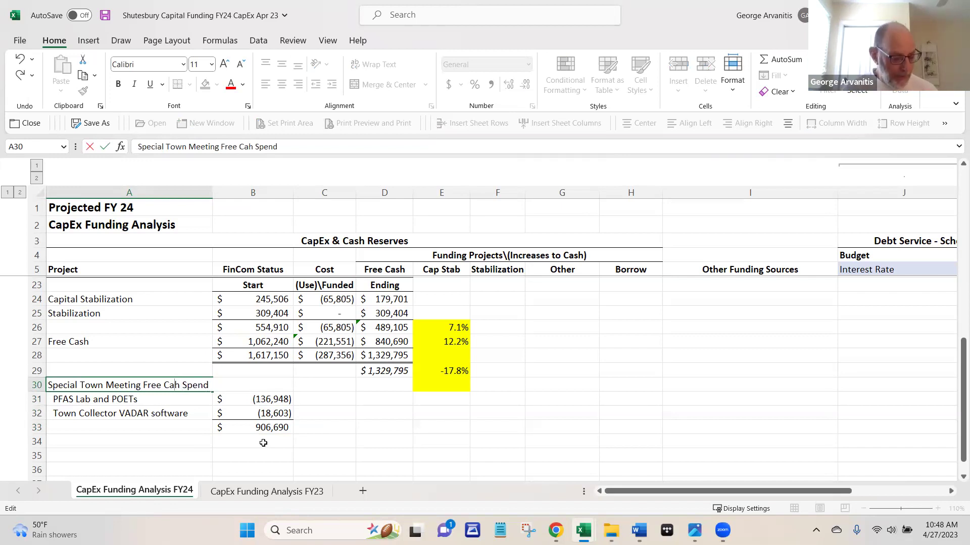
{"action": "key", "text": "Caps_Lock"}
{"action": "type", "text": "s"}
{"action": "key", "text": "Return"}
{"action": "left_click", "coordinate": [264, 443]}
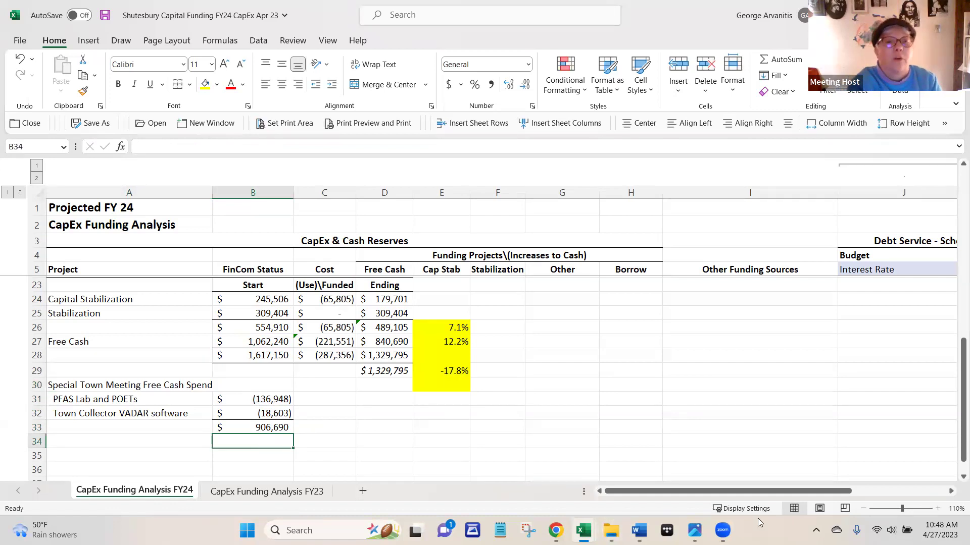
Switch back to the annual report in Word and examine the "after January Special town meeting" wording in the section 3 heading
{"action": "left_click", "coordinate": [639, 530]}
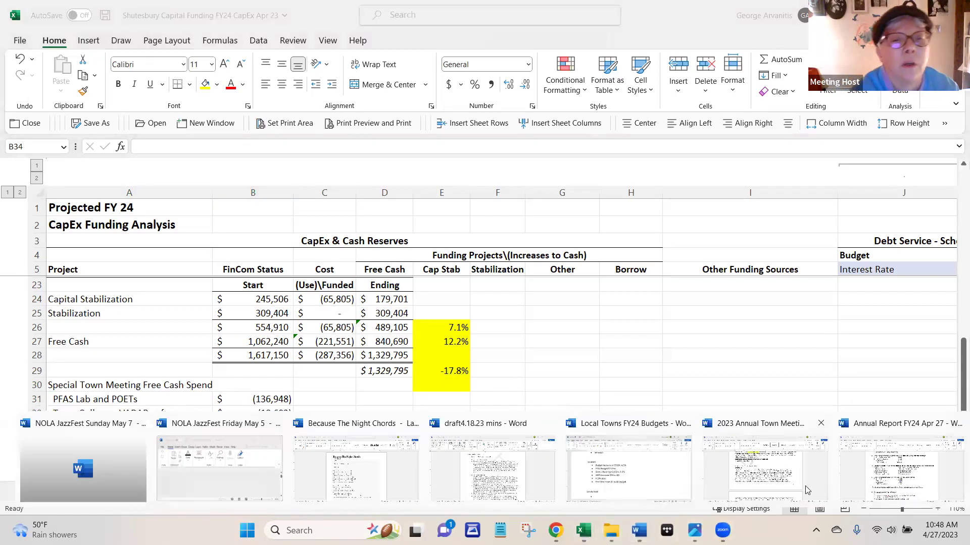
{"action": "left_click", "coordinate": [871, 481]}
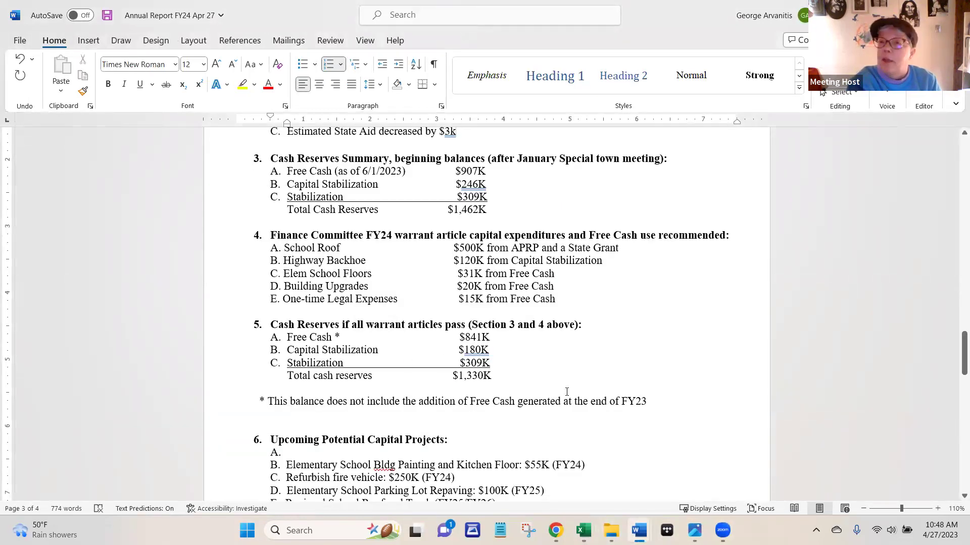
{"action": "scroll", "coordinate": [727, 427], "scroll_direction": "down", "scroll_amount": 3}
{"action": "scroll", "coordinate": [727, 427], "scroll_direction": "up", "scroll_amount": 2}
{"action": "scroll", "coordinate": [727, 427], "scroll_direction": "up", "scroll_amount": 2}
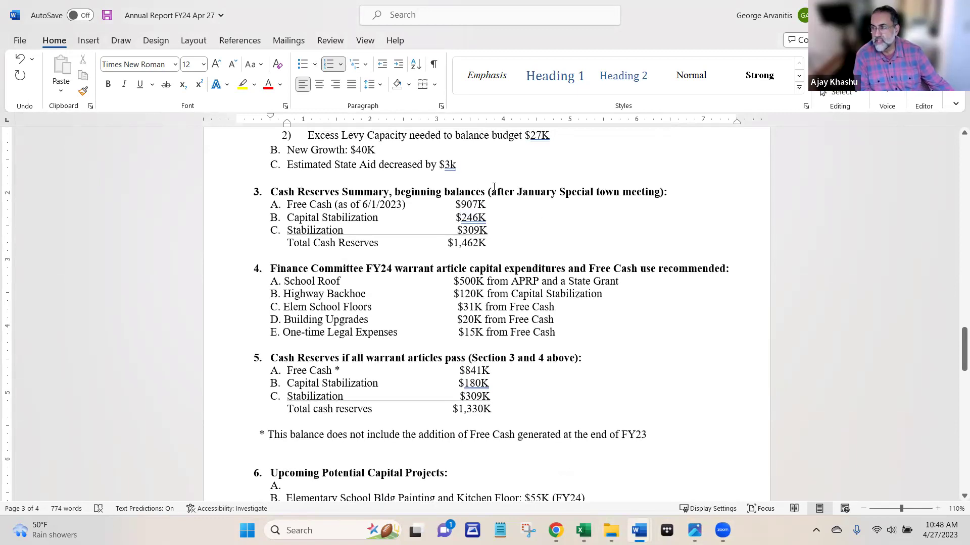
{"action": "left_click_drag", "start_coordinate": [494, 191], "coordinate": [642, 192]}
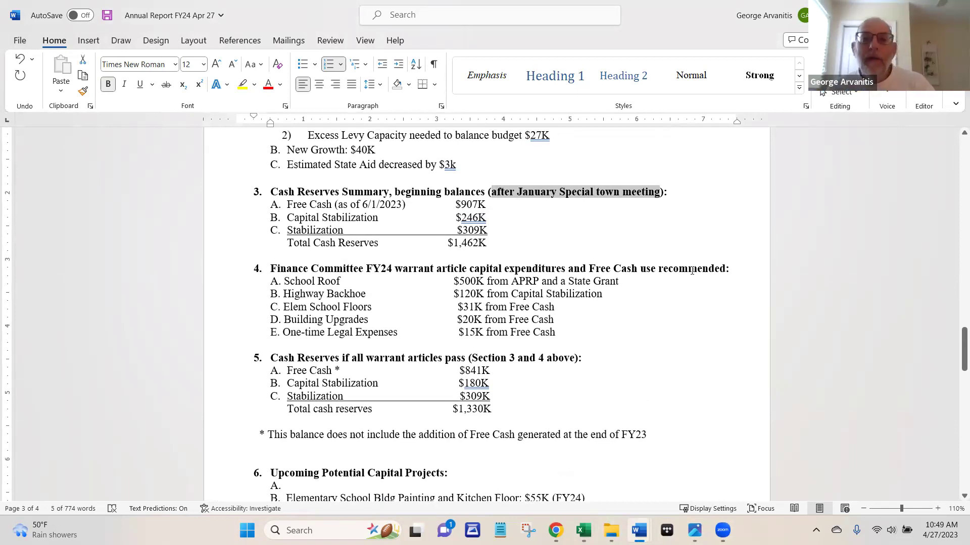
{"action": "left_click", "coordinate": [516, 245]}
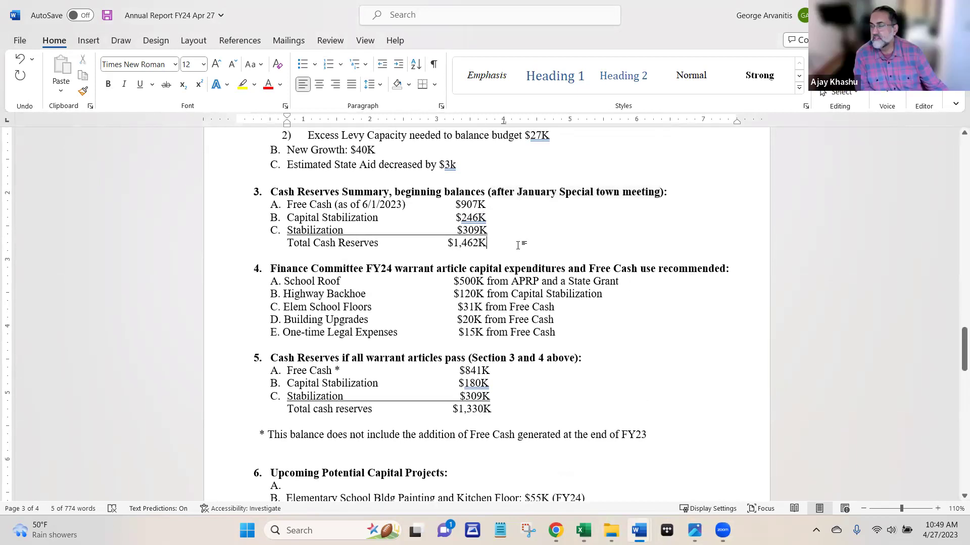
{"action": "key", "text": "Return"}
{"action": "key", "text": "Return"}
{"action": "key", "text": "Return"}
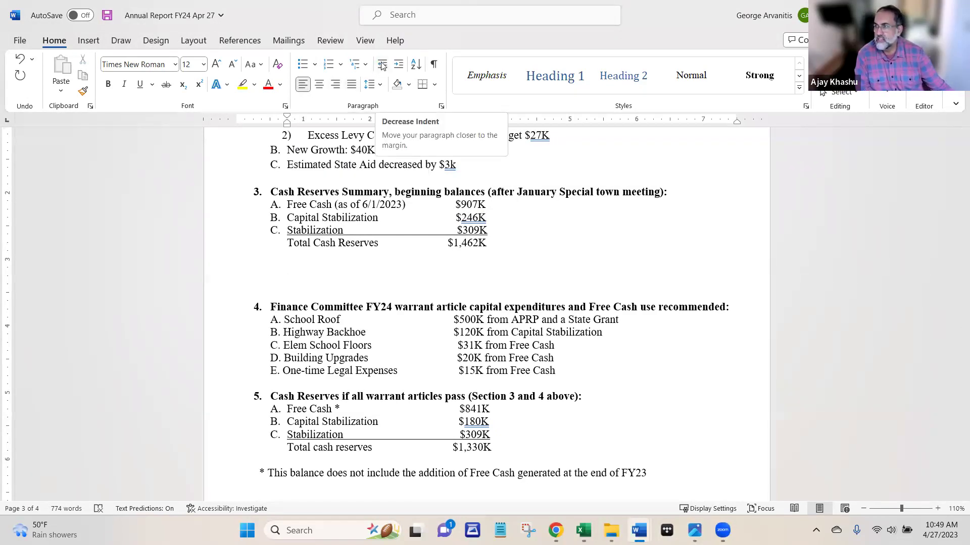
{"action": "key", "text": "BackSpace"}
{"action": "key", "text": "BackSpace"}
{"action": "key", "text": "BackSpace"}
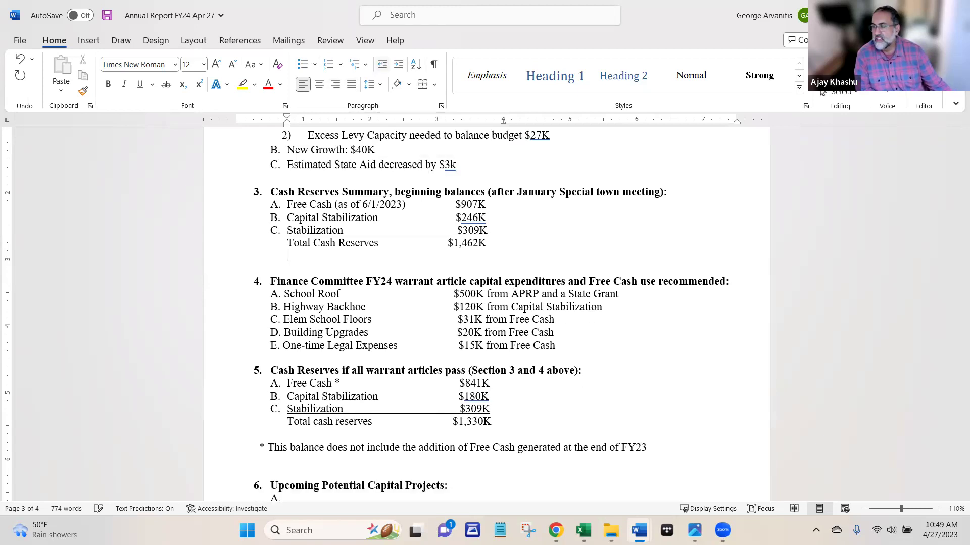
{"action": "key", "text": "BackSpace"}
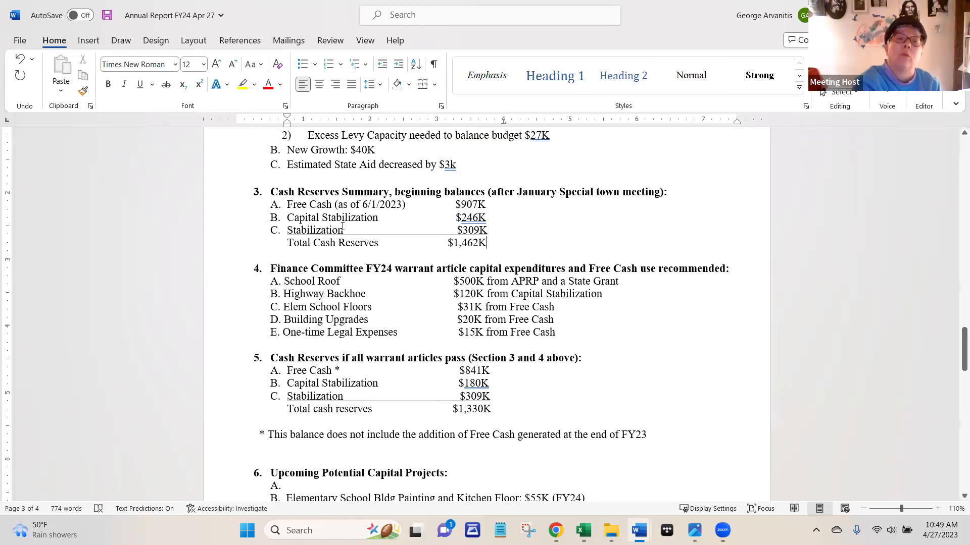
Delete the day number from the Free Cash "as of" date in section 3
{"action": "left_click", "coordinate": [374, 204]}
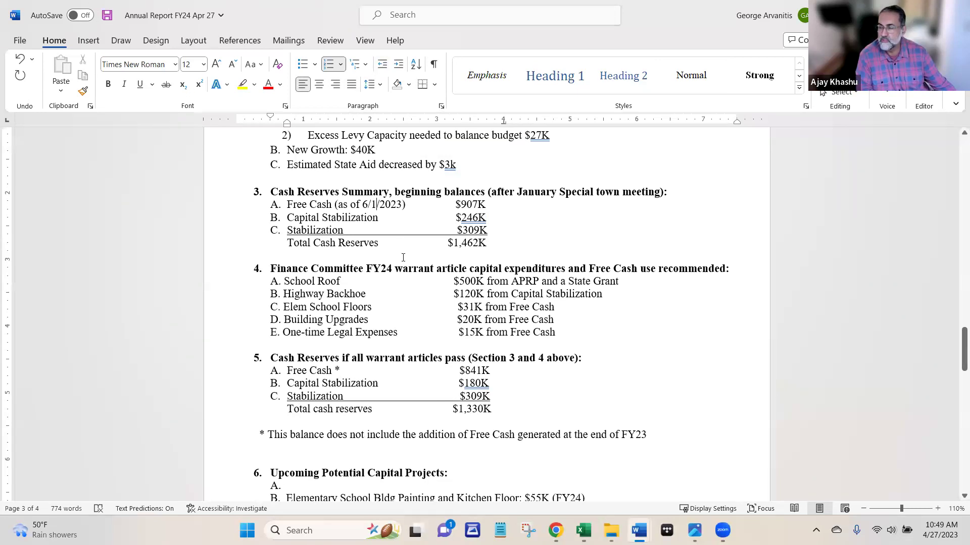
{"action": "key", "text": "BackSpace"}
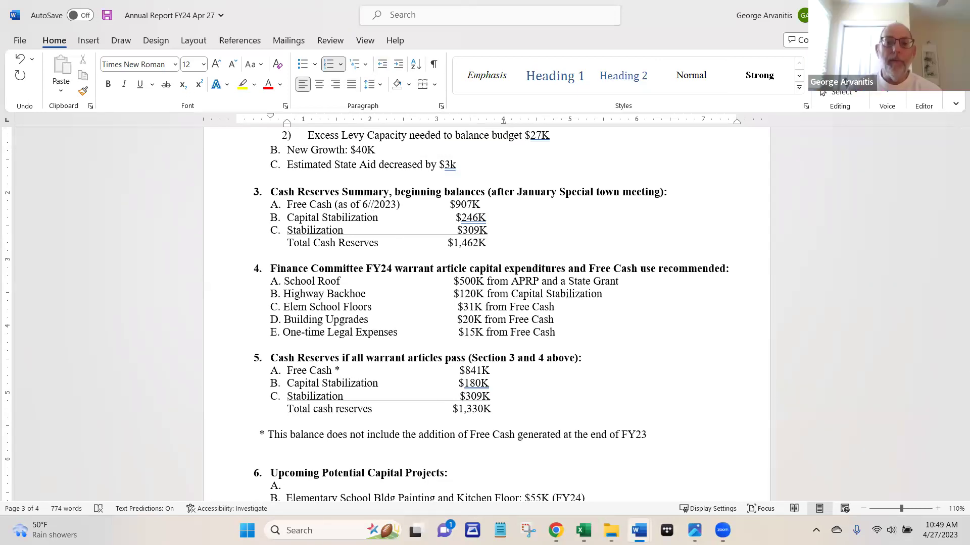